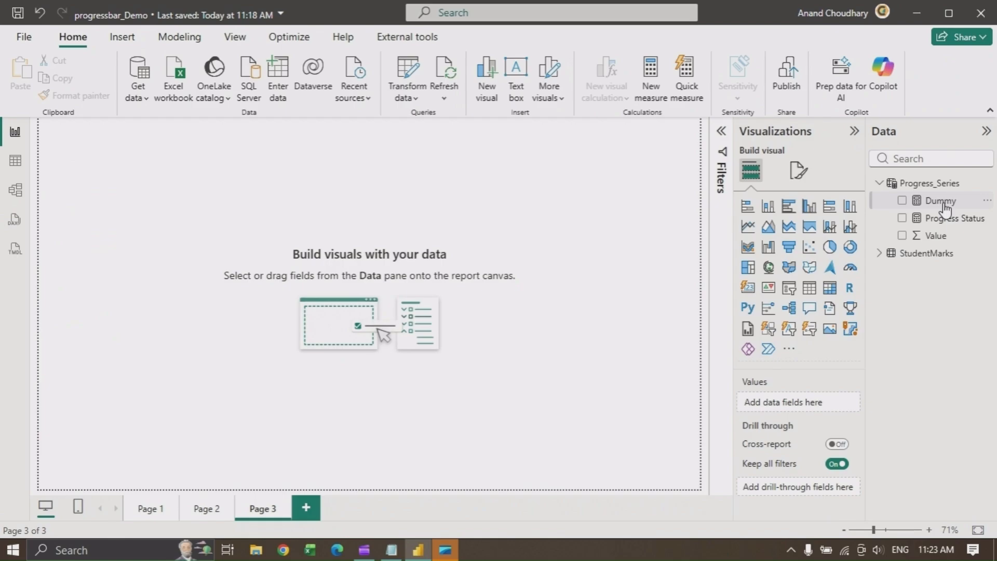
# Examine the DAX formulas of the Dummy and Progress Status measures in the Progress_Series table
pyautogui.click(942, 202)
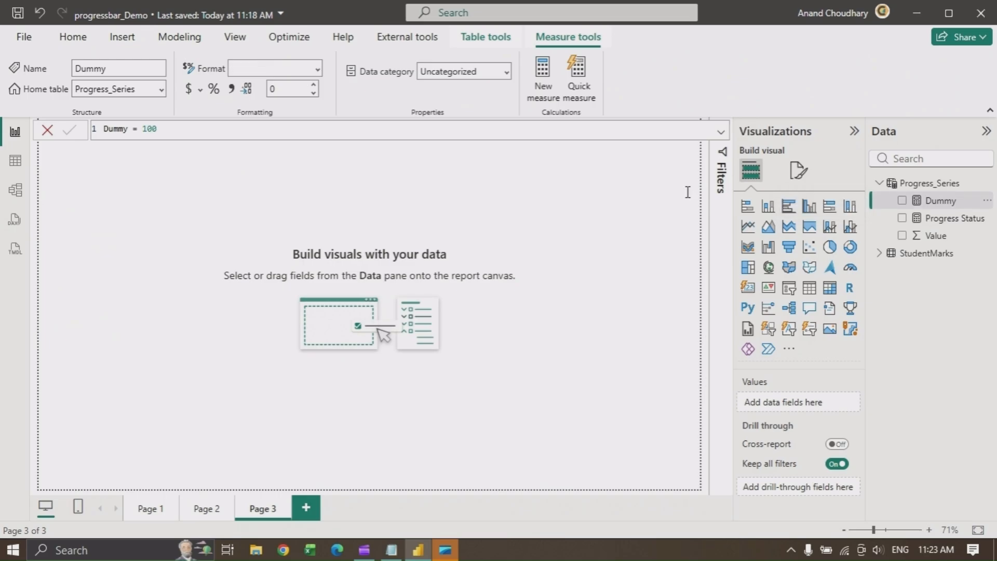
pyautogui.click(941, 219)
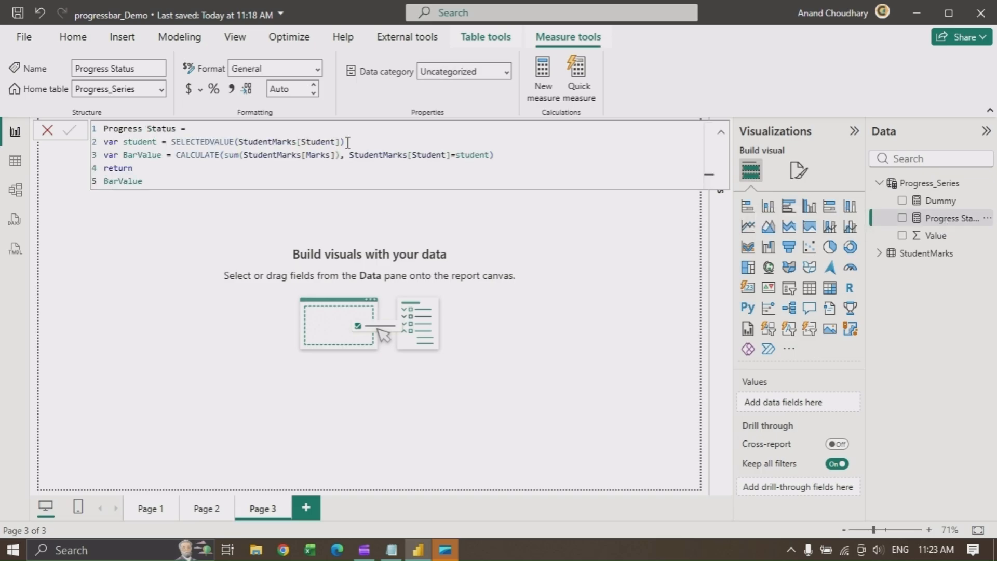
pyautogui.moveTo(347, 142); pyautogui.dragTo(173, 140)
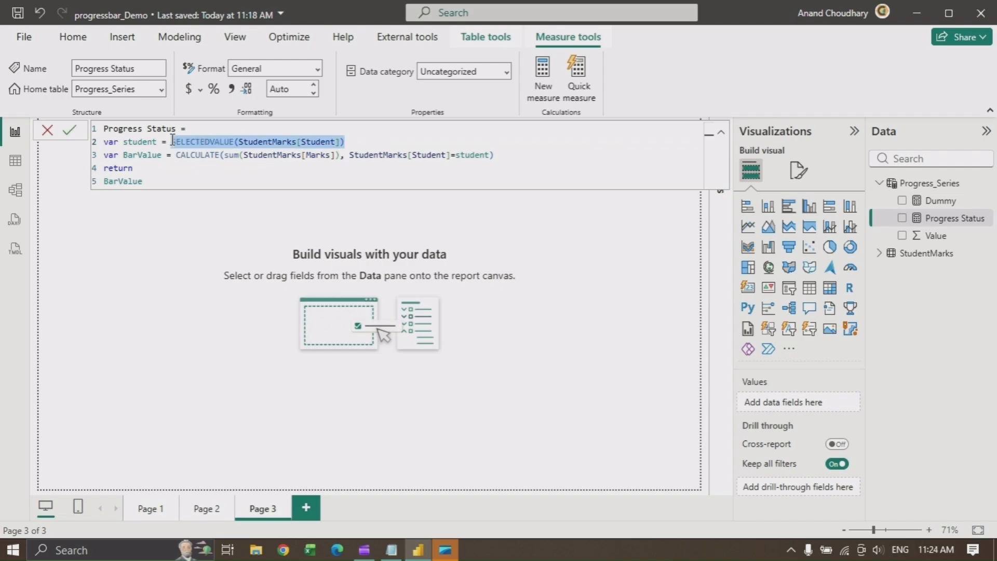
pyautogui.doubleClick(139, 142)
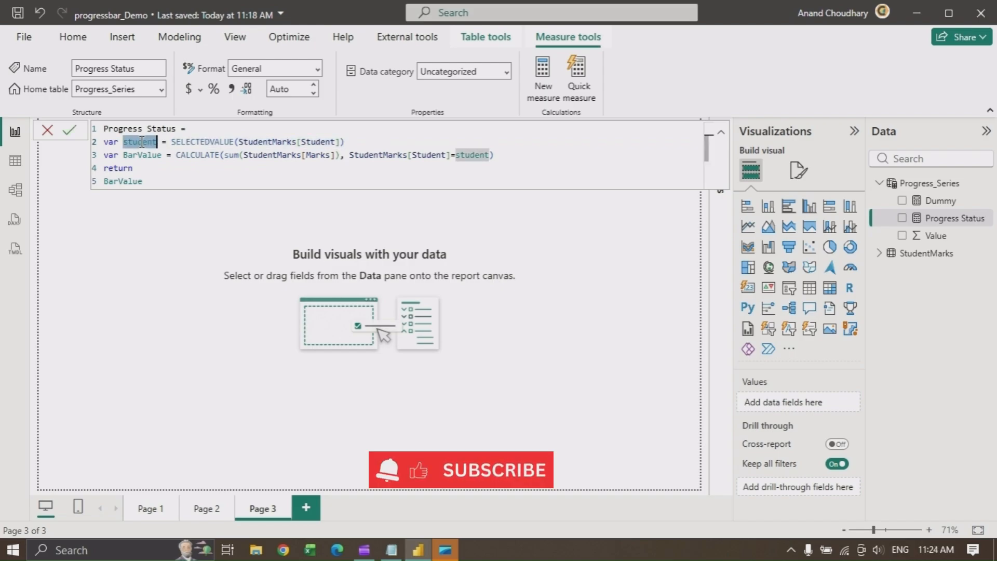
pyautogui.doubleClick(130, 156)
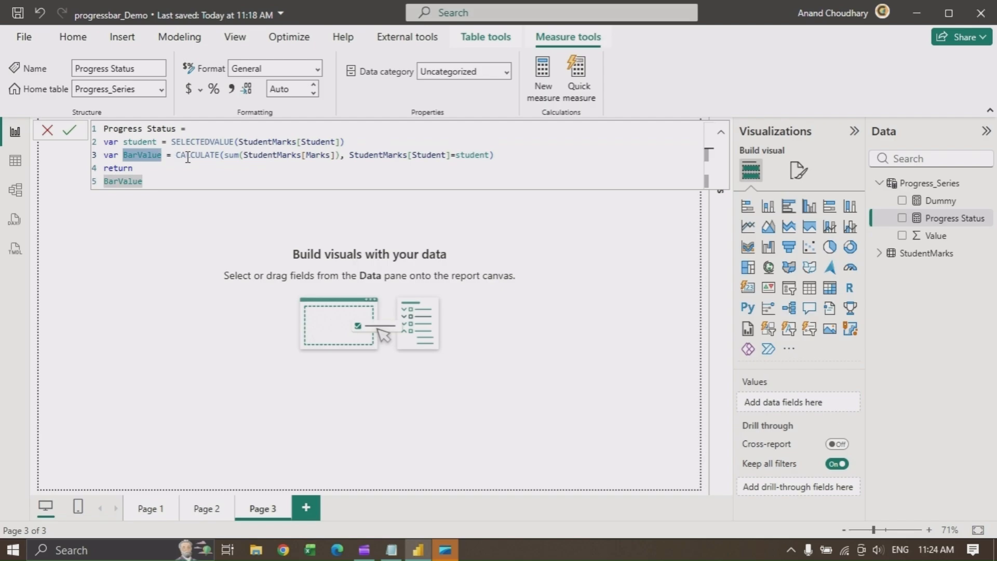
pyautogui.click(119, 181)
pyautogui.doubleClick(118, 181)
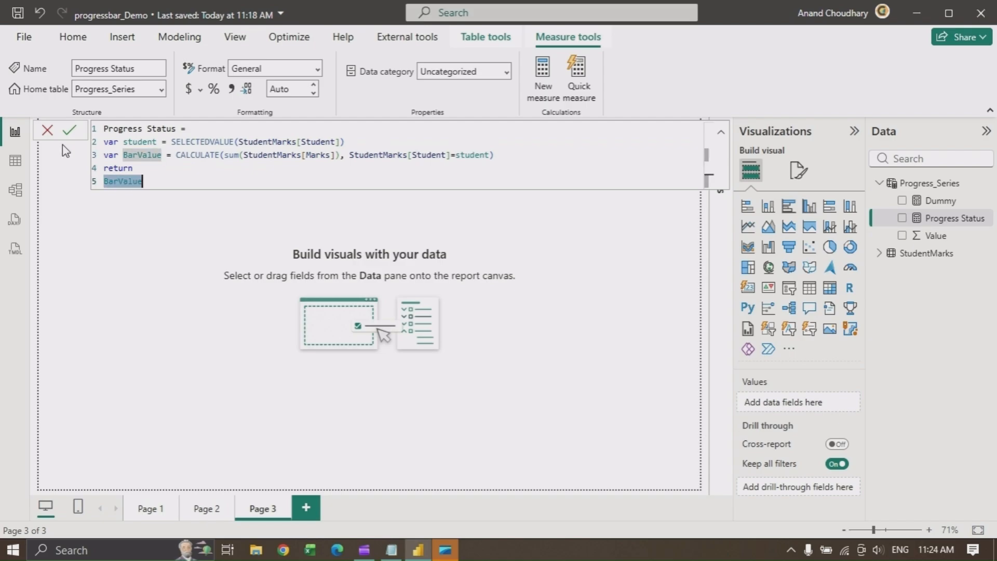
pyautogui.click(720, 139)
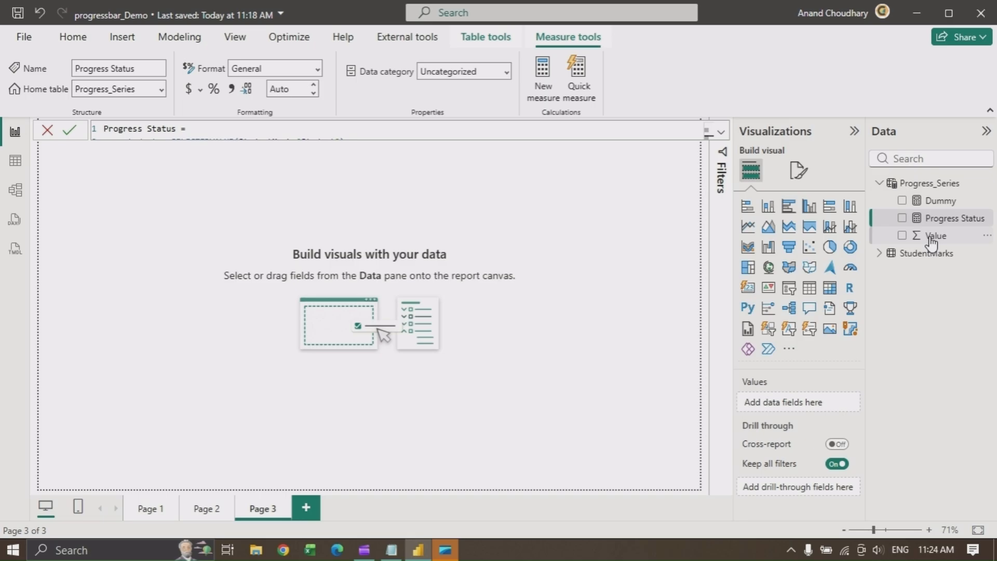
# Inspect the GENERATESERIES formula of the Progress_Series table behind the Value column
pyautogui.click(931, 237)
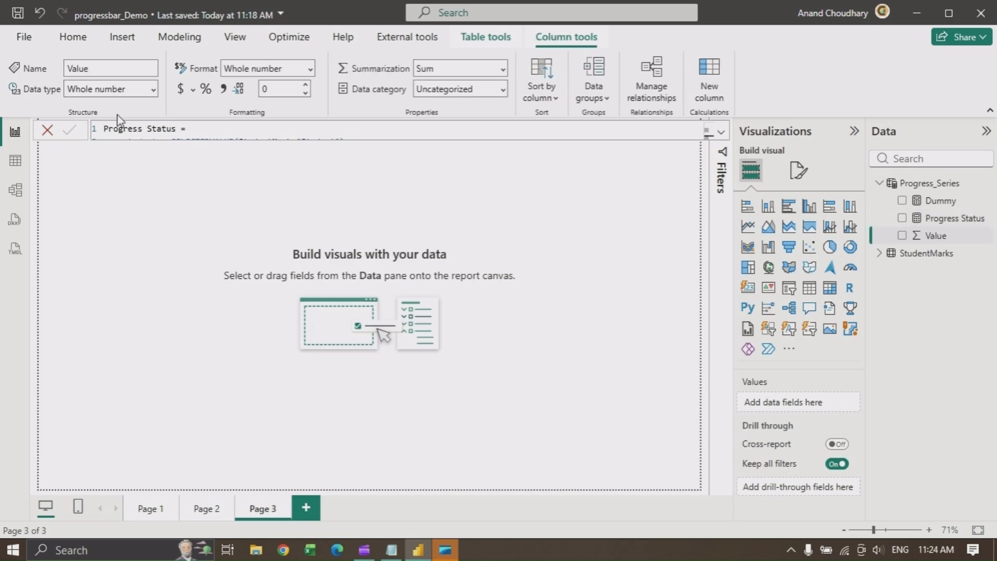
pyautogui.click(305, 128)
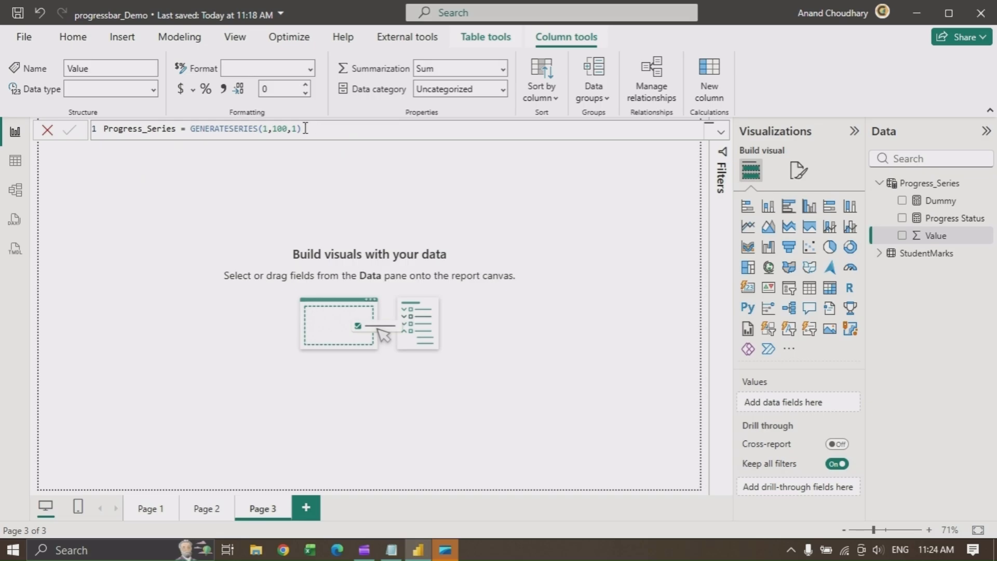
pyautogui.press('BackSpace')
pyautogui.write(')')
# Add a tall, narrow slicer on the canvas listing the Student field from StudentMarks
pyautogui.click(253, 218)
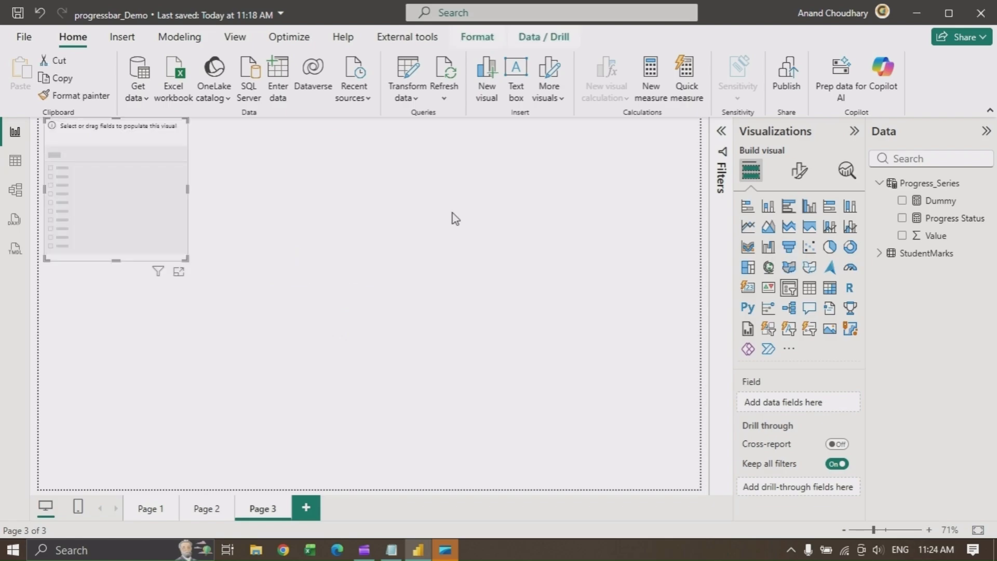
pyautogui.moveTo(116, 260); pyautogui.dragTo(117, 459)
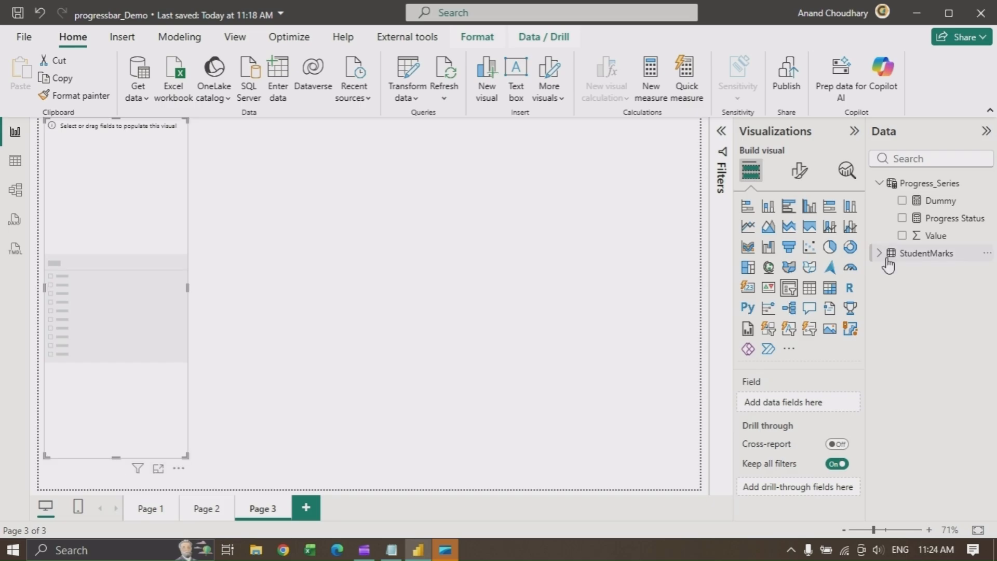
pyautogui.click(881, 260)
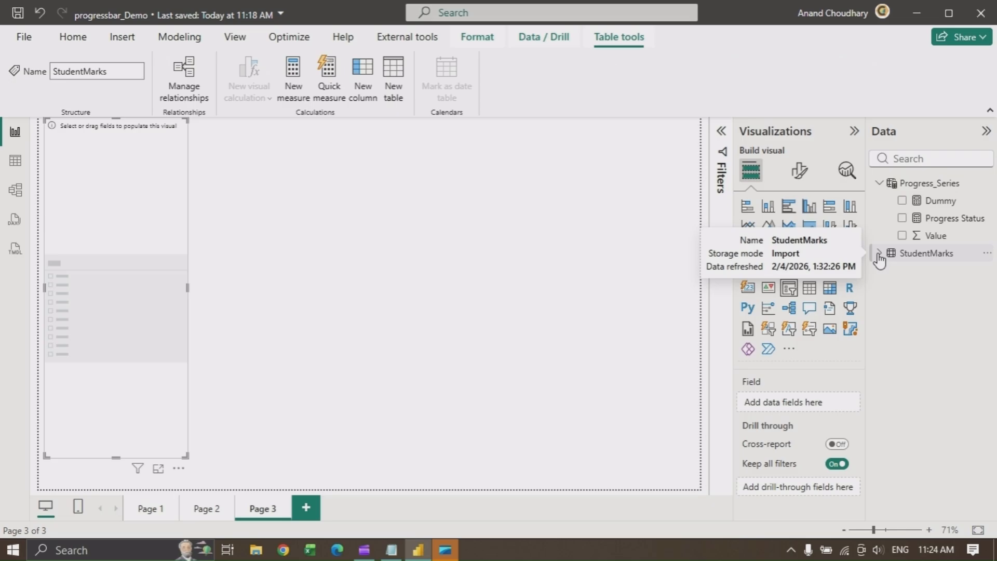
pyautogui.click(879, 254)
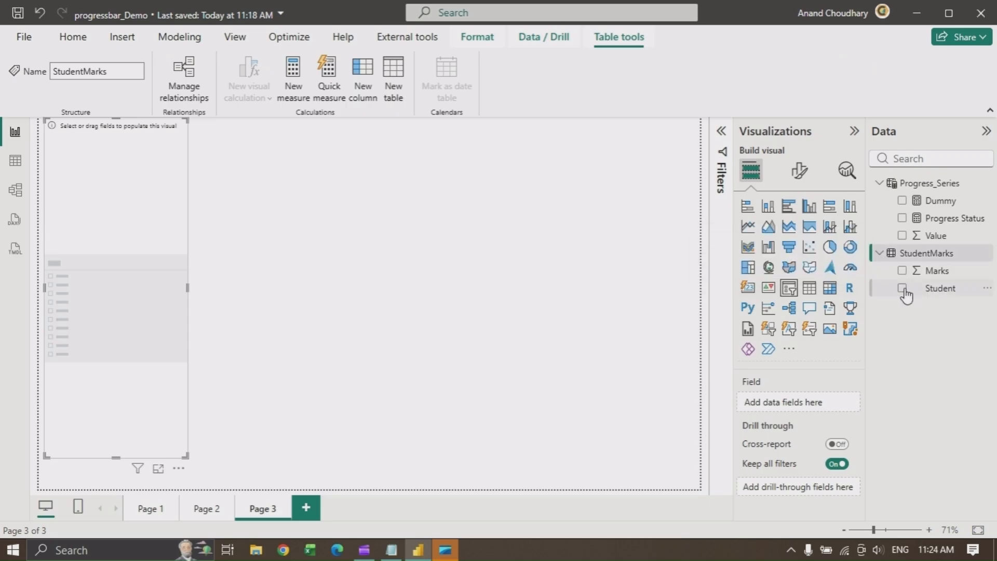
pyautogui.click(903, 289)
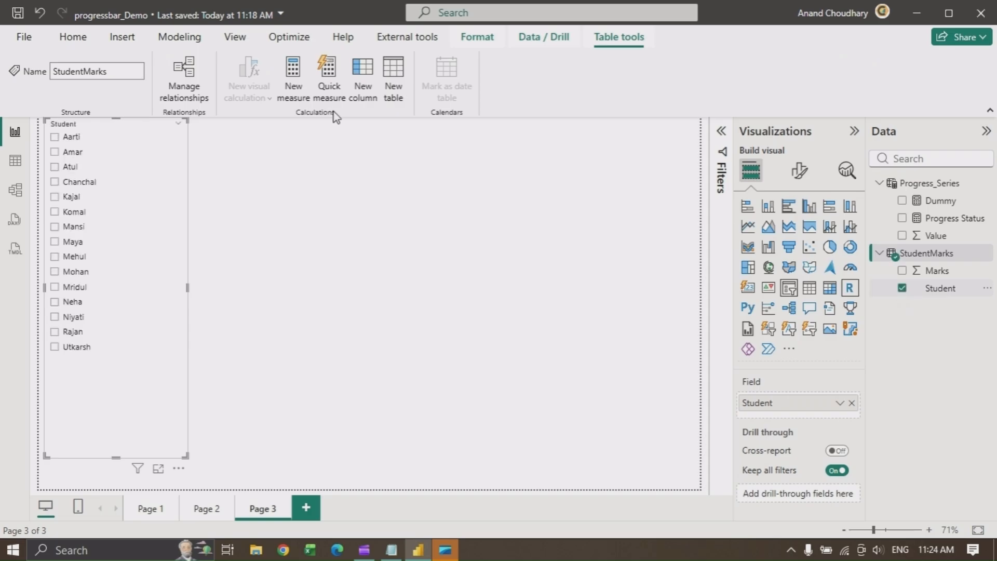
pyautogui.moveTo(189, 288); pyautogui.dragTo(137, 287)
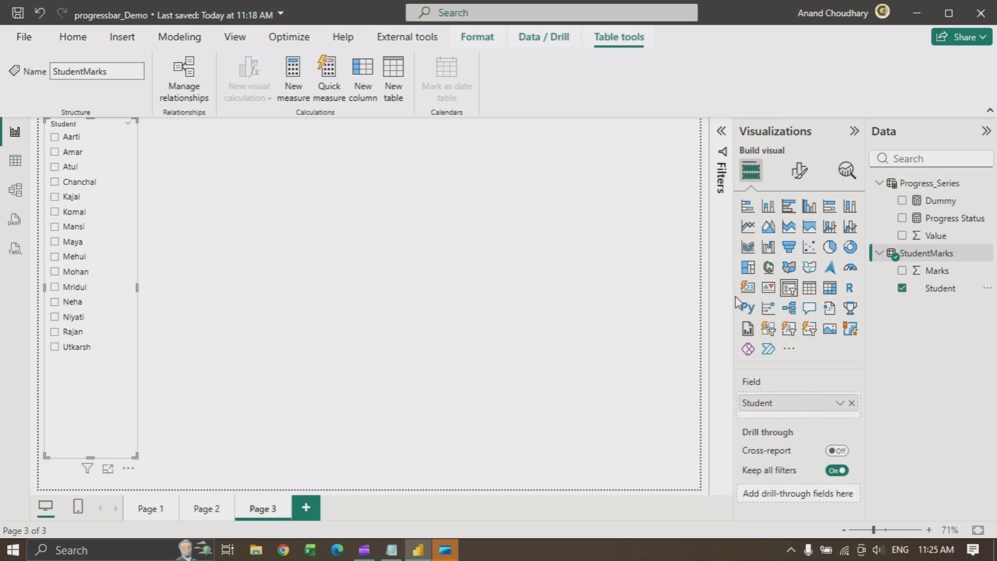
# Add a card visual showing the Progress Status measure beside the slicer
pyautogui.click(751, 289)
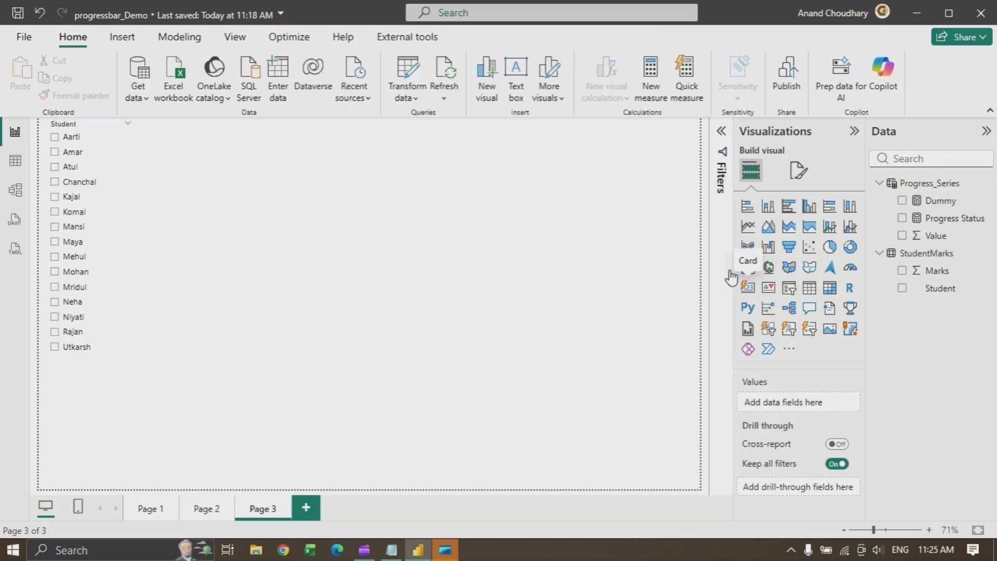
pyautogui.click(902, 220)
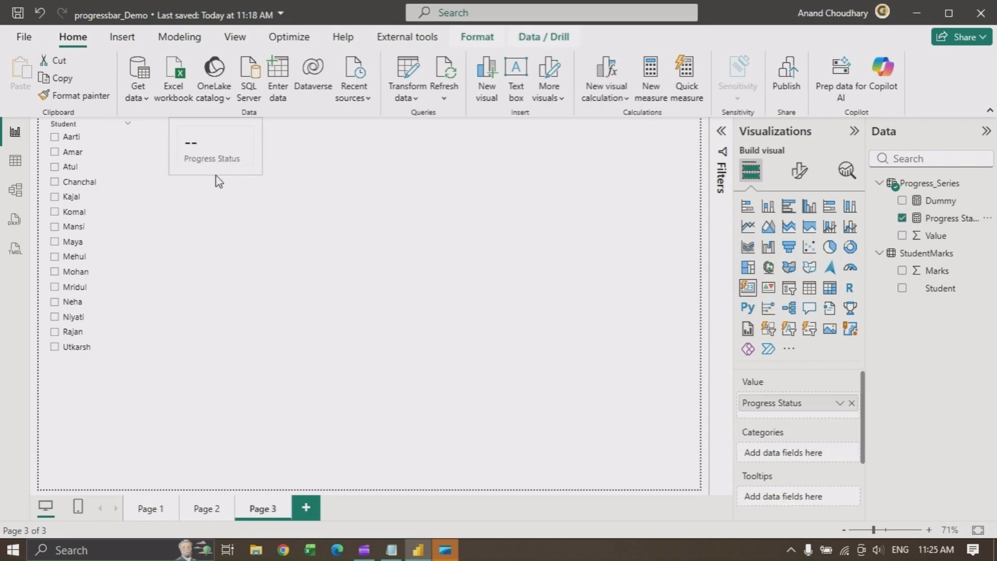
pyautogui.moveTo(215, 175); pyautogui.dragTo(213, 174)
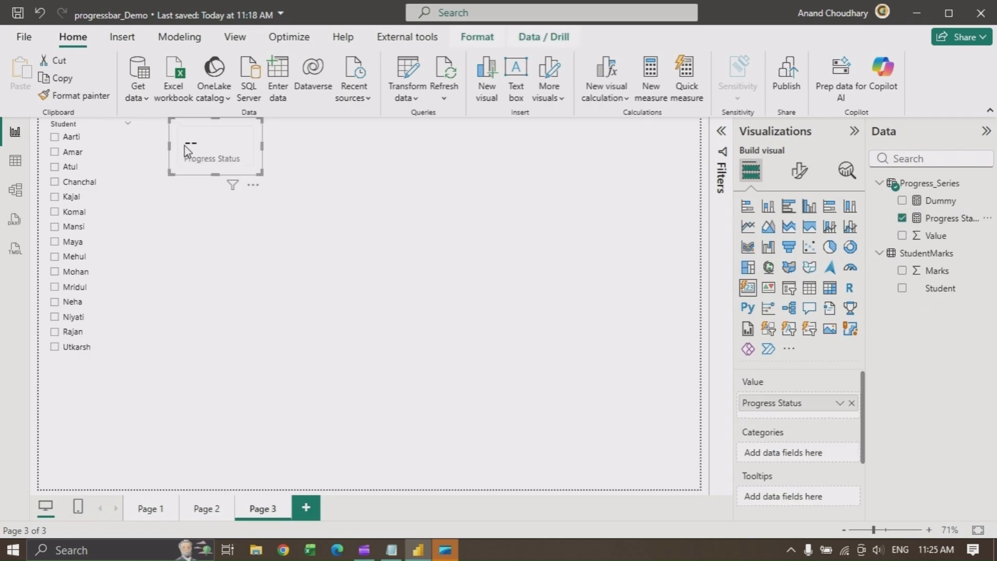
# Select Atul in the student slicer and deselect the visuals
pyautogui.click(55, 167)
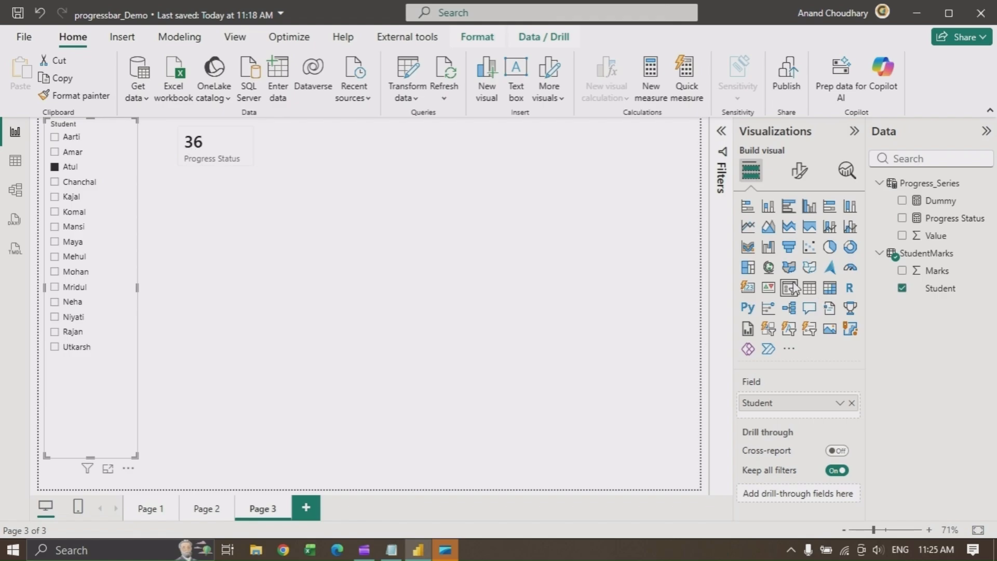
pyautogui.press('Escape')
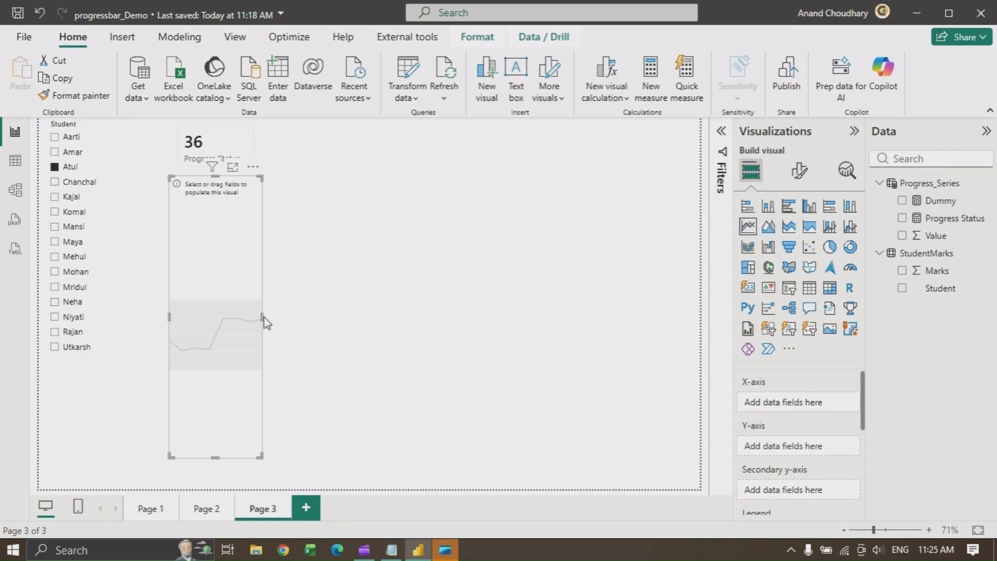
# Insert a line chart and size it into a wide panel below the card
pyautogui.moveTo(263, 317); pyautogui.dragTo(600, 316)
pyautogui.moveTo(384, 178); pyautogui.dragTo(384, 258)
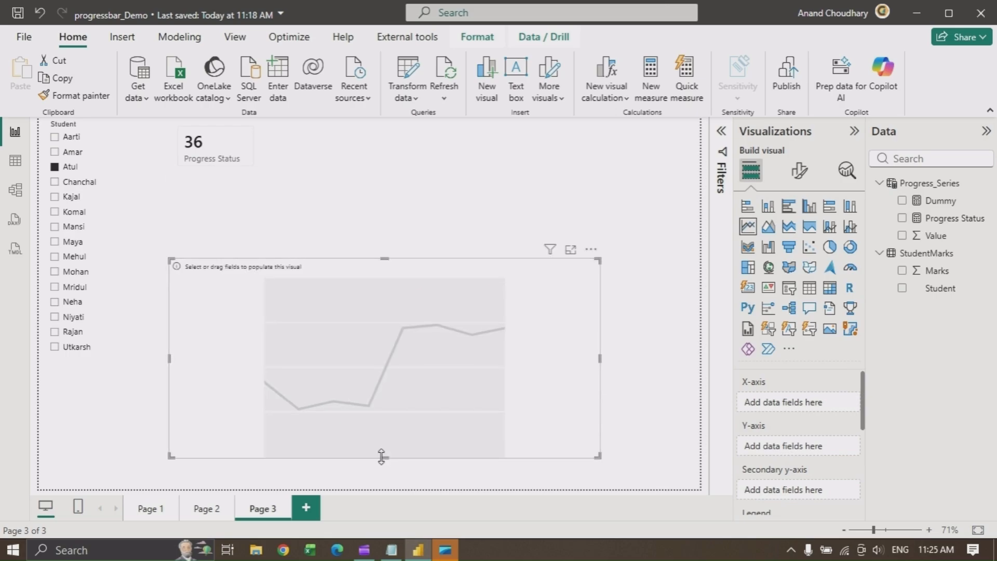
pyautogui.moveTo(384, 457); pyautogui.dragTo(384, 416)
pyautogui.moveTo(450, 255); pyautogui.dragTo(488, 205)
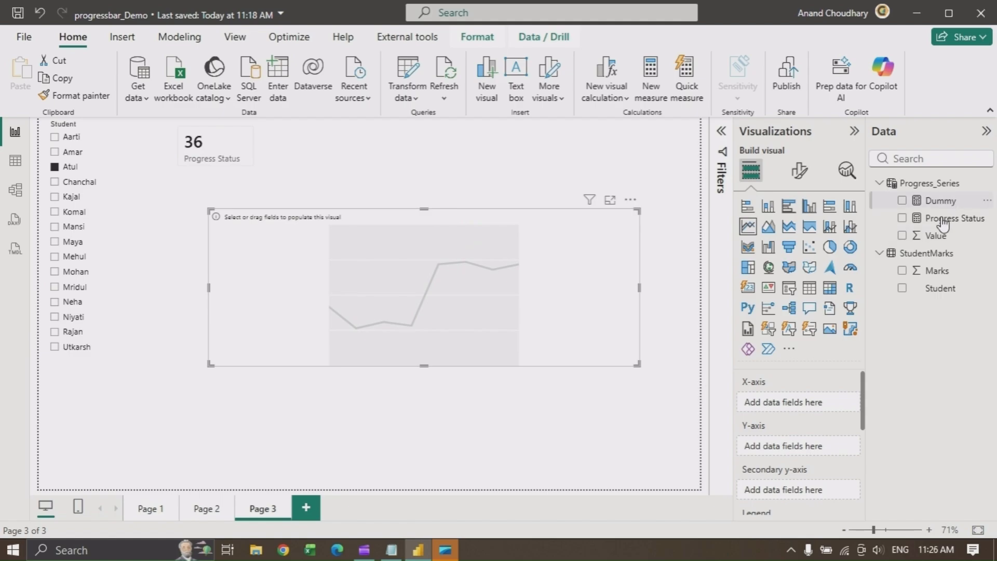
# Set up the line chart with Dummy on the Y-axis, Value on the X-axis and Progress Status as tooltip
pyautogui.moveTo(846, 373); pyautogui.dragTo(800, 448)
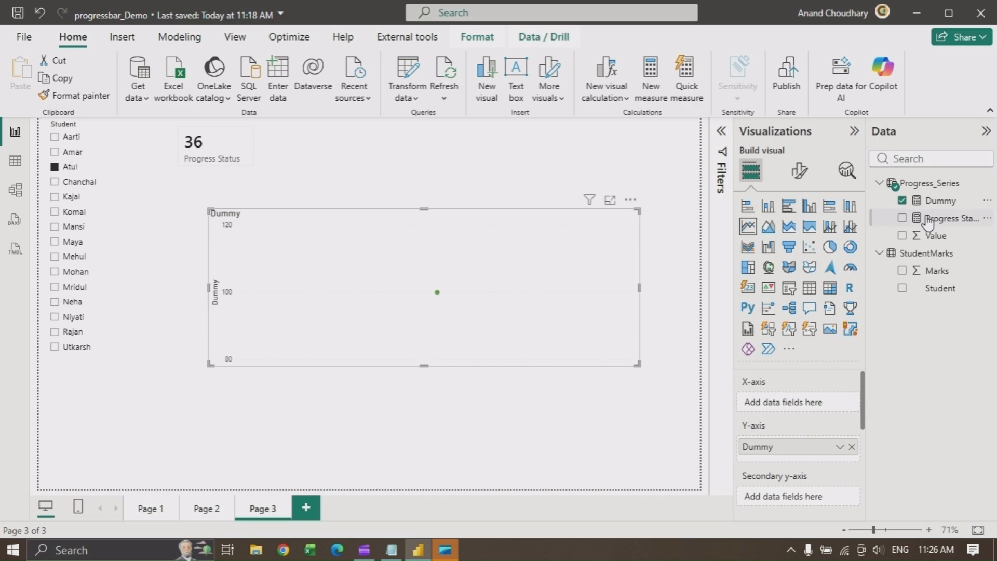
pyautogui.moveTo(933, 240); pyautogui.dragTo(800, 409)
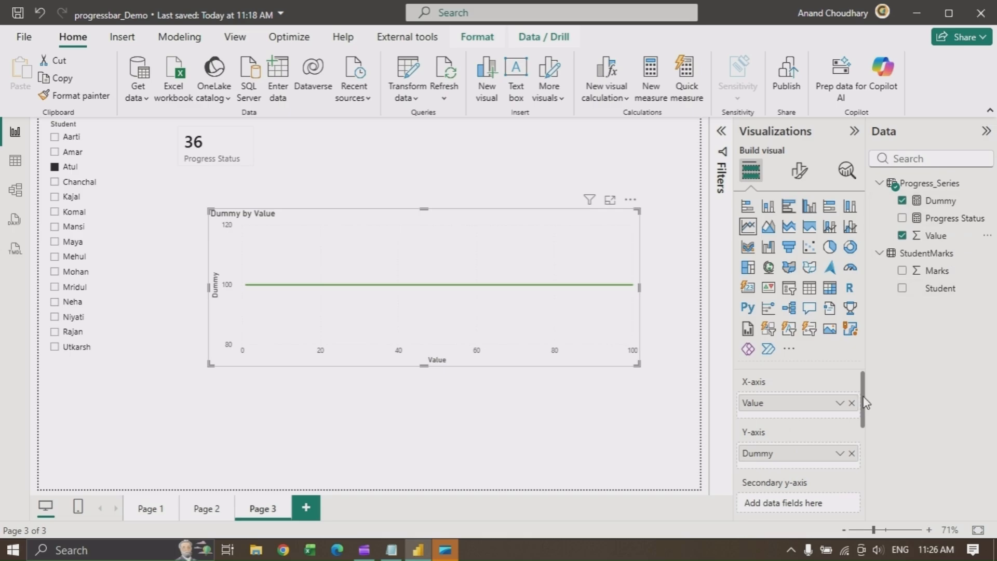
pyautogui.moveTo(864, 399); pyautogui.dragTo(856, 486)
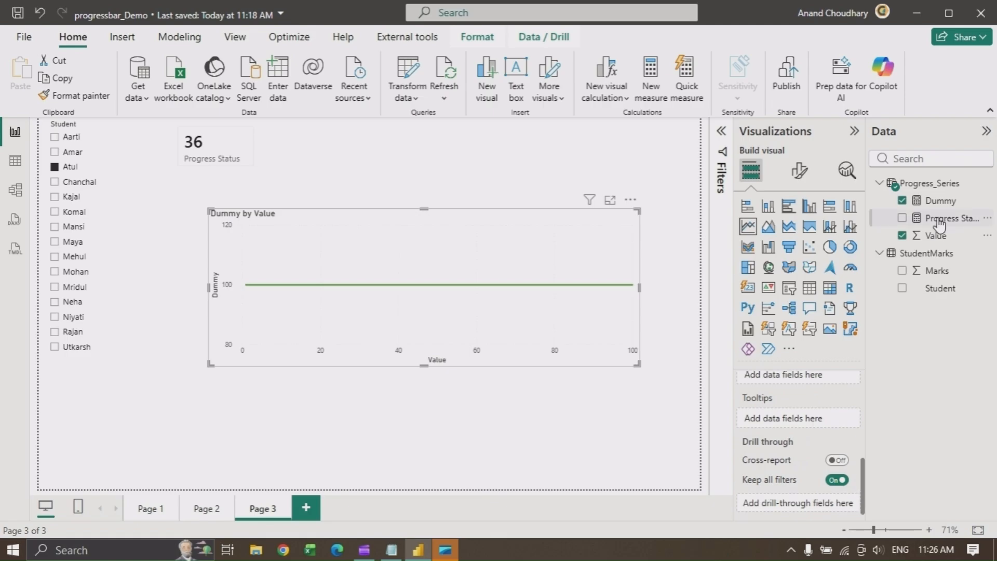
pyautogui.moveTo(943, 219); pyautogui.dragTo(805, 418)
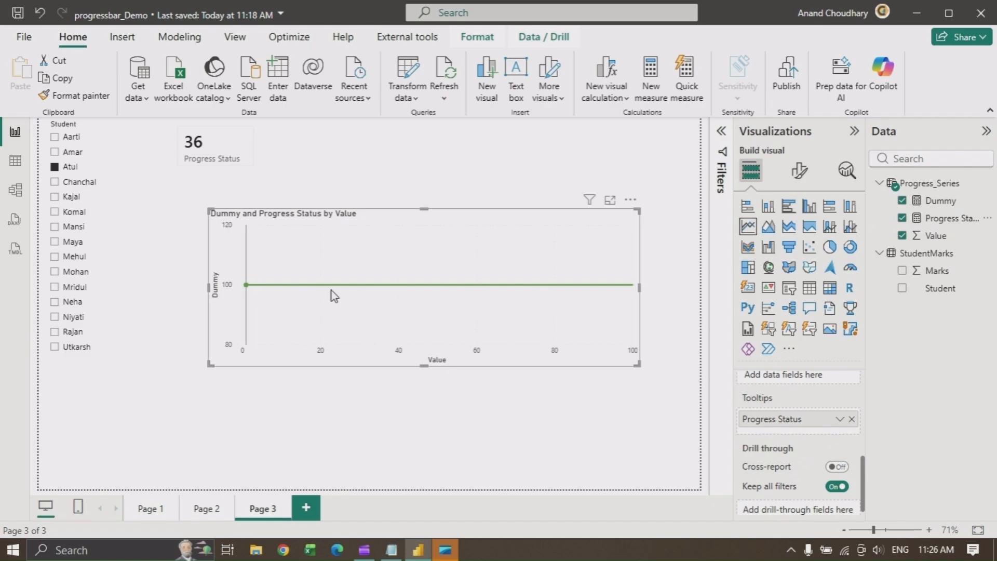
pyautogui.click(800, 171)
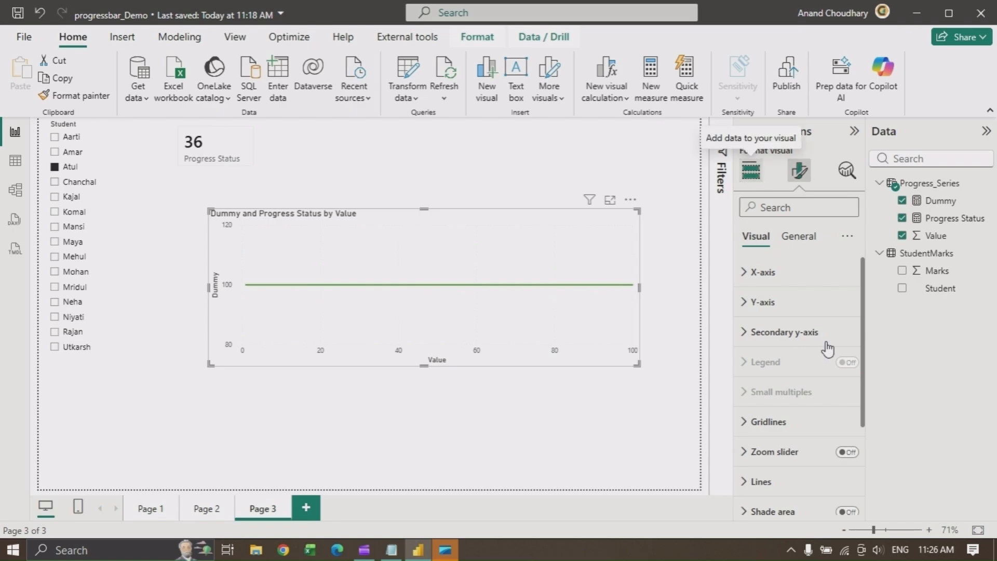
pyautogui.click(751, 171)
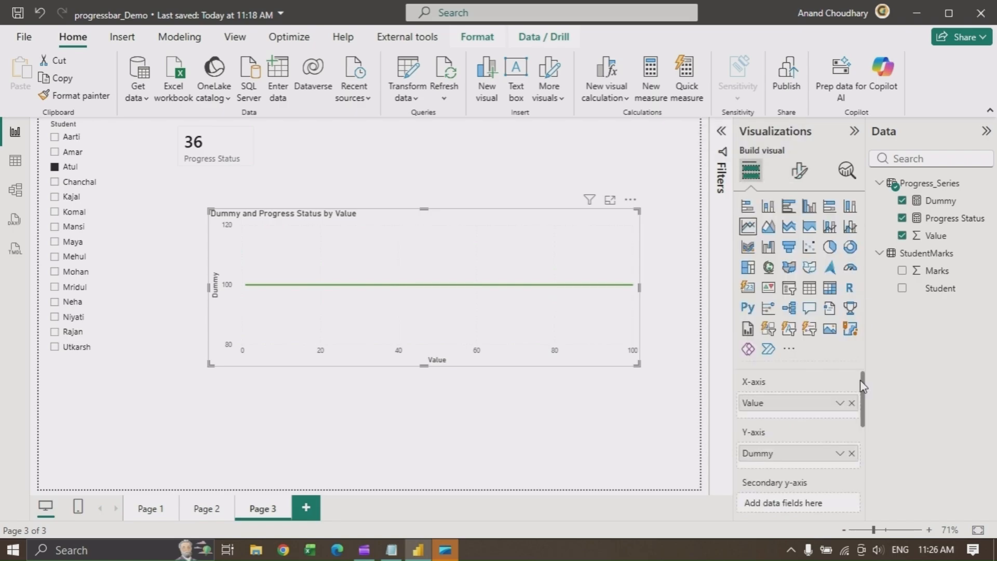
pyautogui.moveTo(861, 381)
pyautogui.mouseDown()
pyautogui.moveTo(864, 437)
pyautogui.moveTo(862, 385)
pyautogui.mouseUp()
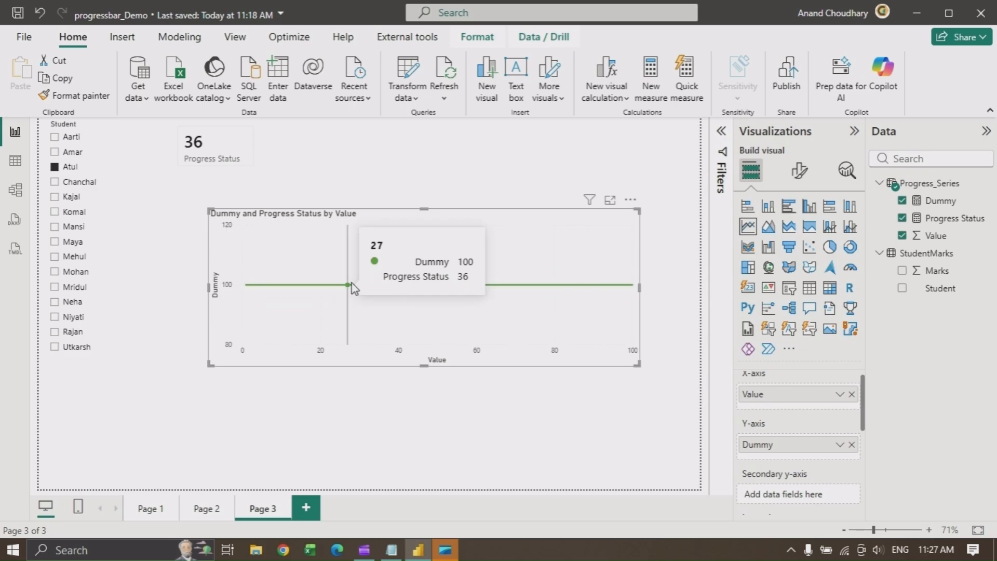
pyautogui.click(611, 165)
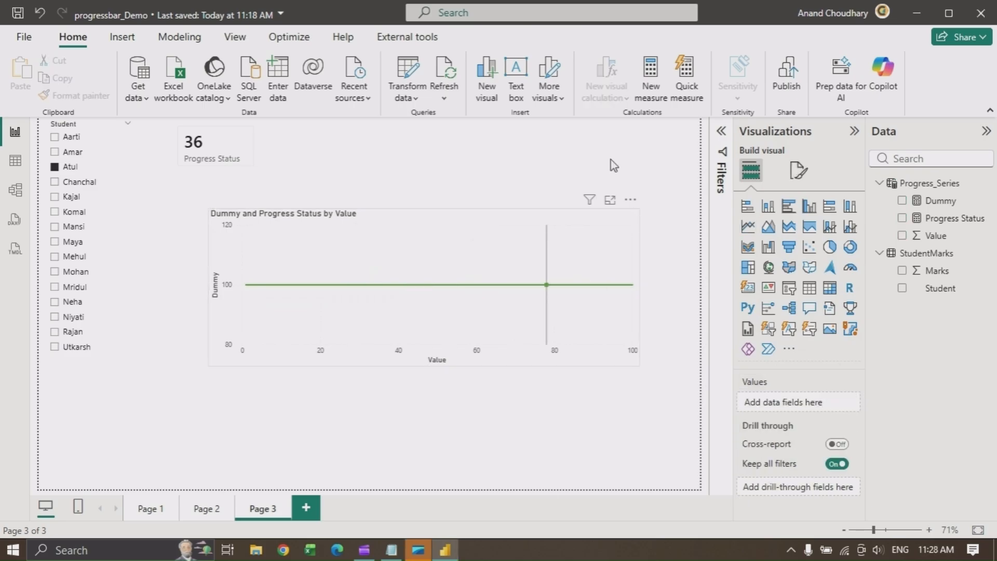
pyautogui.click(353, 217)
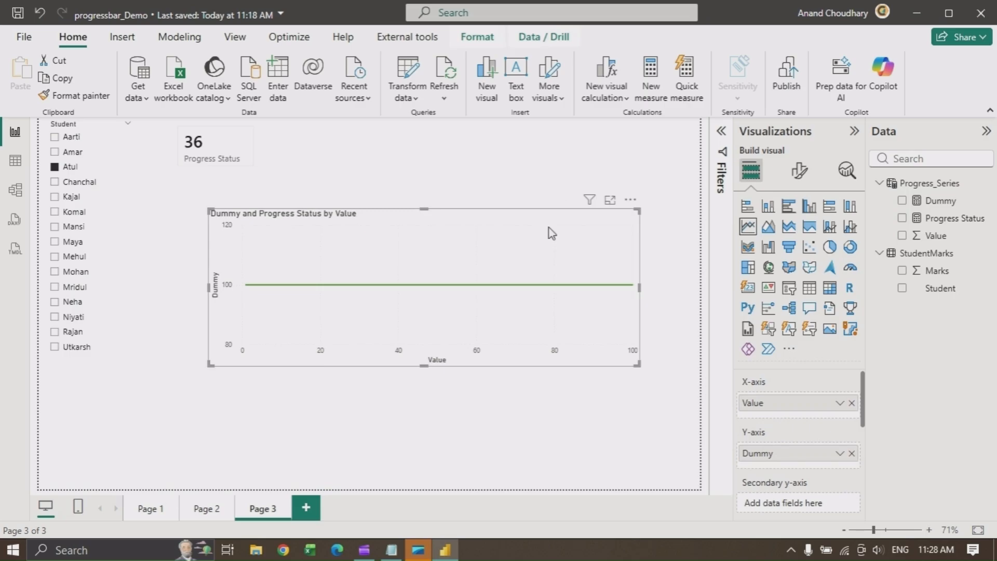
# Create a custom visual calculation Highlighted_Progress = IF([Progress Status] >= [Value],100) by pasting the formula from the Notepad file
pyautogui.click(605, 95)
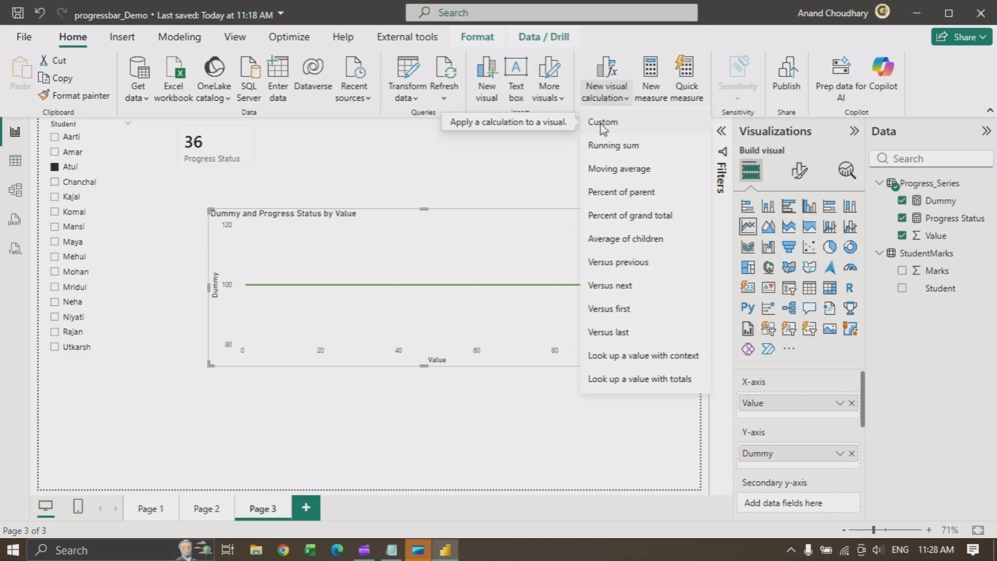
pyautogui.click(603, 125)
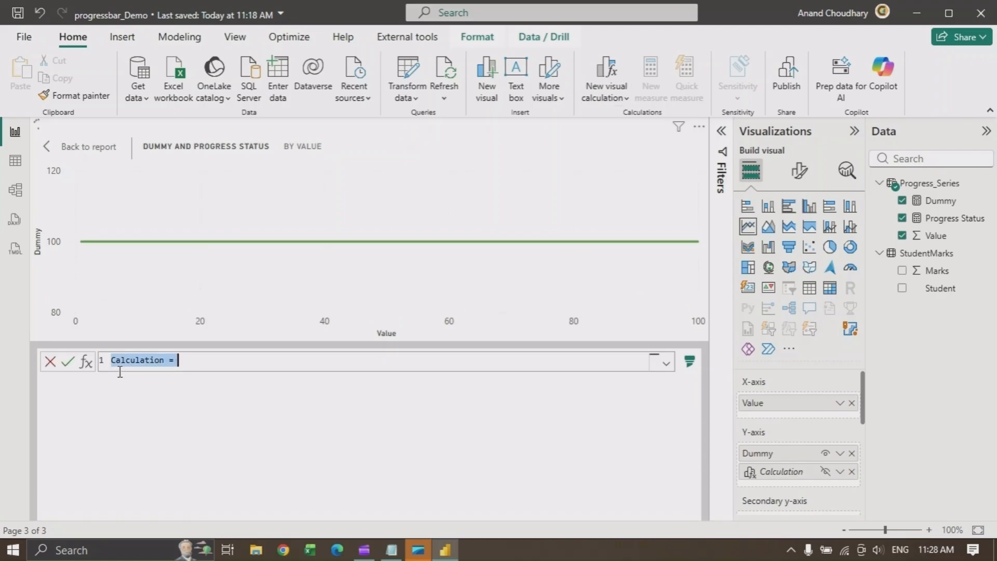
pyautogui.click(393, 551)
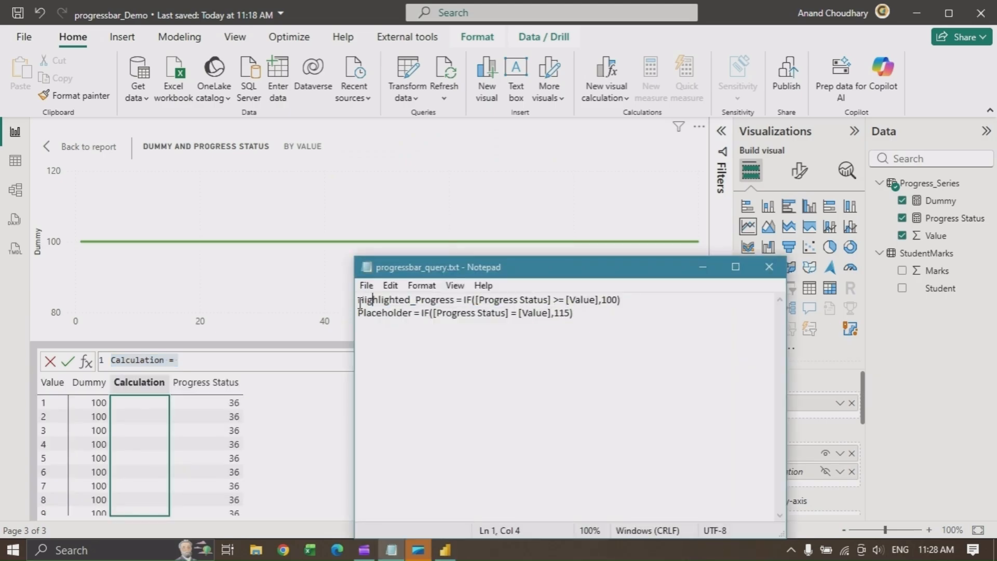
pyautogui.moveTo(360, 303); pyautogui.dragTo(631, 297)
pyautogui.hotkey('ctrl', 'c')
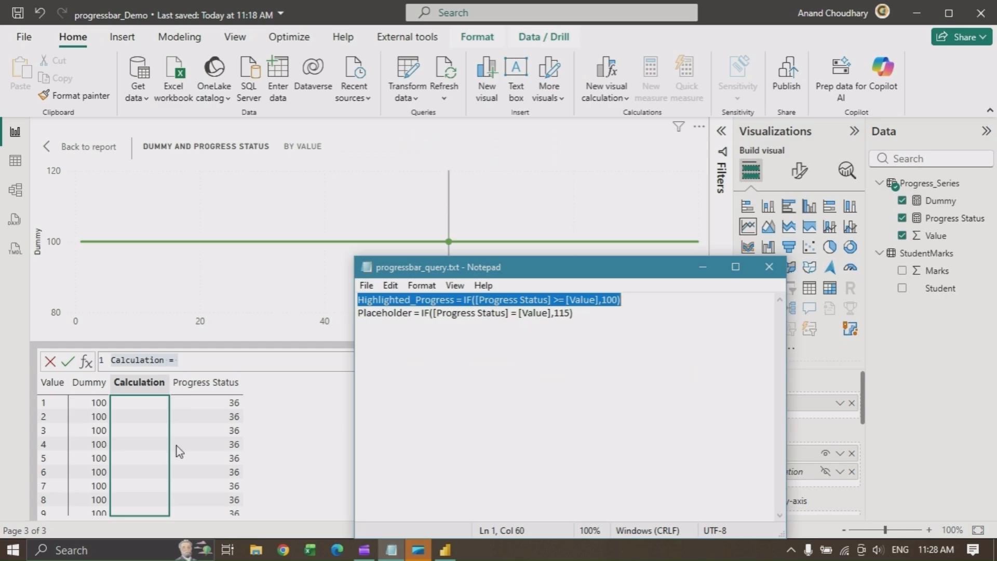
pyautogui.click(187, 360)
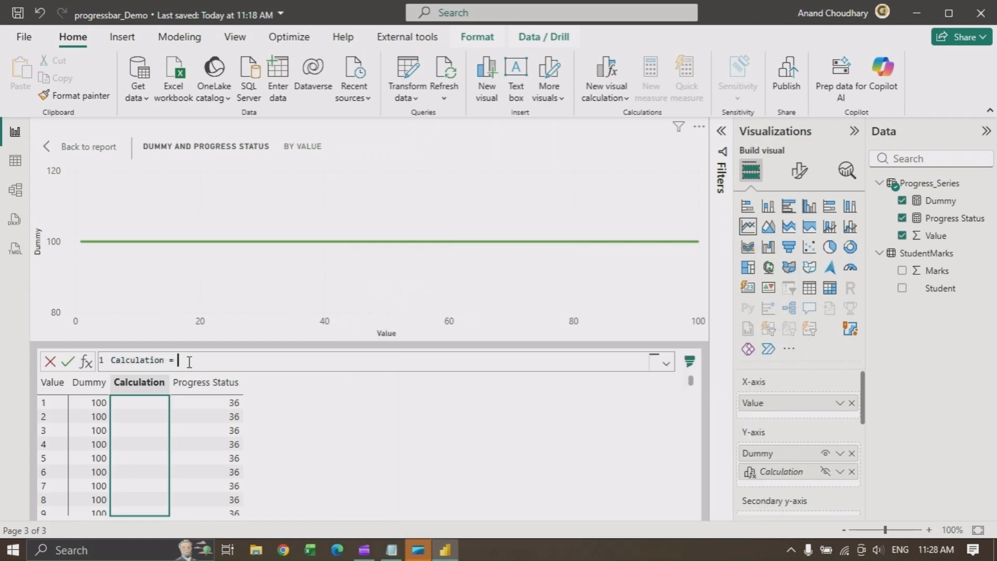
pyautogui.click(96, 363)
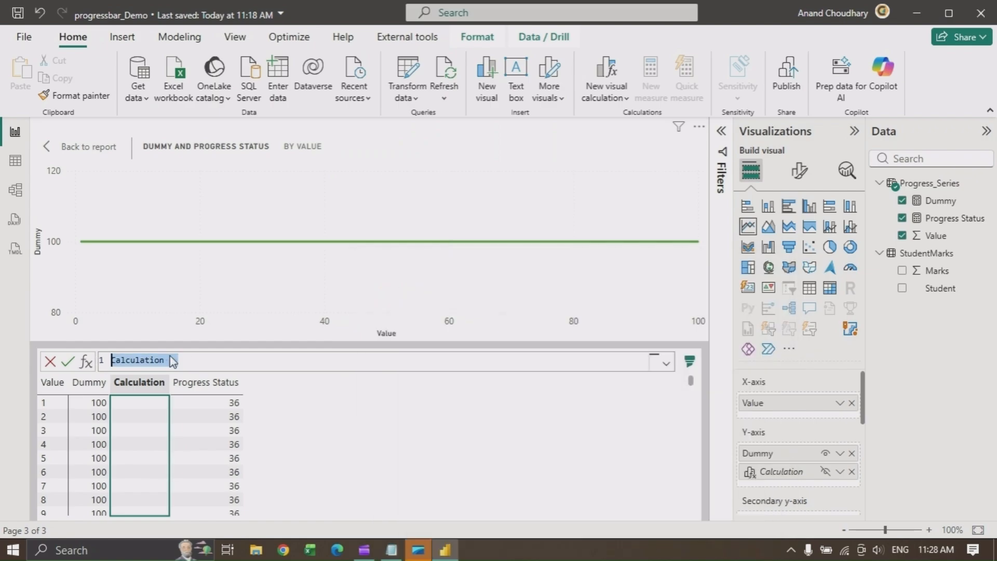
pyautogui.hotkey('ctrl', 'v')
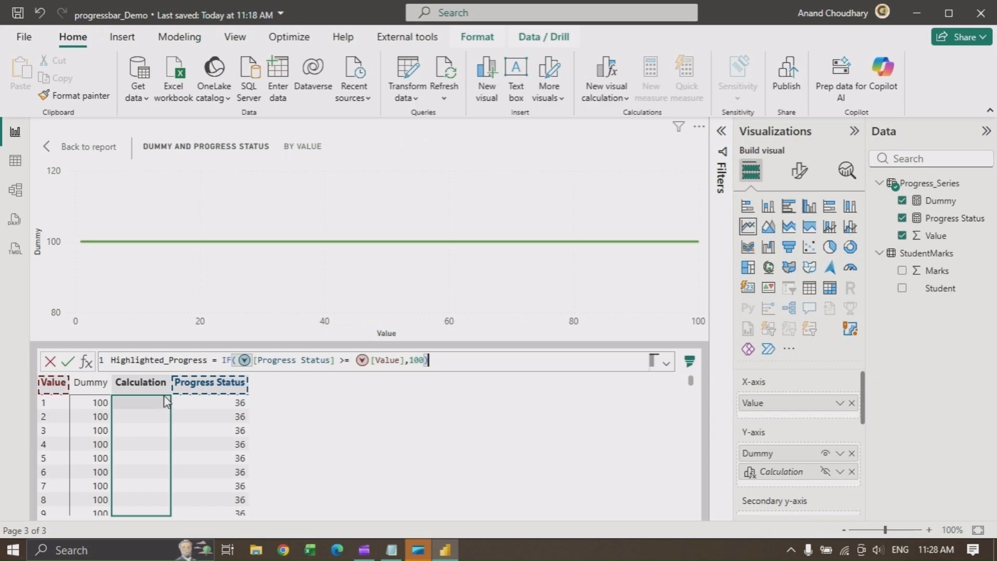
pyautogui.click(104, 428)
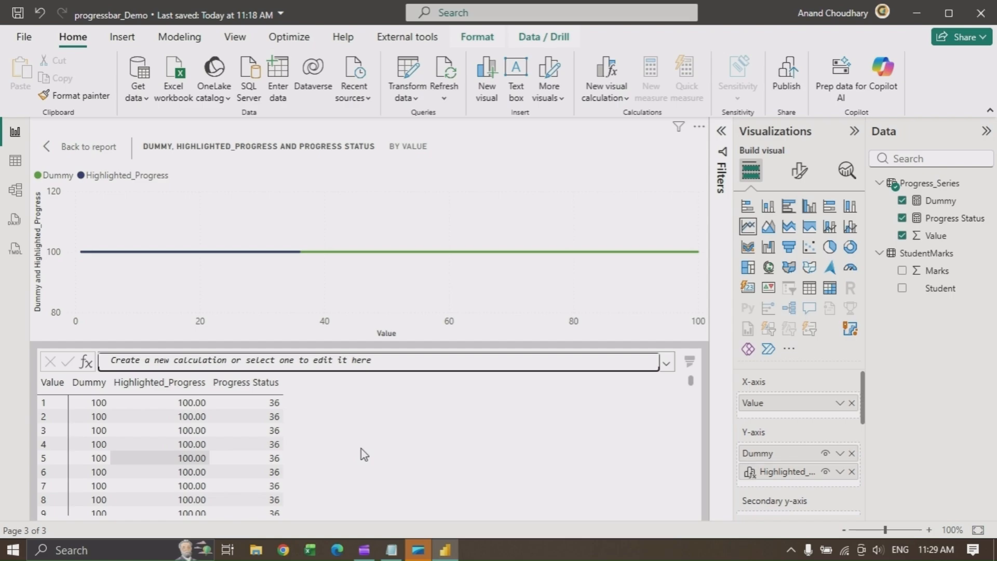
# Add a second custom visual calculation Placeholder = IF([Progress Status] = [Value],115) pasted from the Notepad file
pyautogui.moveTo(691, 380); pyautogui.dragTo(690, 430)
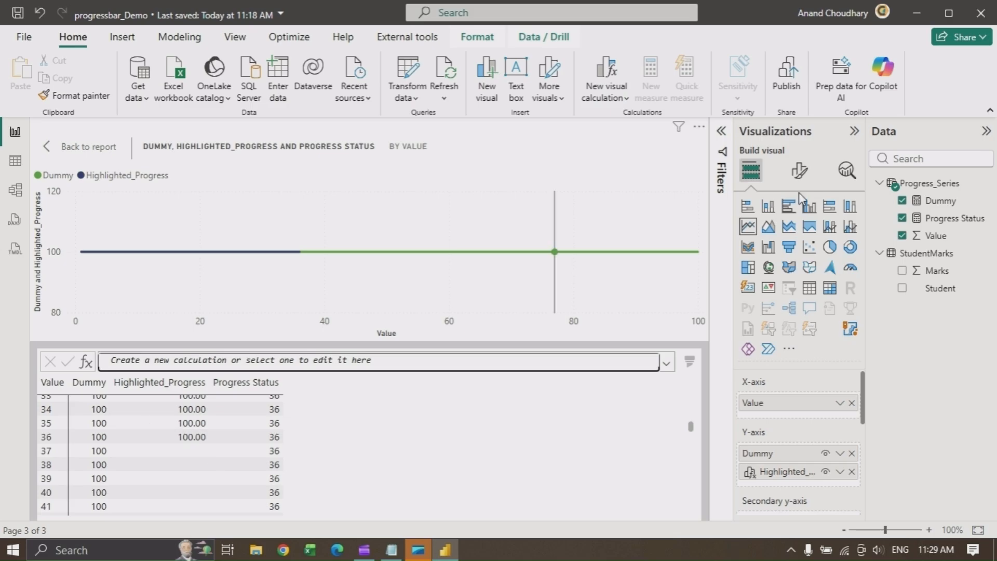
pyautogui.click(629, 95)
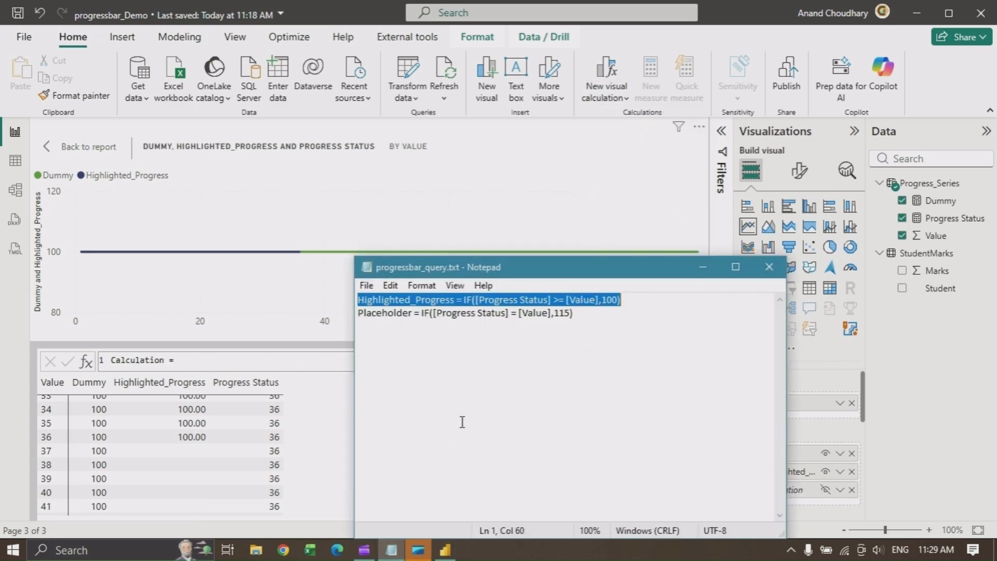
pyautogui.moveTo(575, 313); pyautogui.dragTo(351, 317)
pyautogui.hotkey('ctrl', 'c')
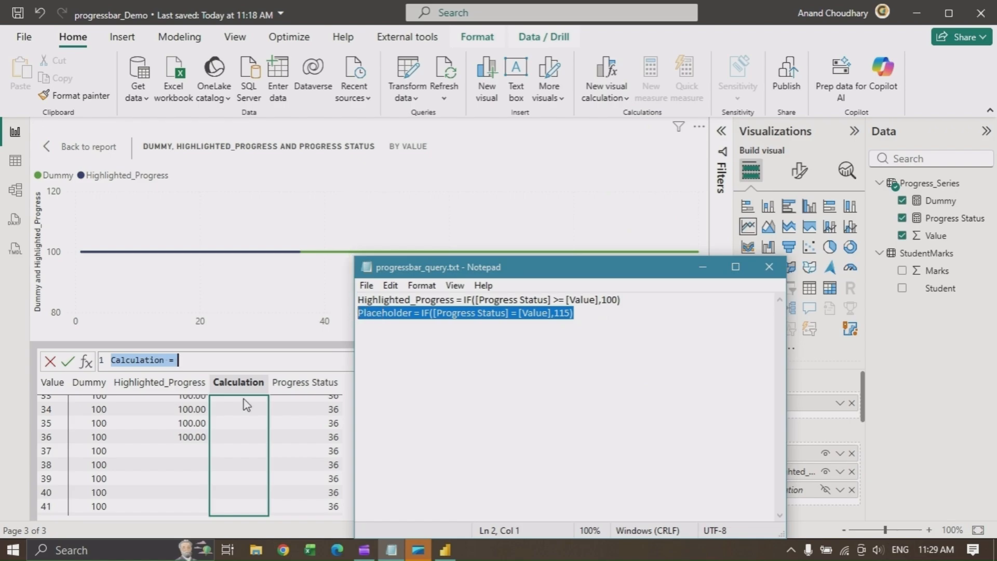
pyautogui.click(194, 362)
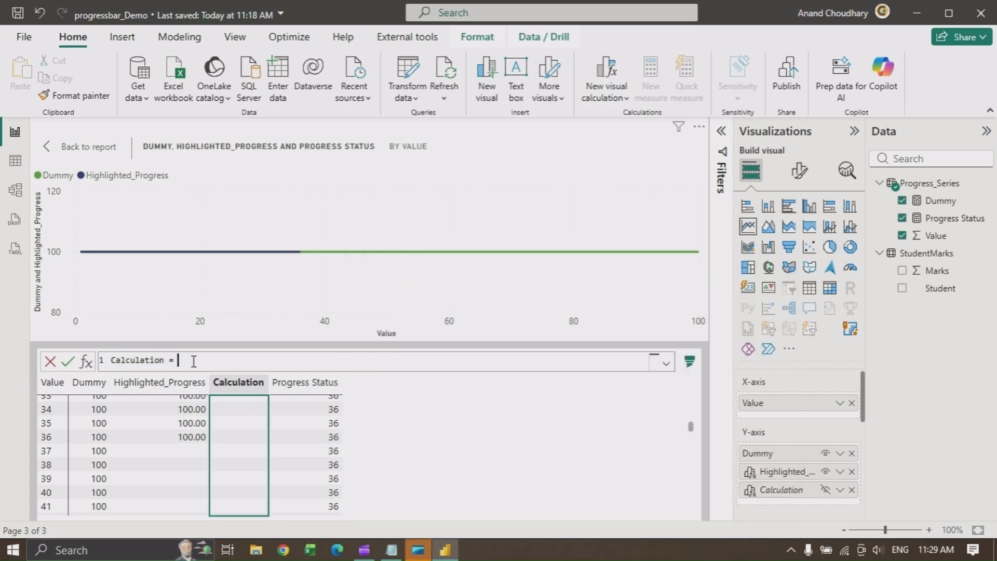
pyautogui.moveTo(193, 362); pyautogui.dragTo(110, 360)
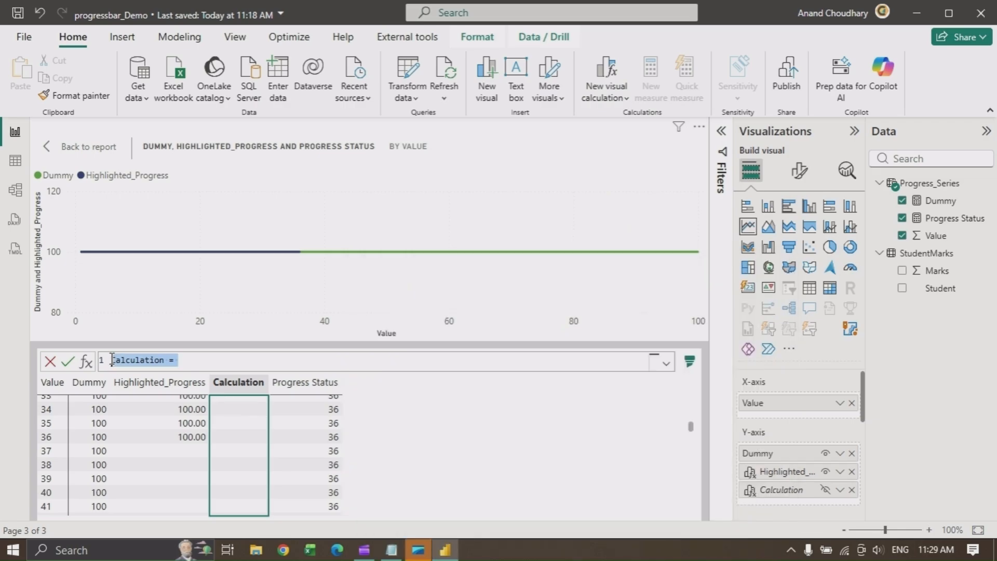
pyautogui.hotkey('ctrl', 'v')
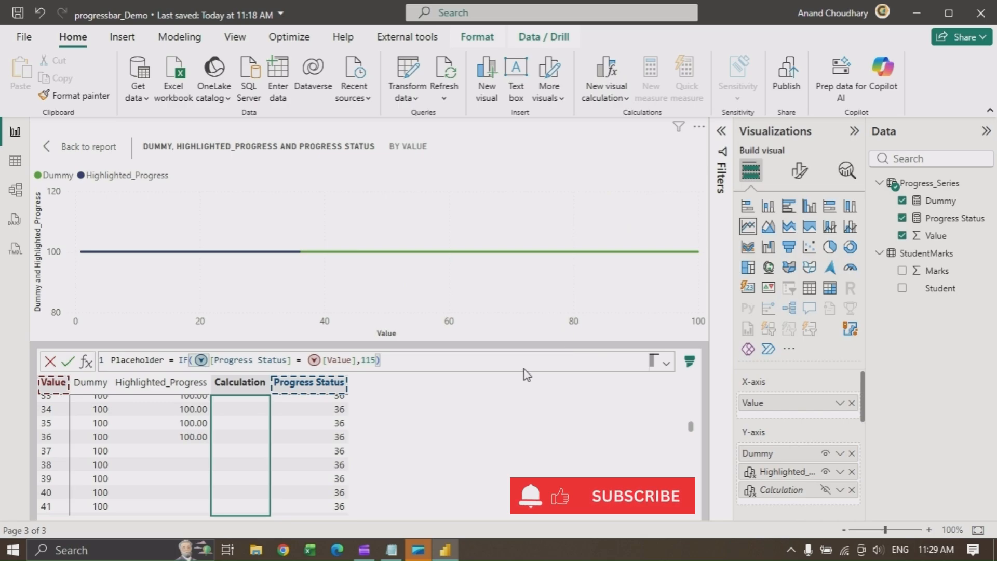
pyautogui.press('Return')
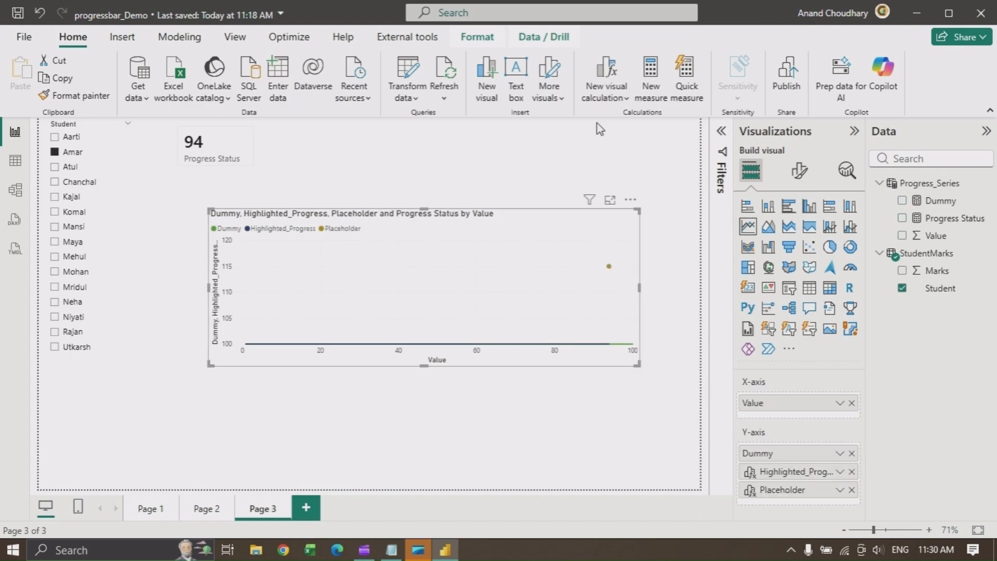
# Turn off the line chart's X-axis values and X-axis title in the visual formatting
pyautogui.click(799, 174)
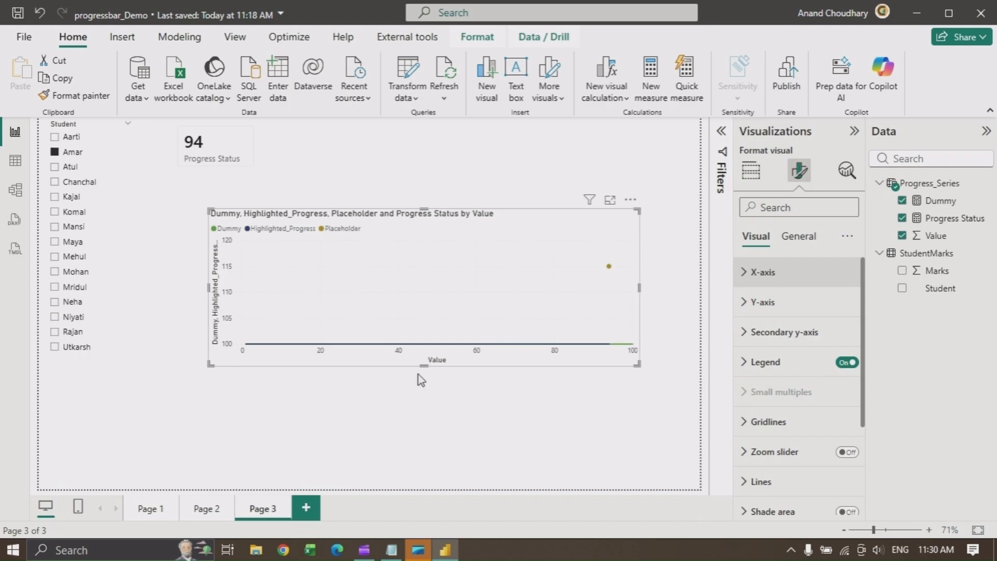
pyautogui.click(768, 272)
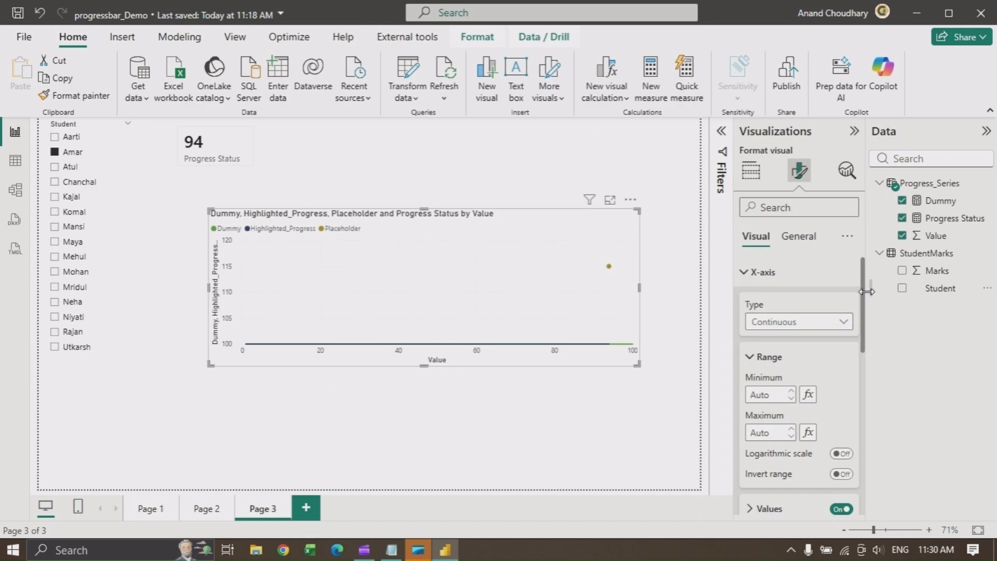
pyautogui.scroll(-3, 836, 378)
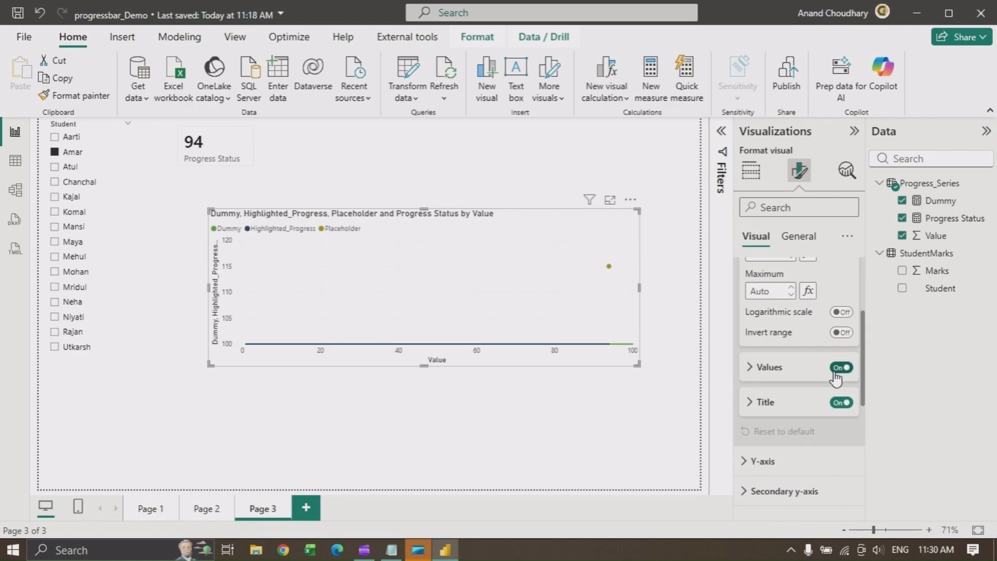
pyautogui.click(838, 370)
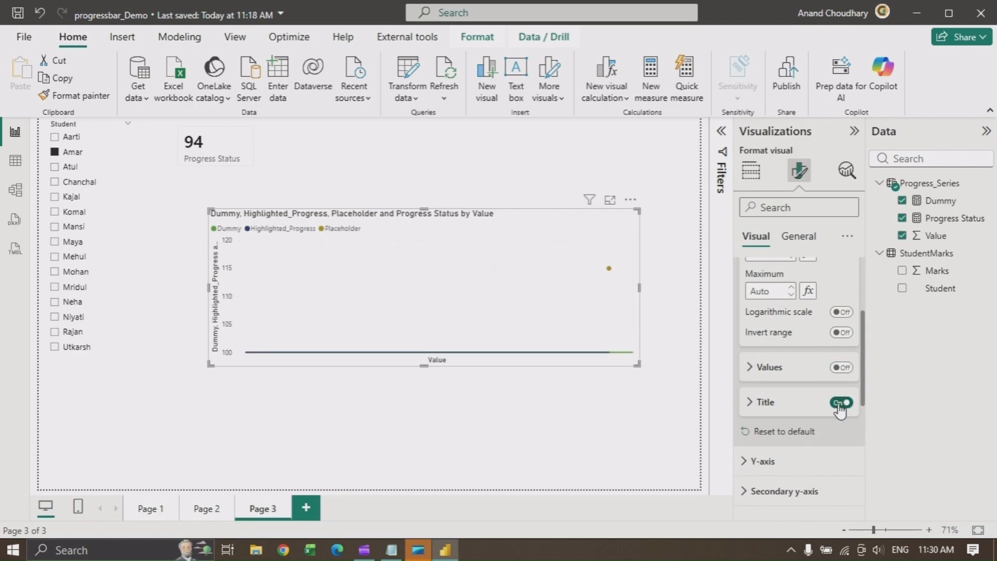
pyautogui.click(840, 403)
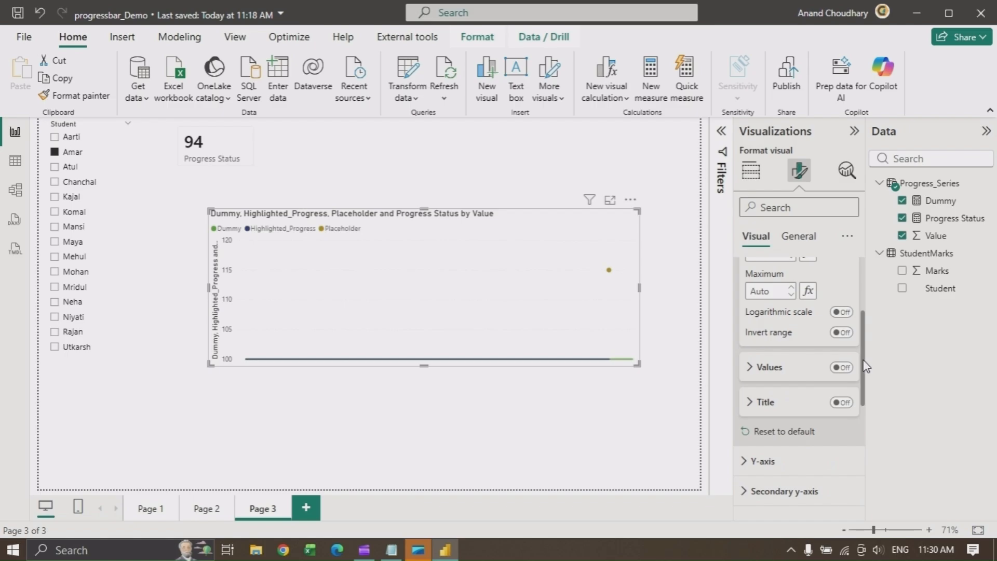
# Set the Y-axis range minimum to 0 and maximum to 200
pyautogui.moveTo(863, 367); pyautogui.dragTo(875, 411)
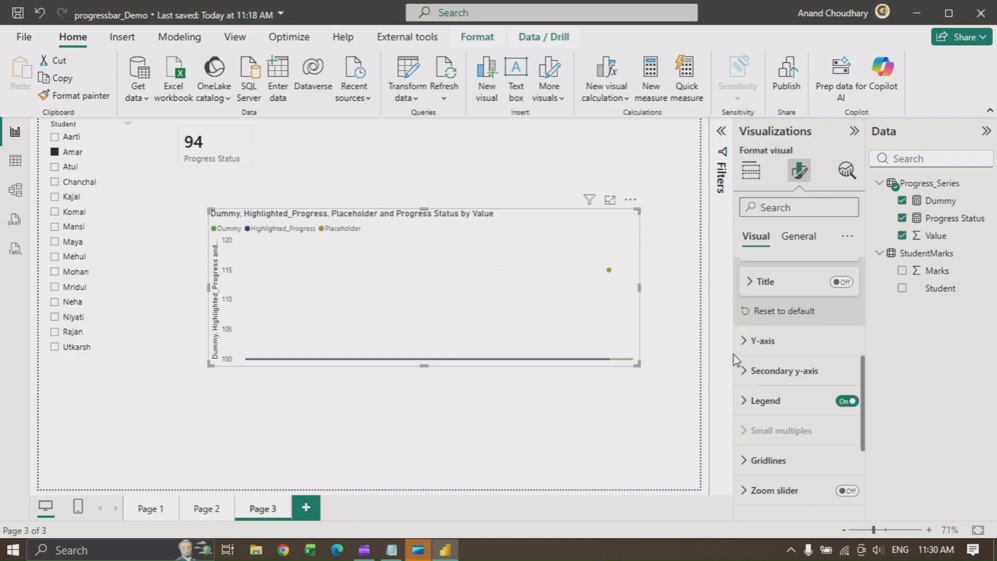
pyautogui.click(761, 343)
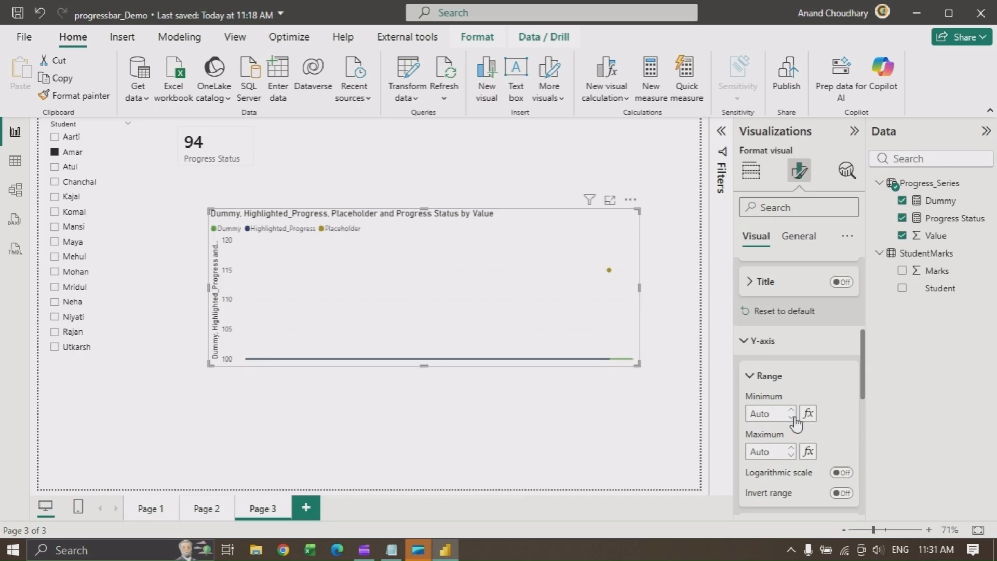
pyautogui.click(770, 411)
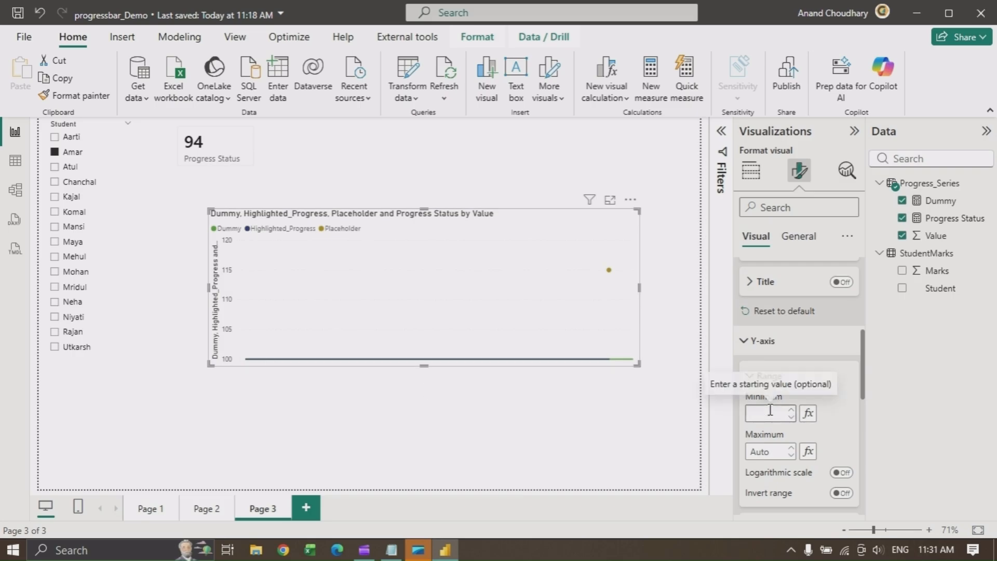
pyautogui.write('0')
pyautogui.press('Return')
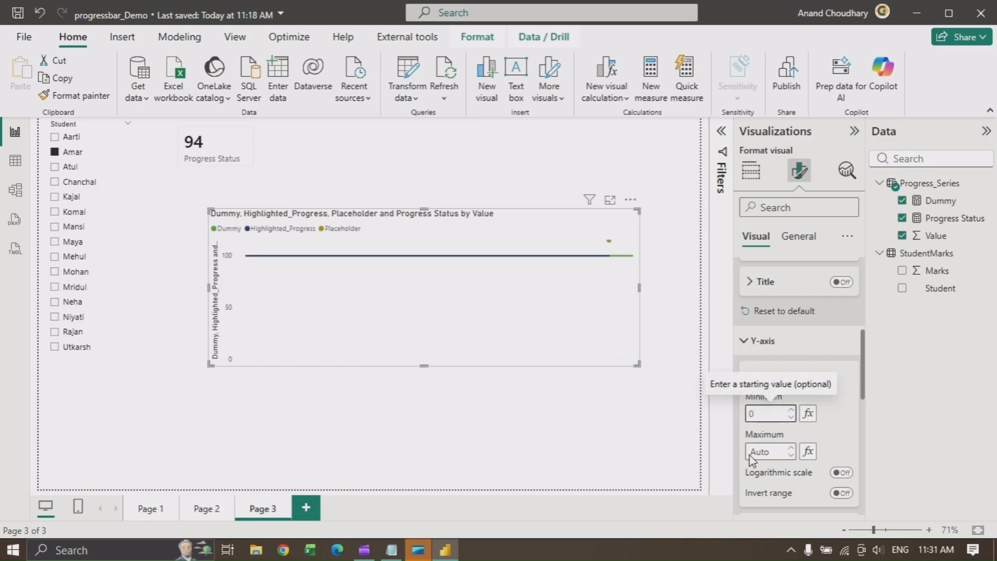
pyautogui.click(750, 453)
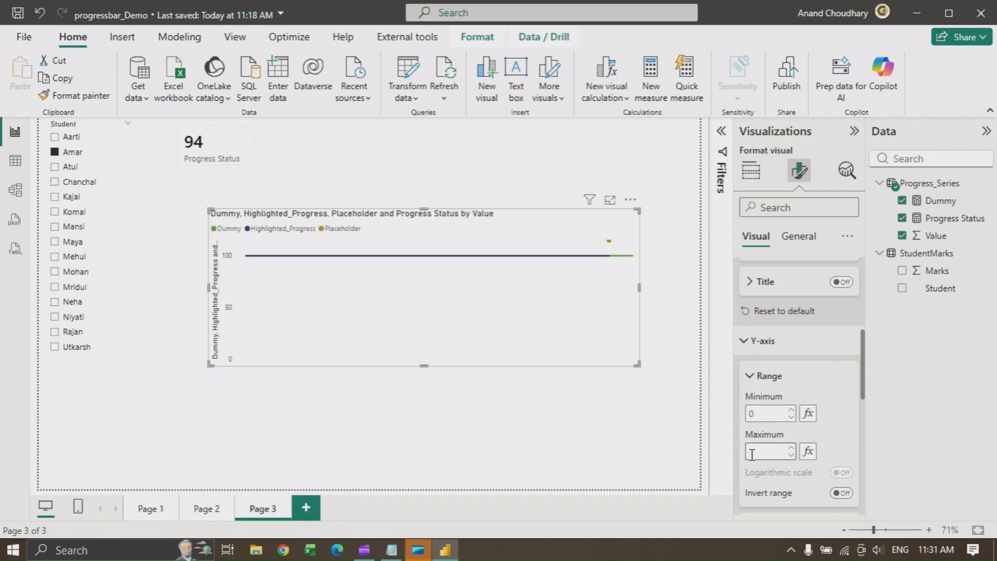
pyautogui.write('200')
pyautogui.press('Return')
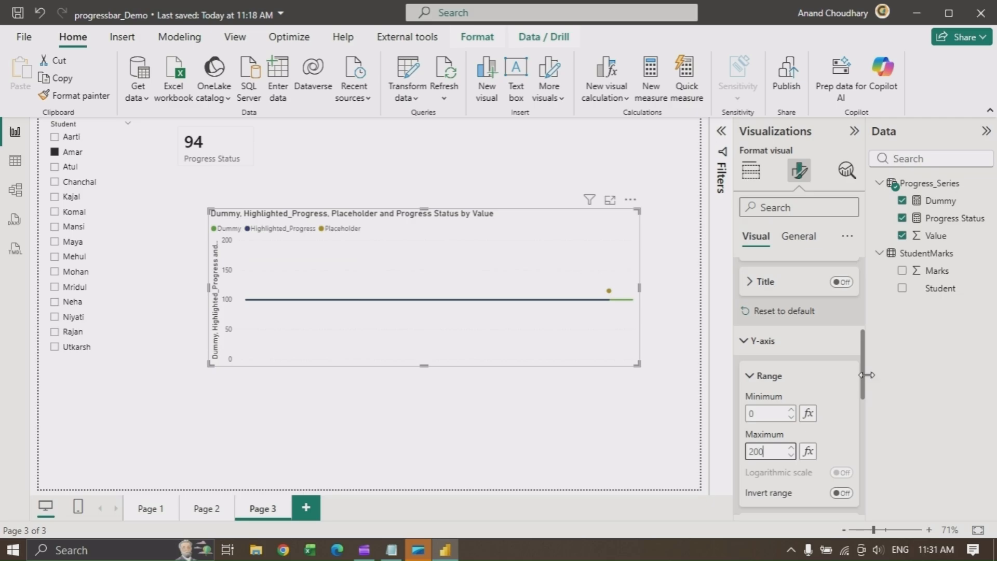
# Turn off the Y-axis values and title, and switch off the legend
pyautogui.moveTo(867, 375); pyautogui.dragTo(857, 426)
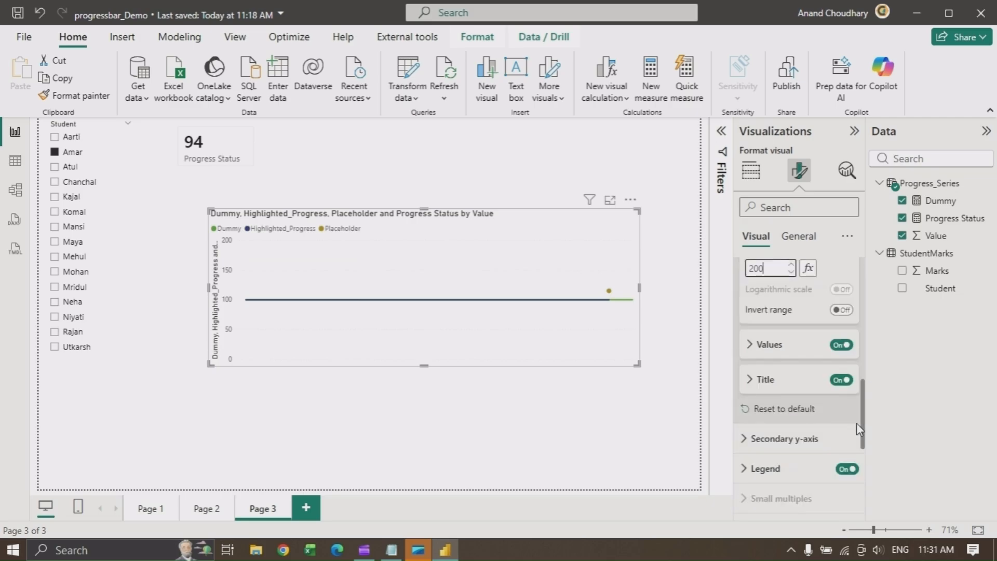
pyautogui.click(847, 345)
pyautogui.click(845, 380)
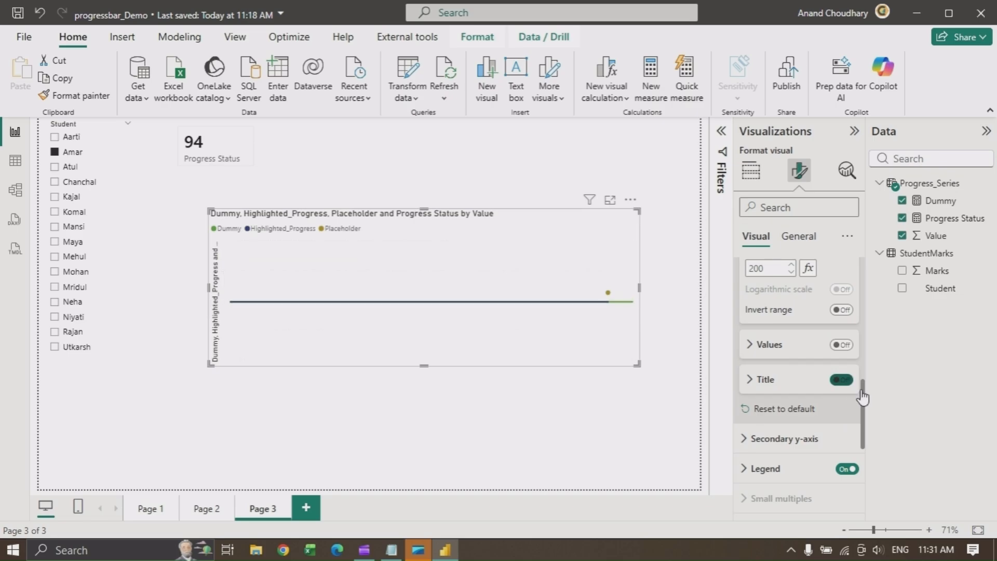
pyautogui.moveTo(862, 398); pyautogui.dragTo(862, 423)
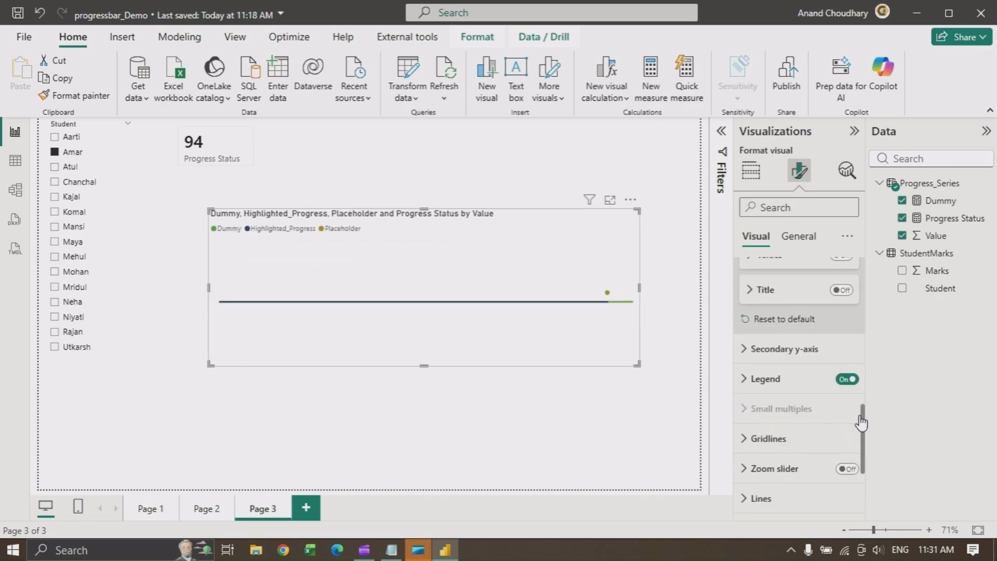
pyautogui.click(847, 381)
# Turn off the chart's general title and header icons
pyautogui.moveTo(865, 426); pyautogui.dragTo(860, 483)
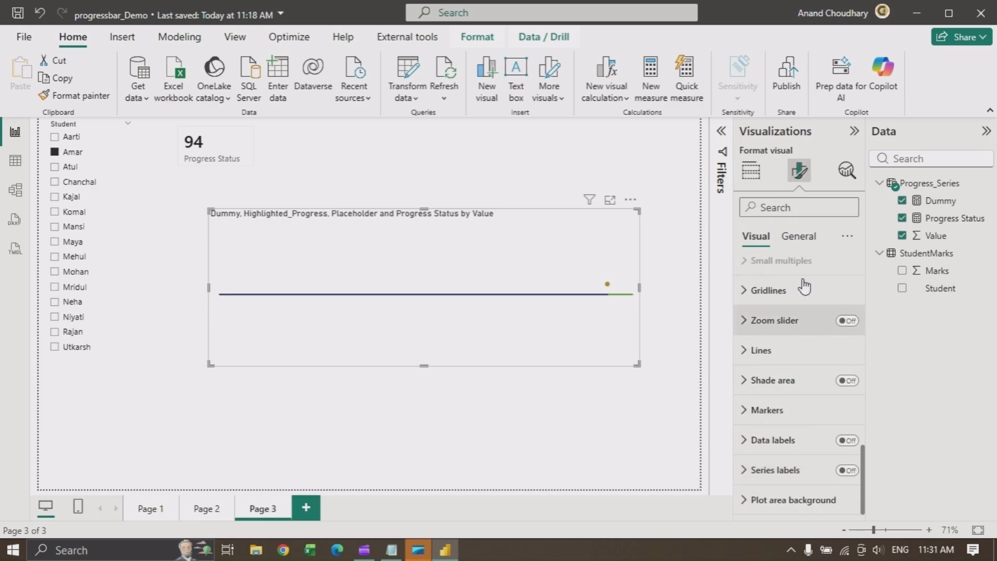
pyautogui.click(799, 236)
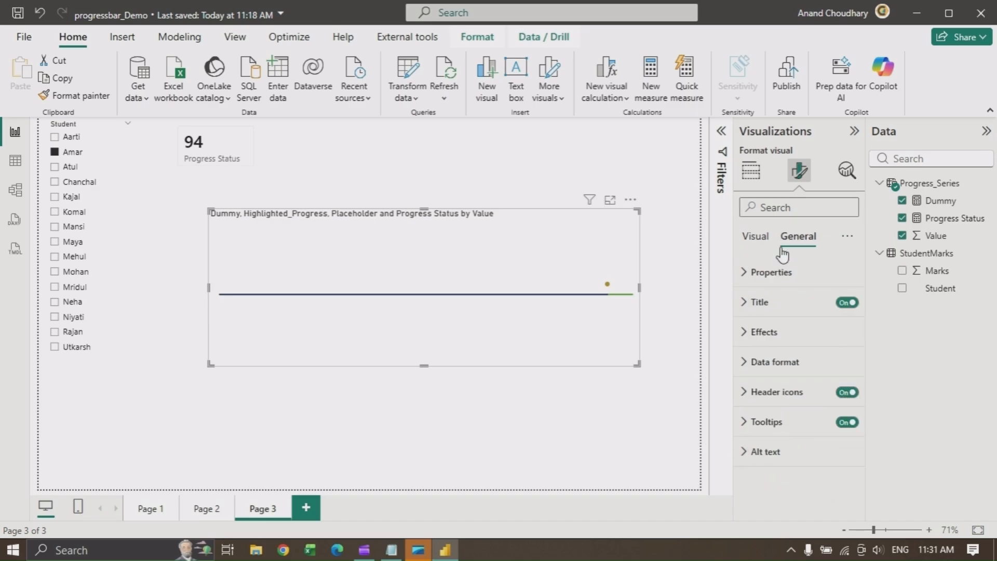
pyautogui.click(844, 304)
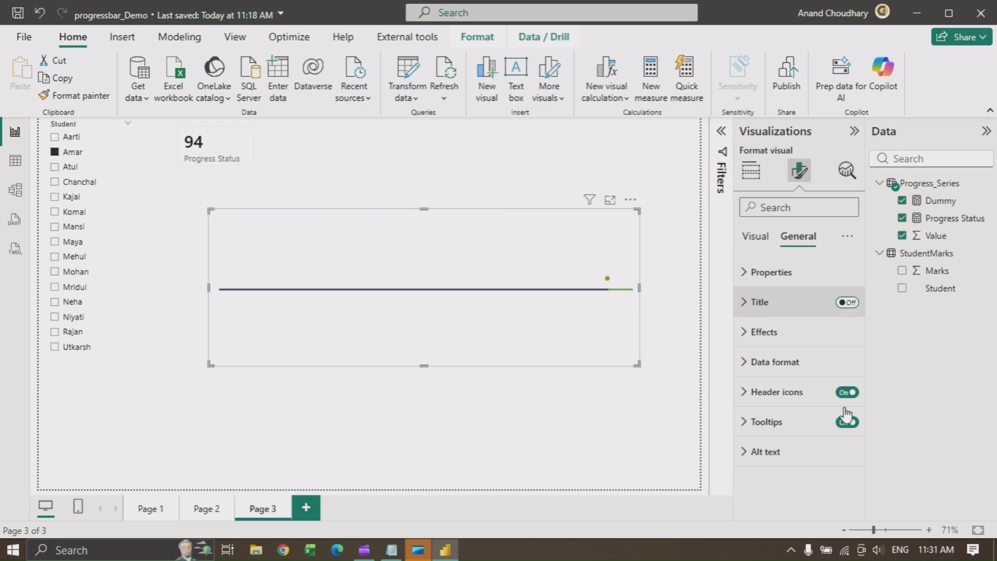
pyautogui.click(849, 393)
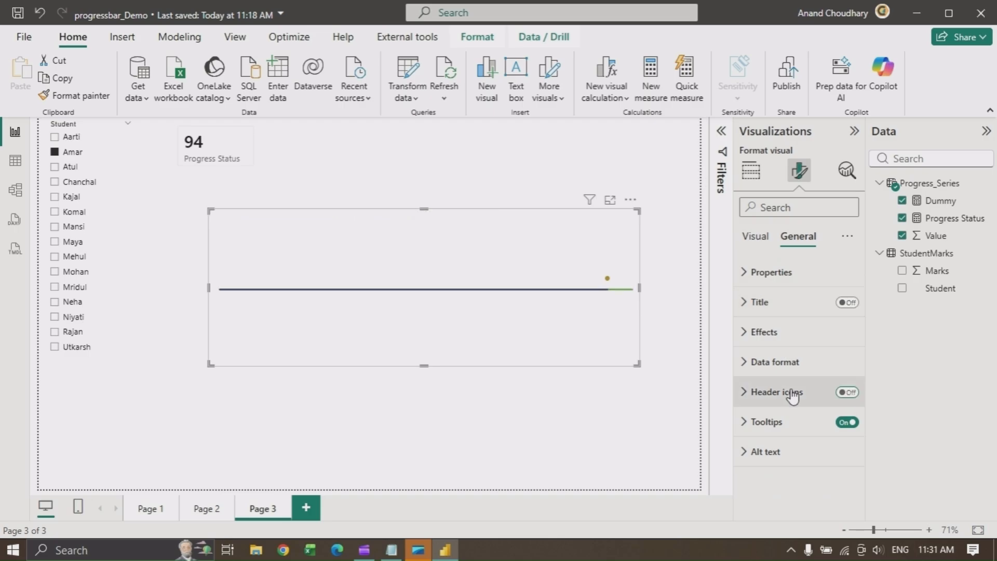
# Set the line width for all series of the chart to 10 px
pyautogui.click(748, 240)
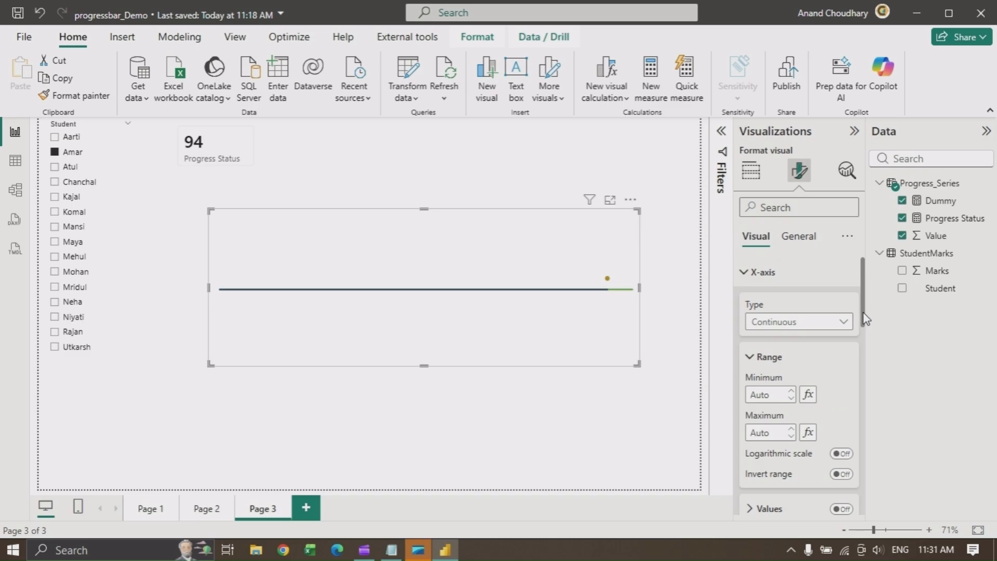
pyautogui.moveTo(864, 314); pyautogui.dragTo(858, 498)
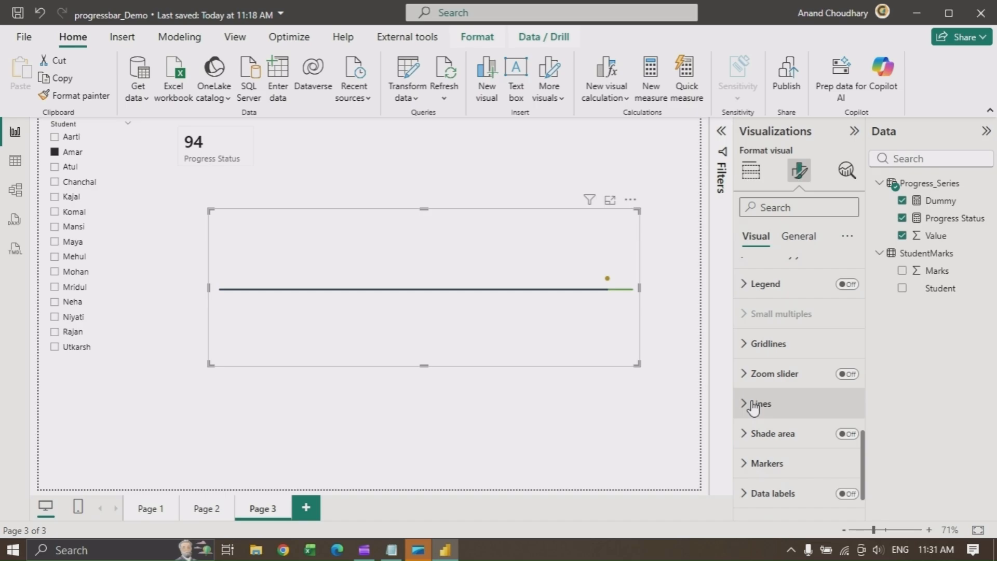
pyautogui.click(752, 406)
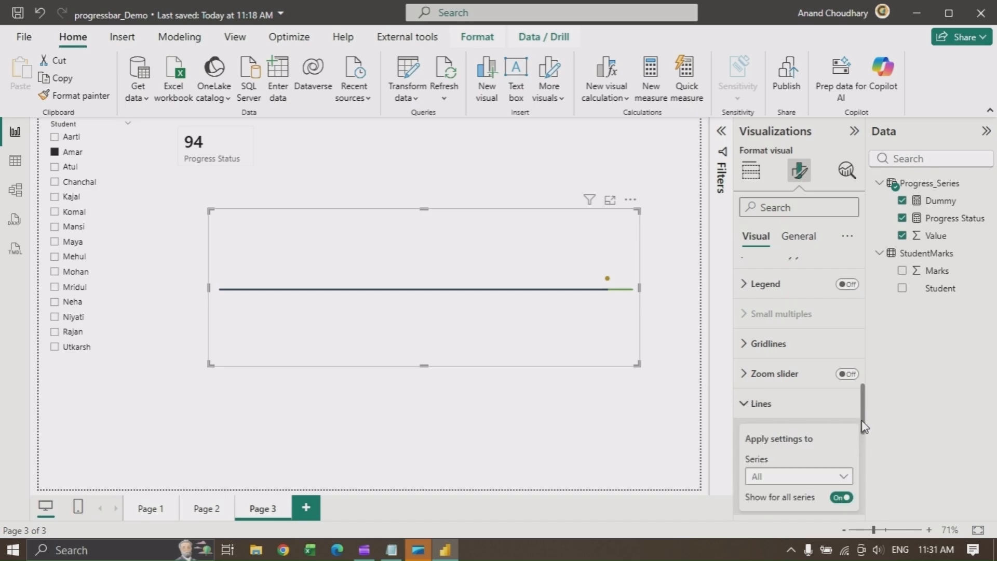
pyautogui.moveTo(863, 426); pyautogui.dragTo(873, 468)
pyautogui.scroll(-2, 821, 436)
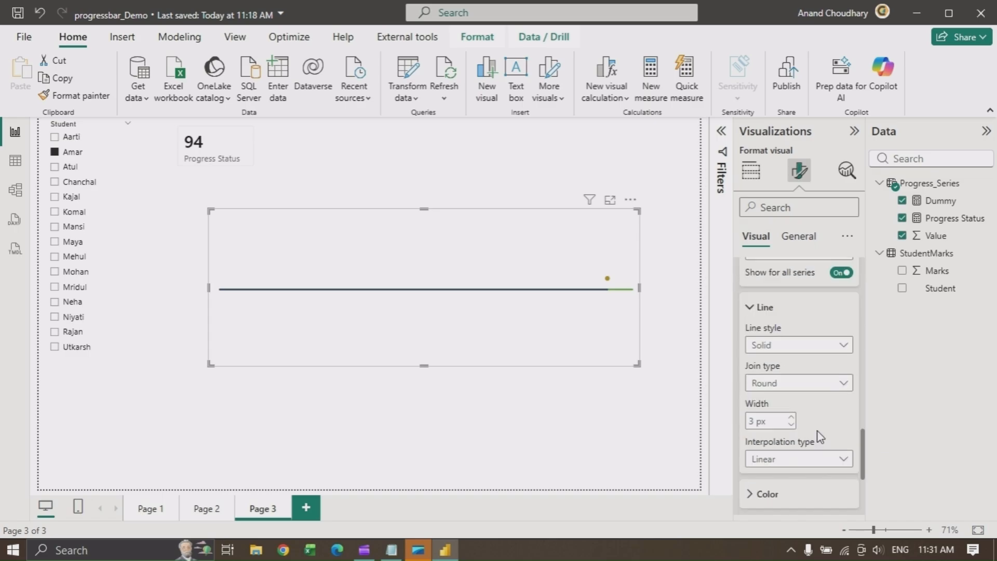
pyautogui.click(791, 418)
pyautogui.click(791, 425)
pyautogui.click(790, 425)
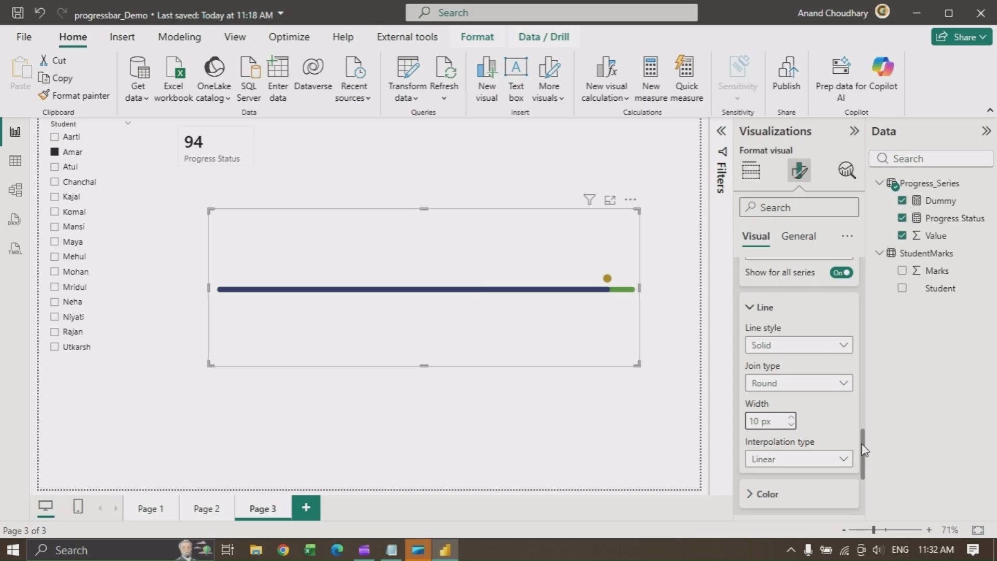
# Set the Dummy series line color to Black, 20% lighter with 65% transparency
pyautogui.scroll(3, 811, 387)
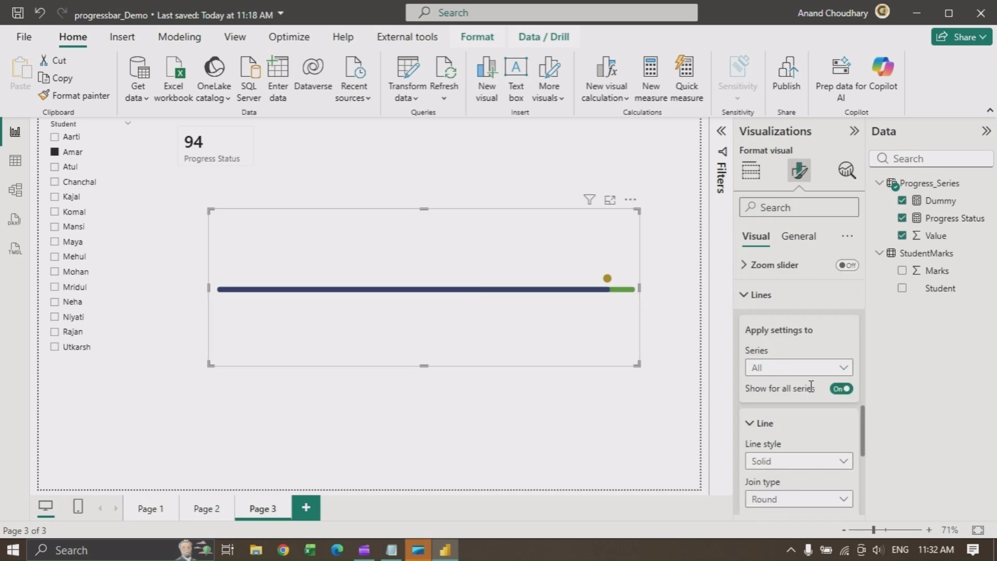
pyautogui.click(805, 370)
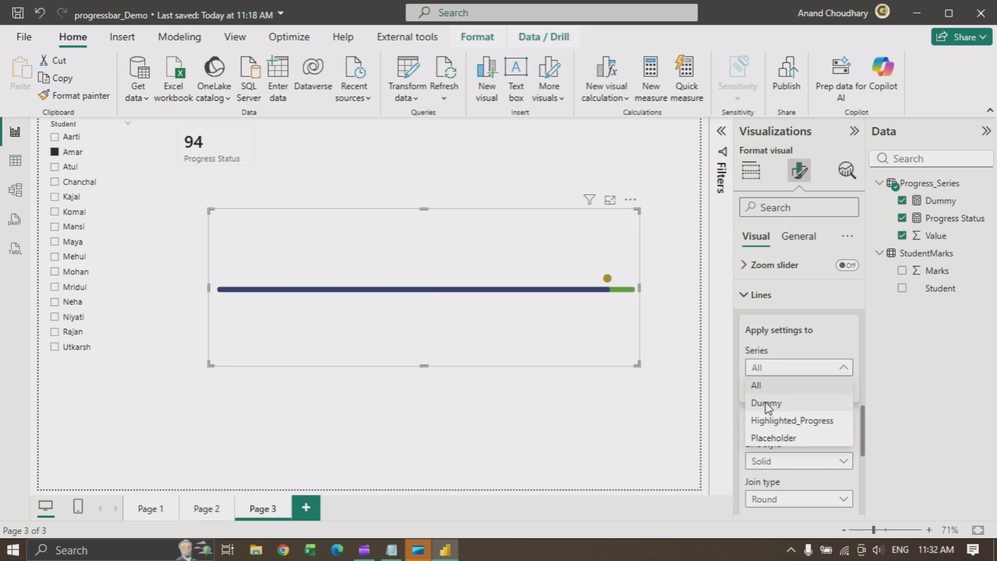
pyautogui.click(640, 334)
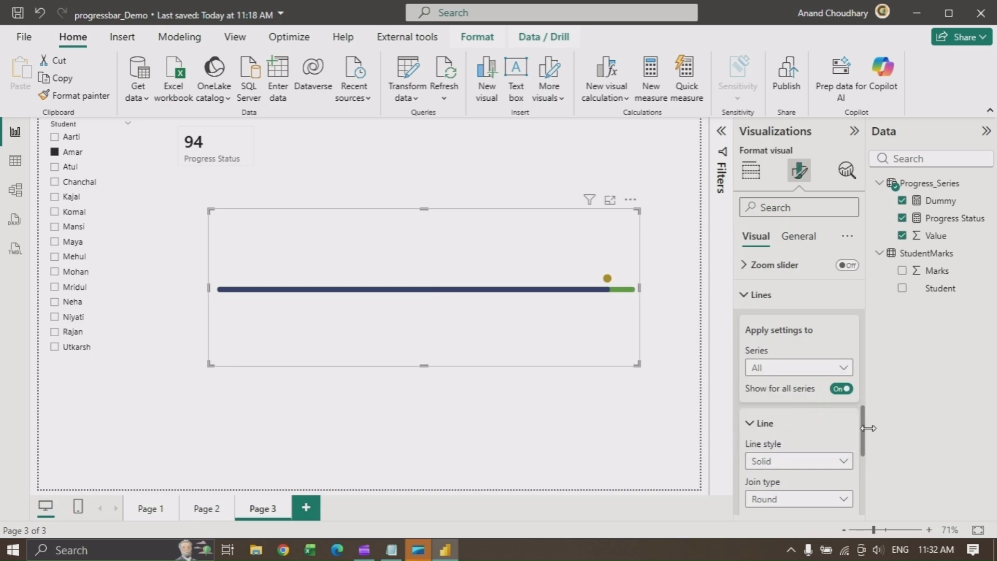
pyautogui.moveTo(864, 441); pyautogui.dragTo(868, 490)
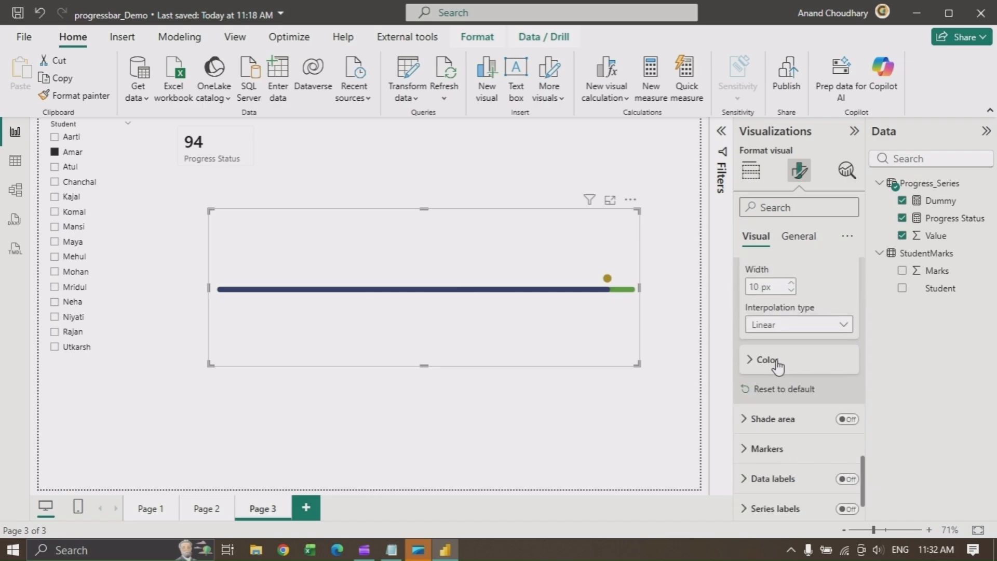
pyautogui.click(774, 365)
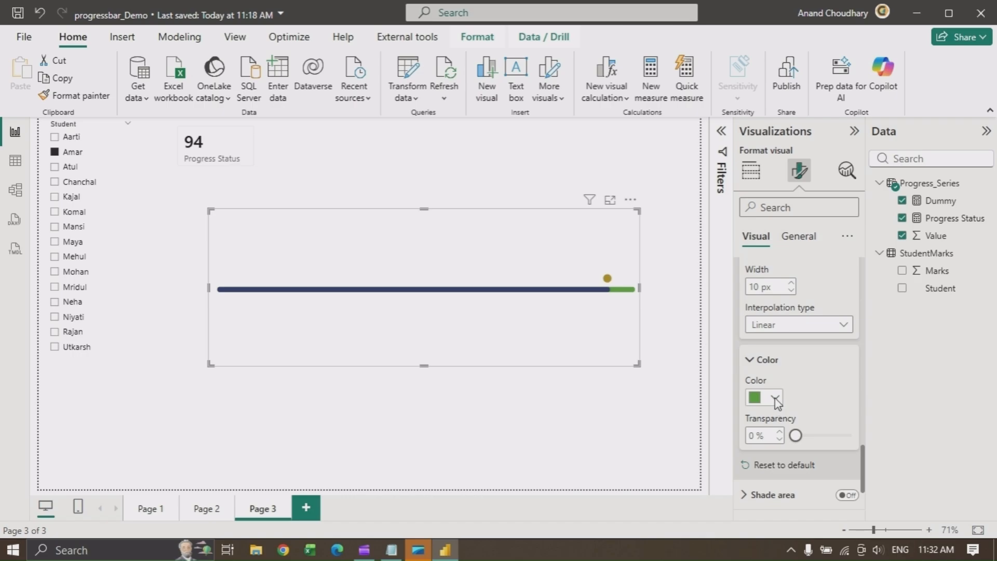
pyautogui.click(775, 398)
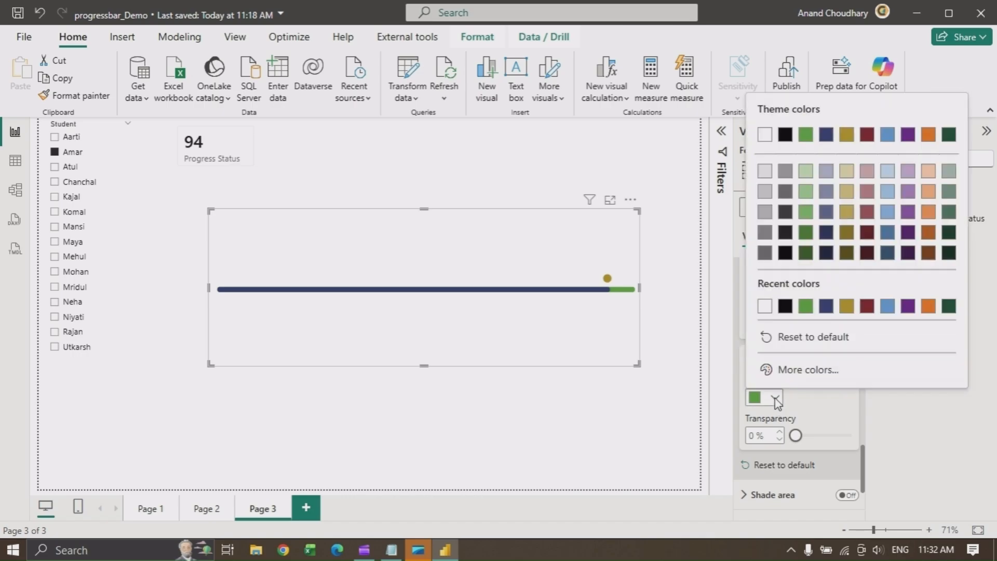
pyautogui.click(785, 213)
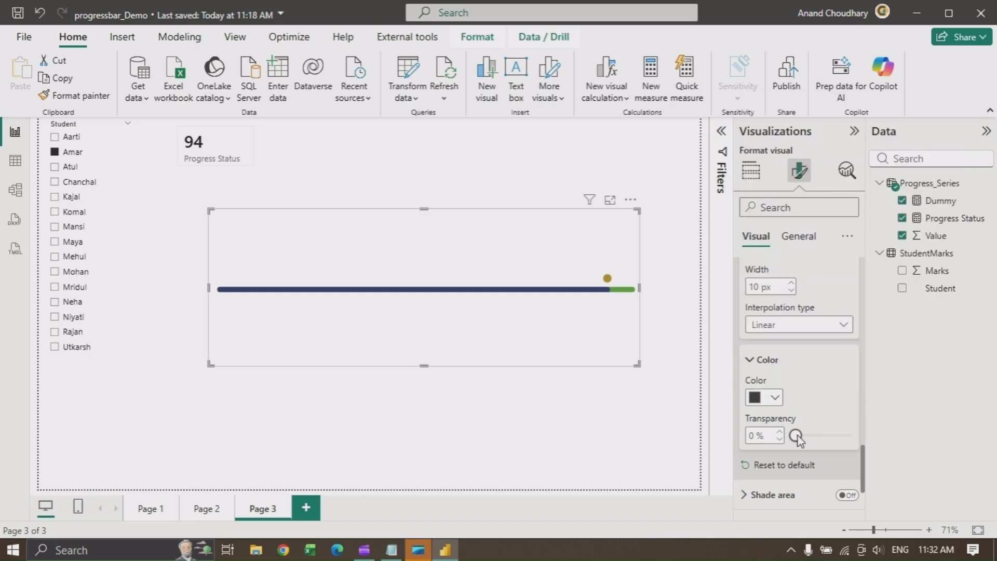
pyautogui.click(831, 436)
# Select Chanchal in the student slicer and reselect the line chart
pyautogui.click(55, 182)
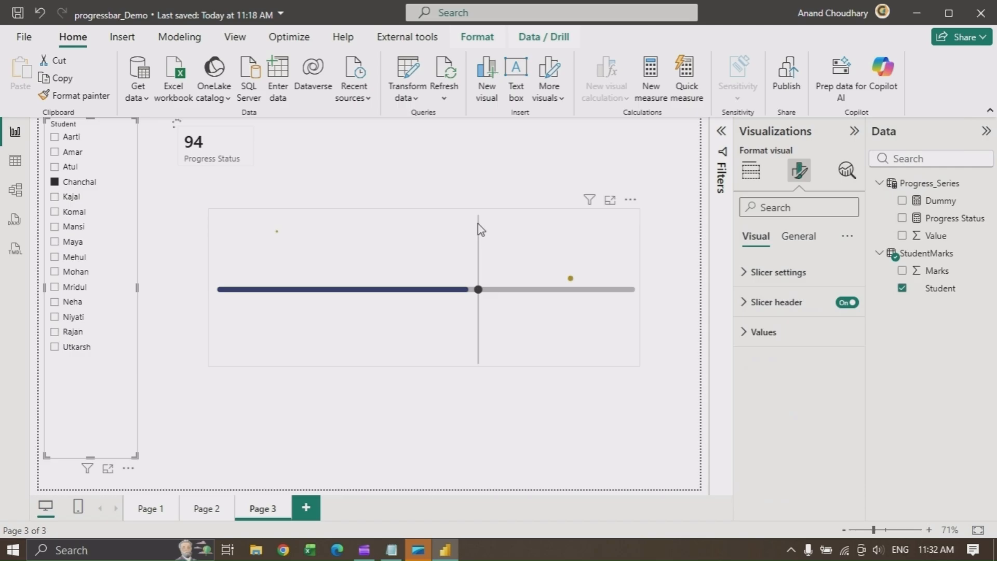
pyautogui.click(526, 240)
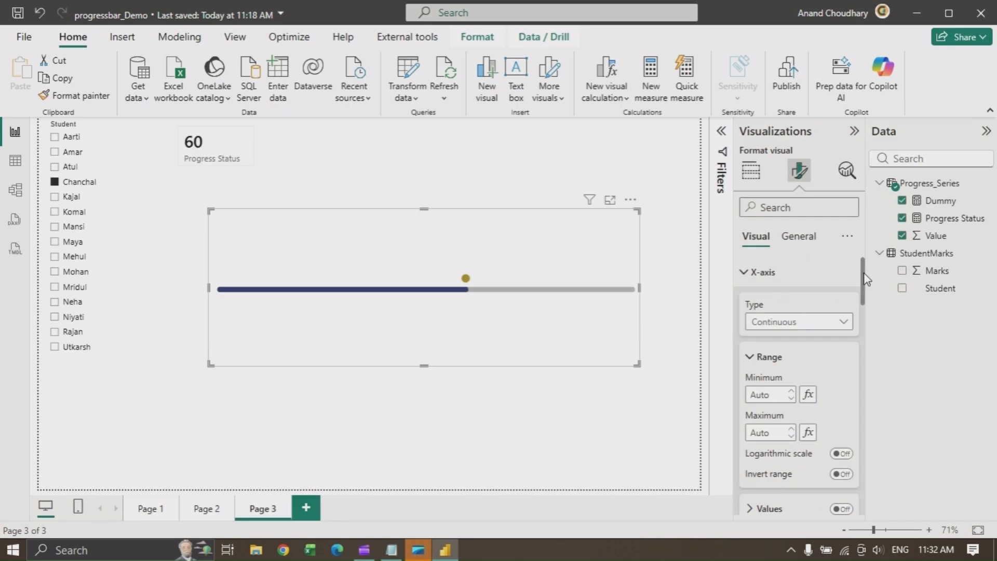
# Set the Highlighted_Progress series line color to a blue theme shade
pyautogui.moveTo(866, 279); pyautogui.dragTo(856, 422)
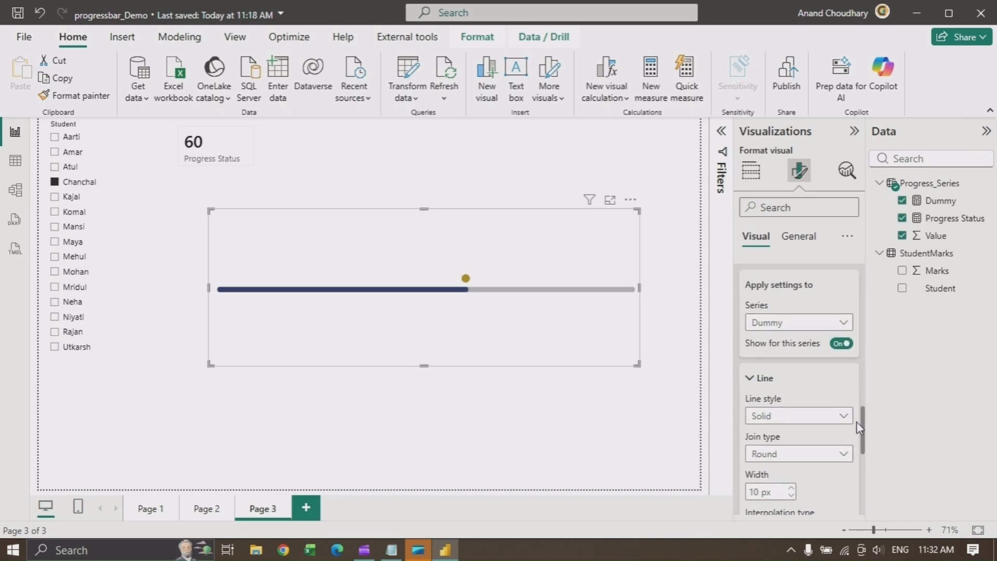
pyautogui.click(784, 323)
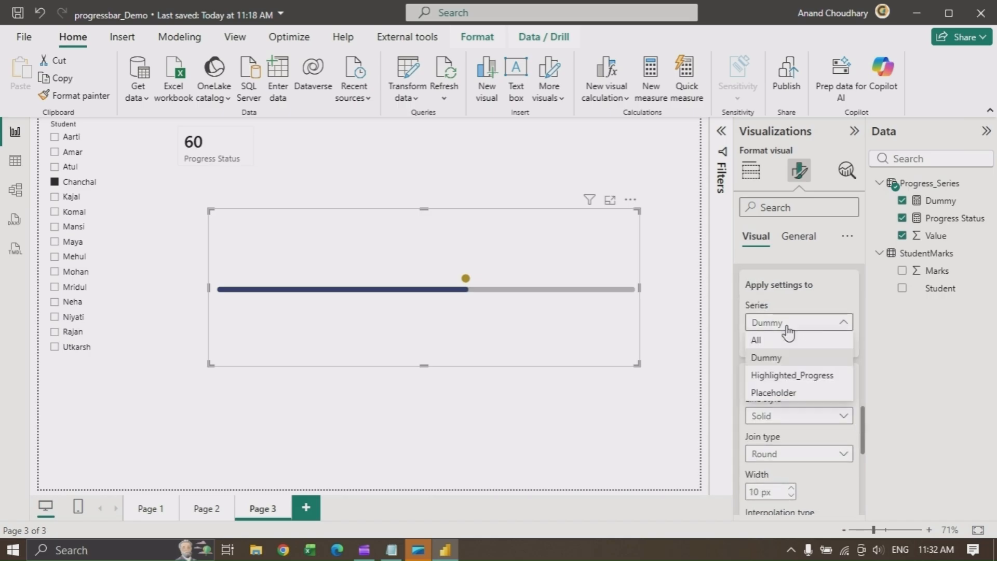
pyautogui.click(787, 379)
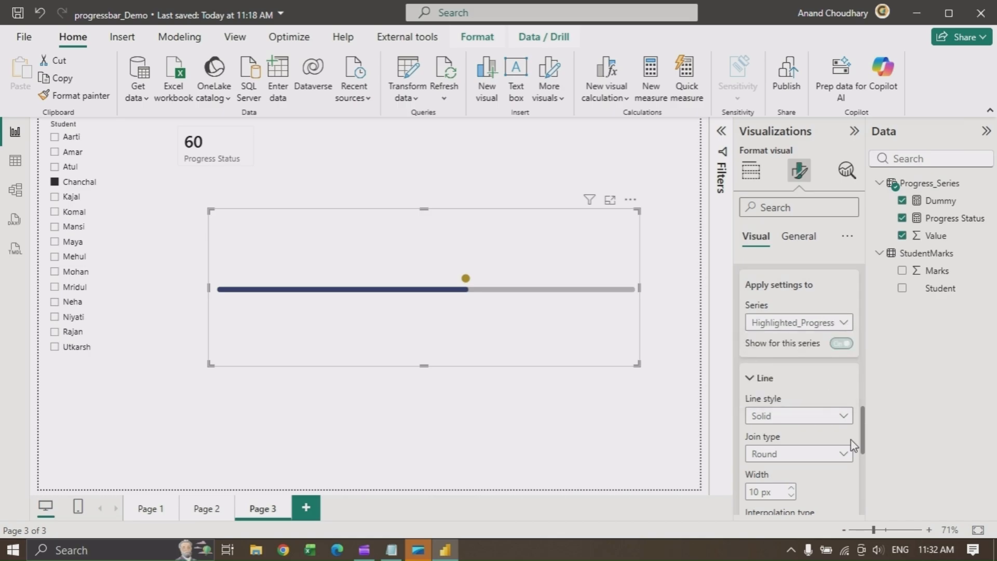
pyautogui.moveTo(863, 439); pyautogui.dragTo(863, 483)
pyautogui.click(776, 372)
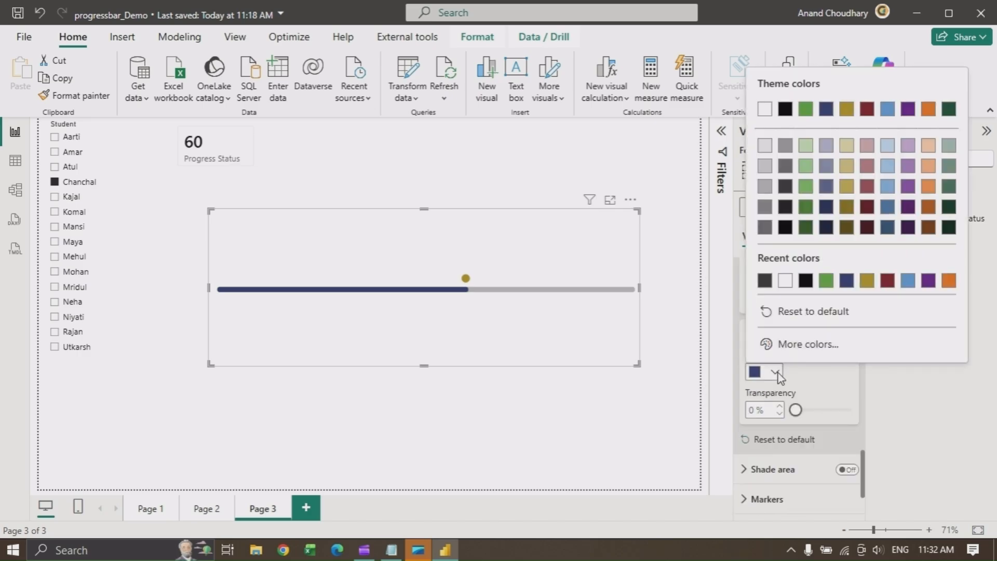
pyautogui.click(888, 209)
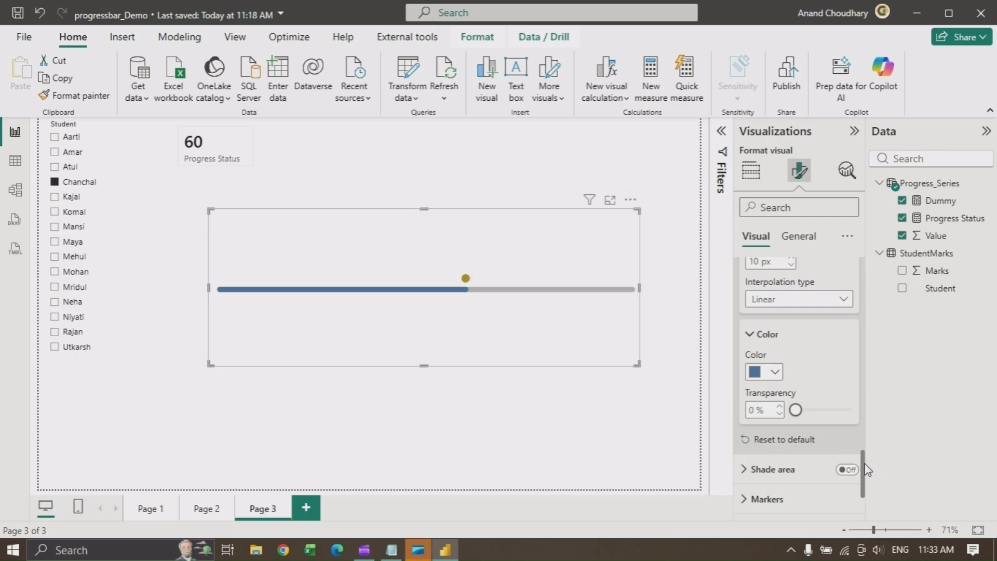
# Turn off the line display for the Placeholder series
pyautogui.moveTo(863, 456); pyautogui.dragTo(862, 408)
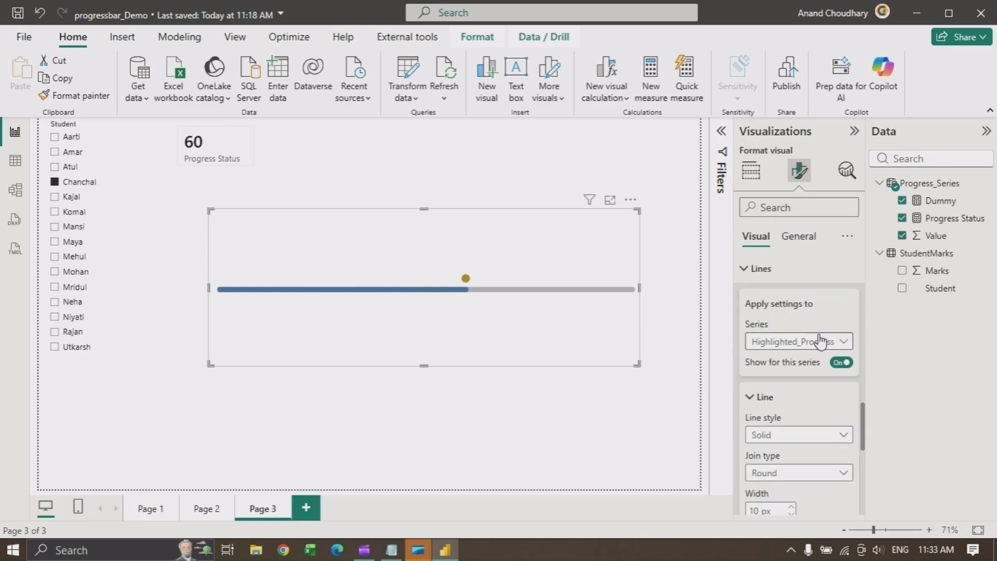
pyautogui.click(820, 342)
pyautogui.click(761, 413)
pyautogui.click(842, 363)
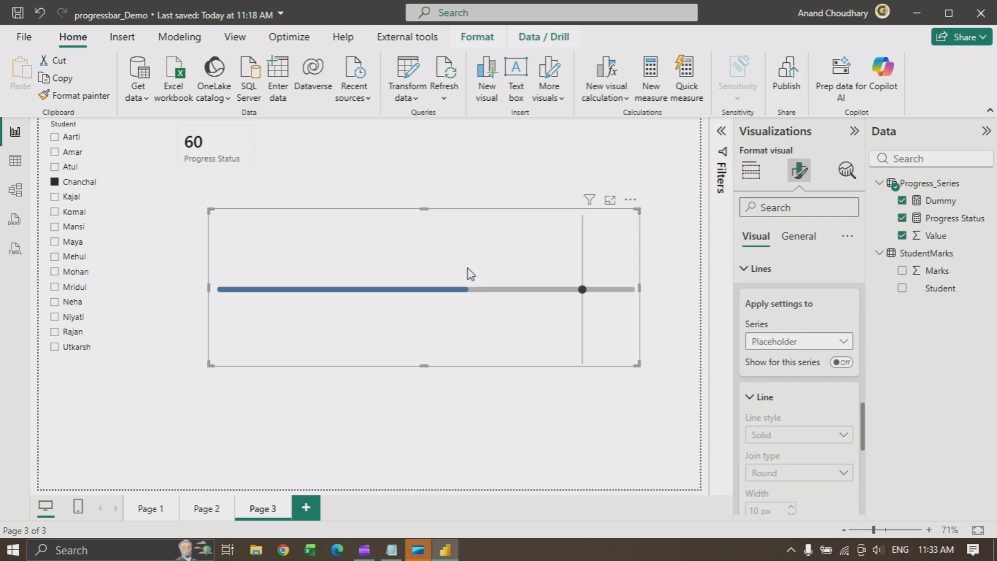
# Turn on data labels for the line chart
pyautogui.moveTo(457, 266)
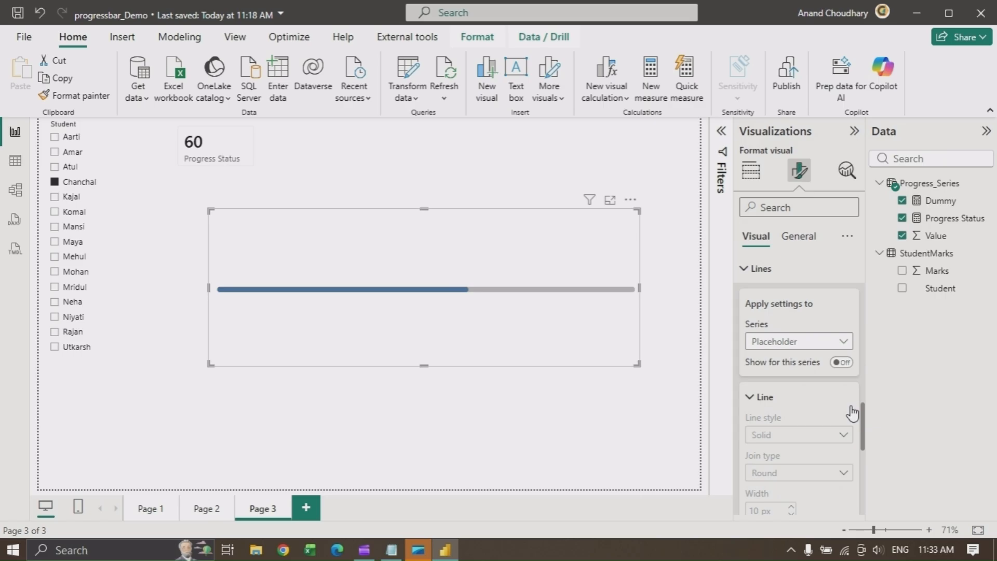
pyautogui.moveTo(867, 426); pyautogui.dragTo(859, 500)
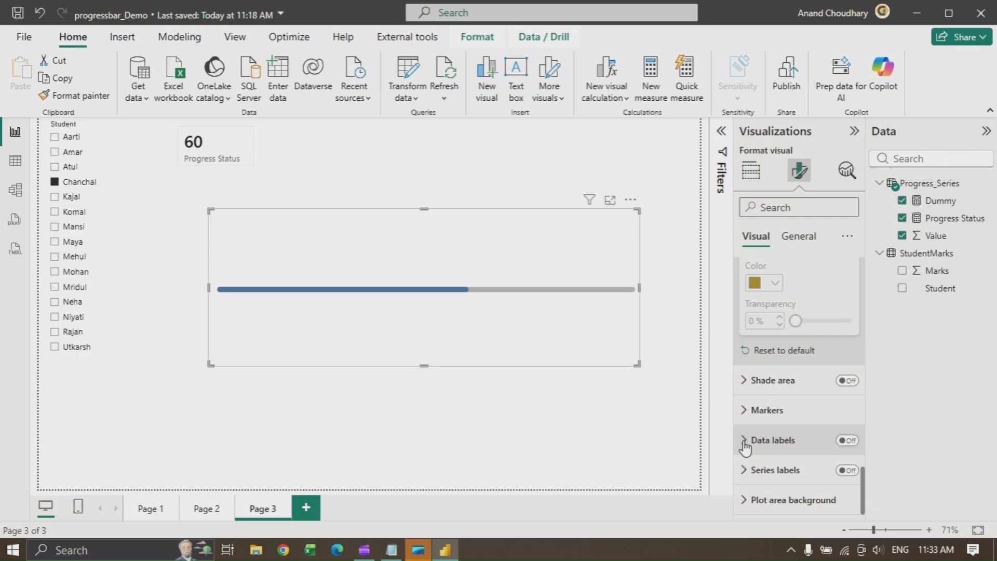
pyautogui.click(847, 441)
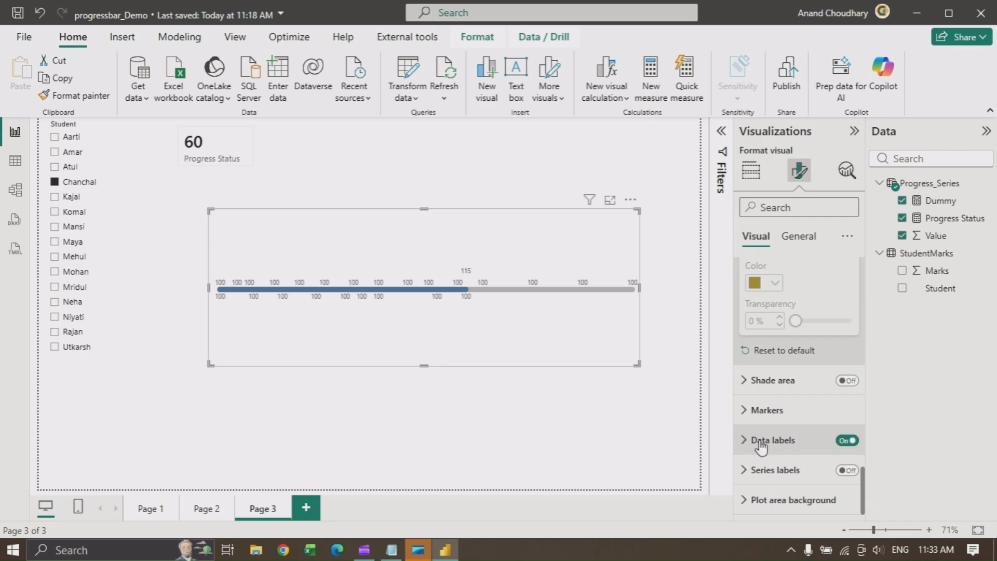
# Examine the line chart's data label options, including position and value settings
pyautogui.click(747, 445)
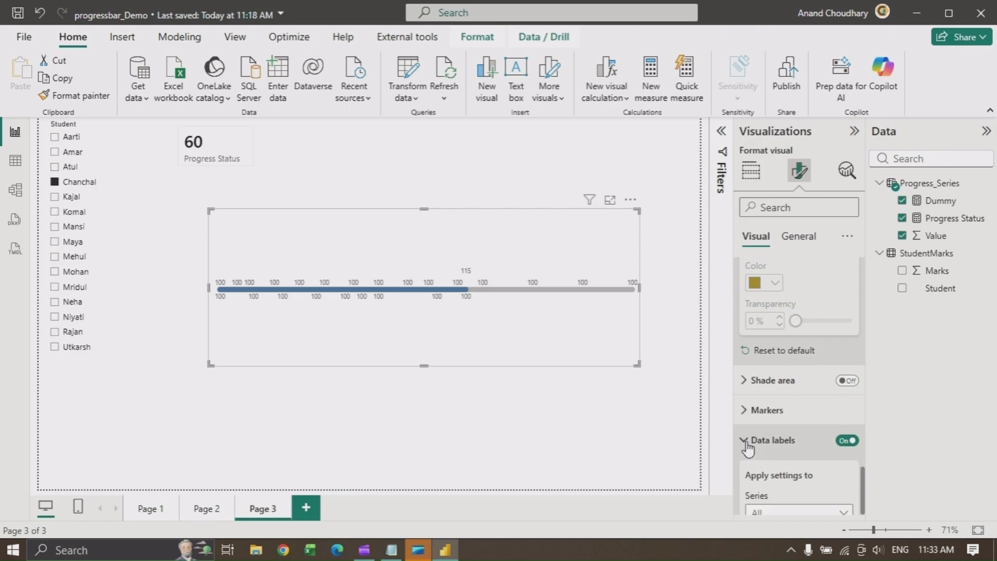
pyautogui.moveTo(861, 429); pyautogui.dragTo(864, 461)
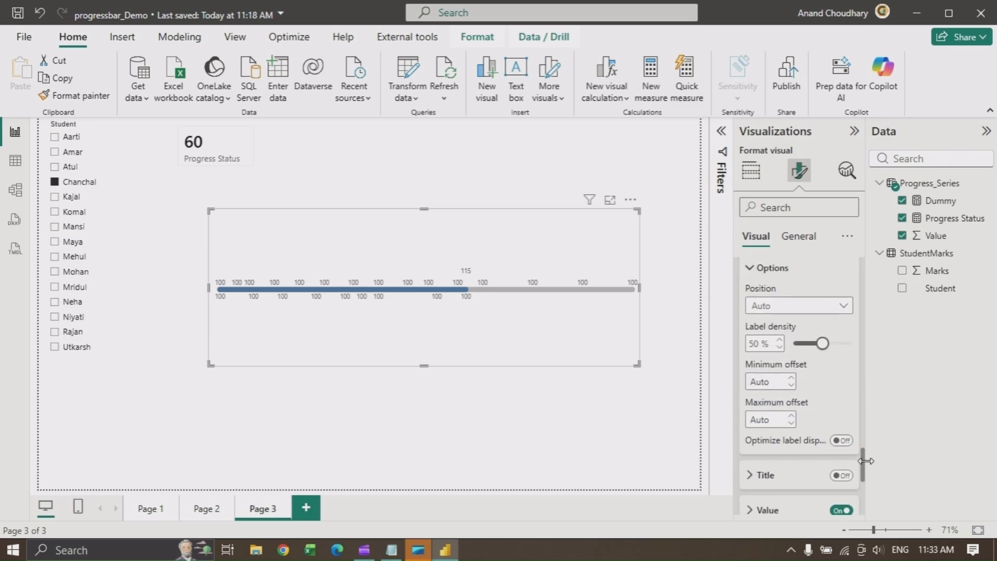
pyautogui.click(826, 311)
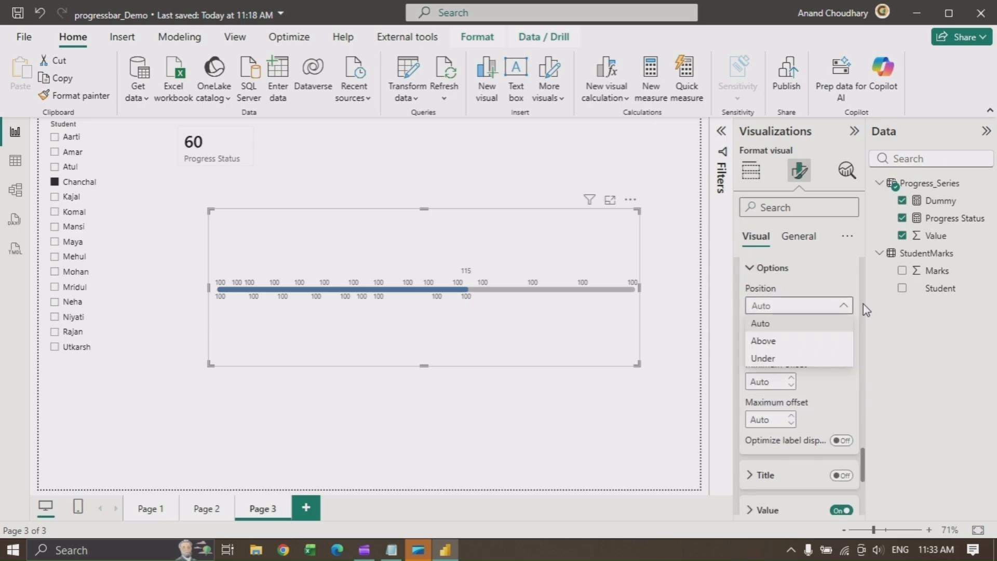
pyautogui.click(858, 478)
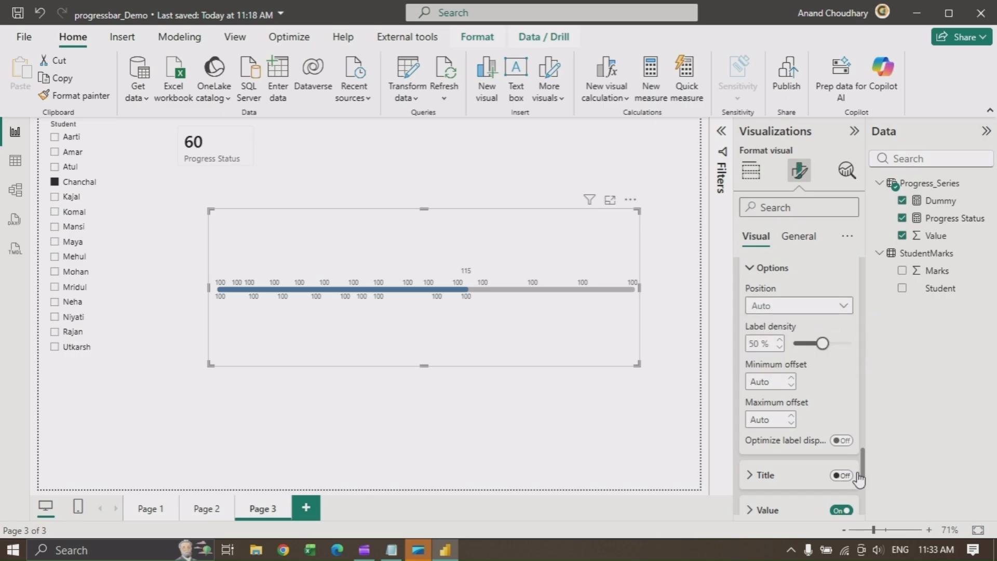
pyautogui.scroll(-3, 863, 473)
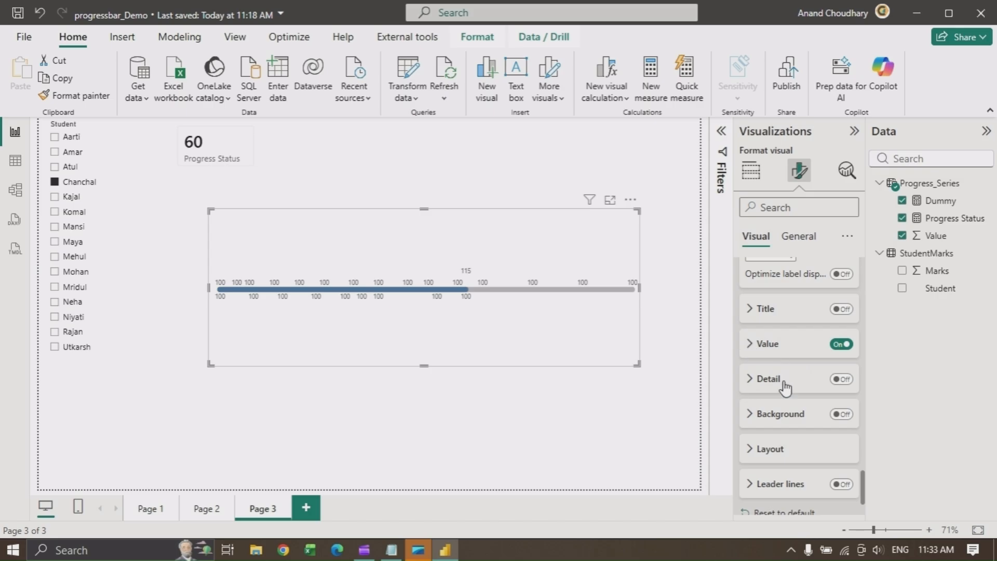
pyautogui.click(769, 343)
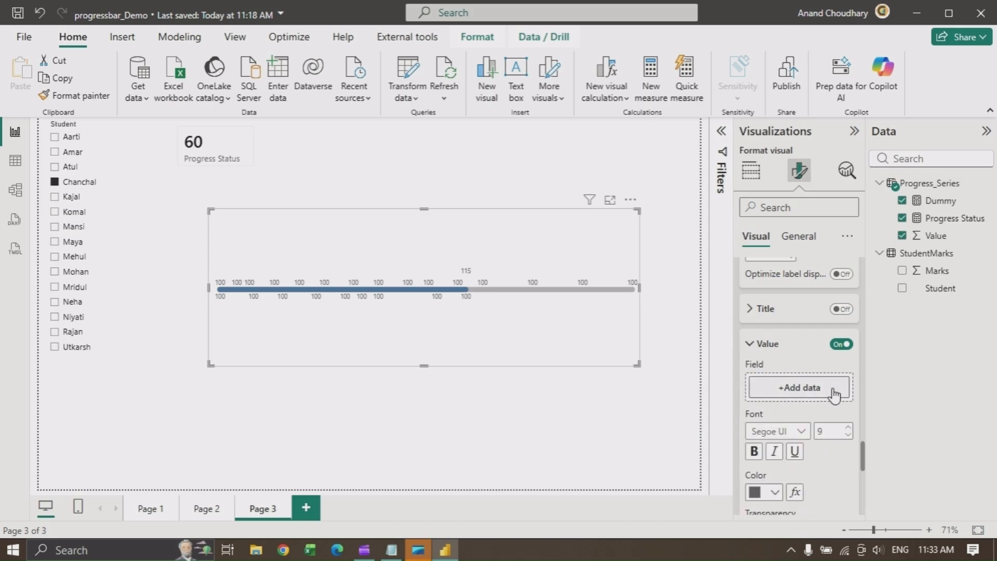
pyautogui.scroll(4, 861, 421)
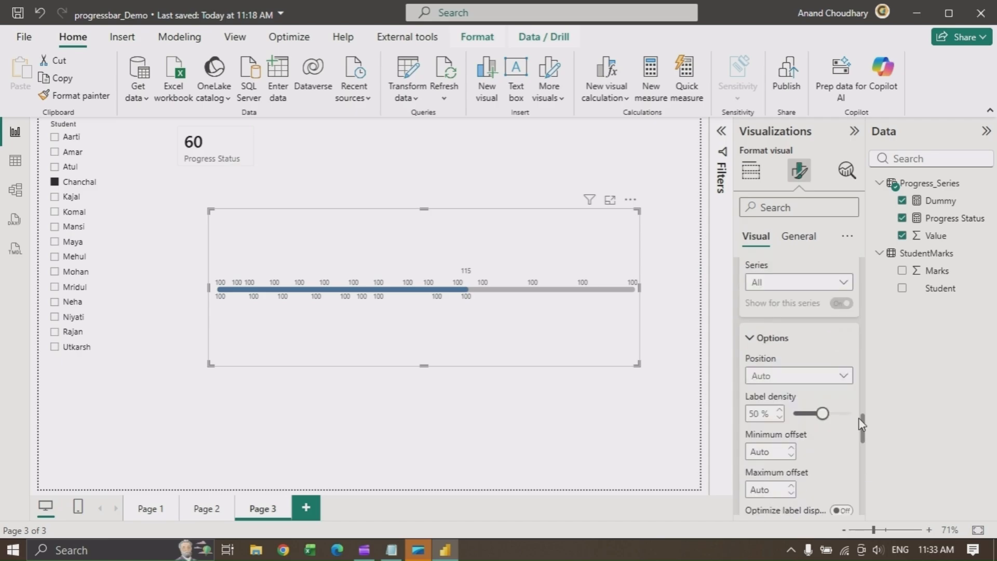
pyautogui.scroll(3, 860, 422)
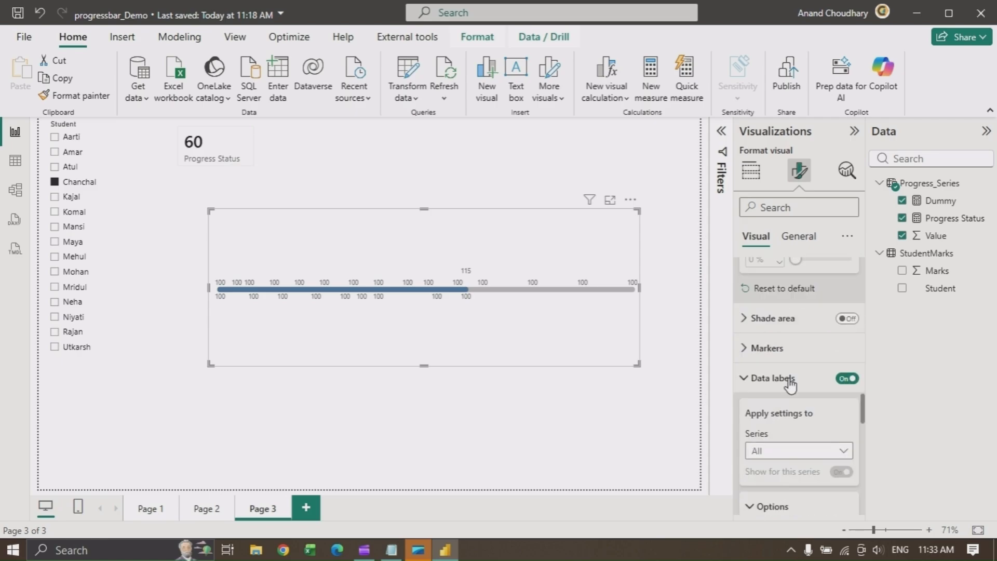
# Turn off data labels for the Dummy series
pyautogui.click(837, 453)
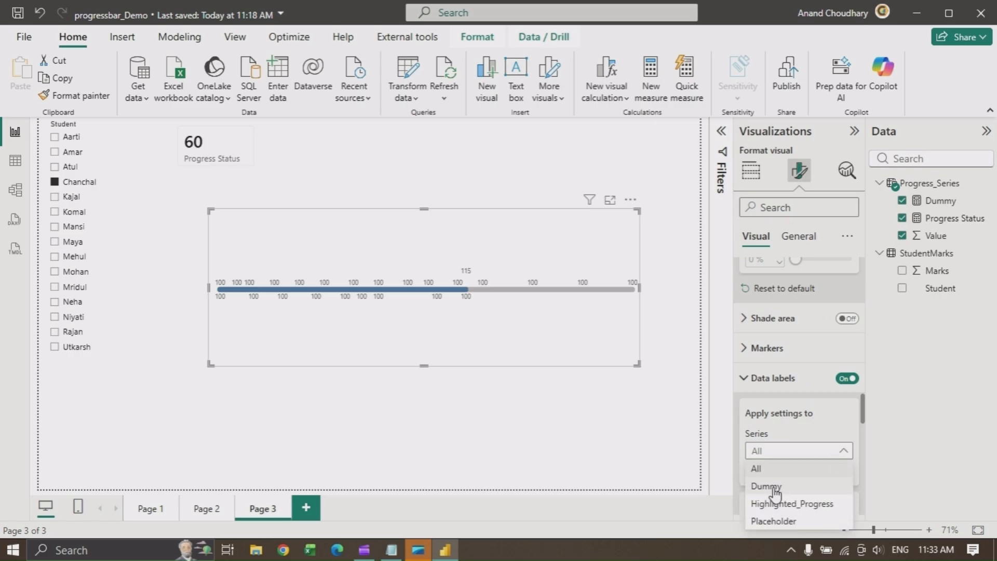
pyautogui.click(826, 451)
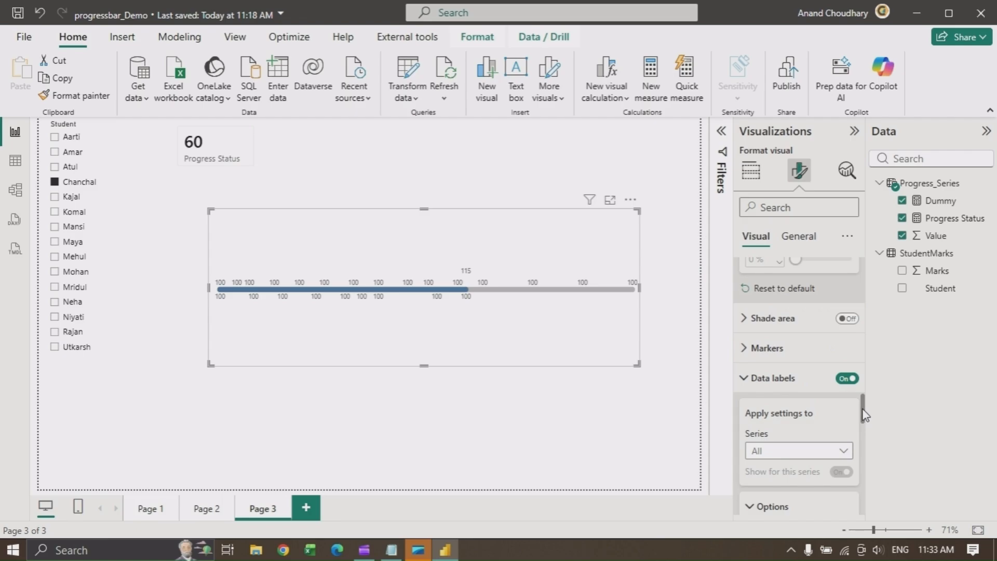
pyautogui.scroll(-3, 864, 430)
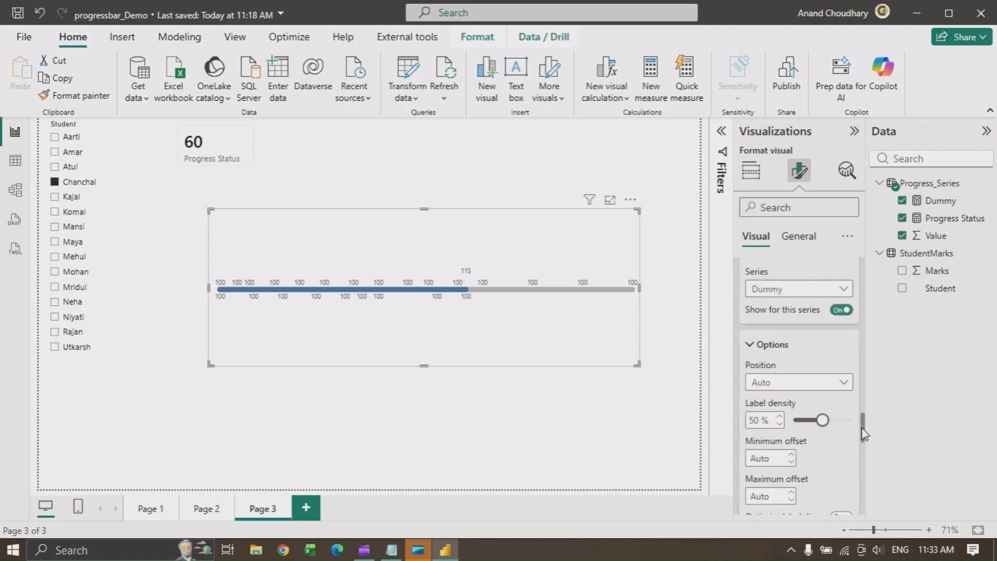
pyautogui.click(840, 310)
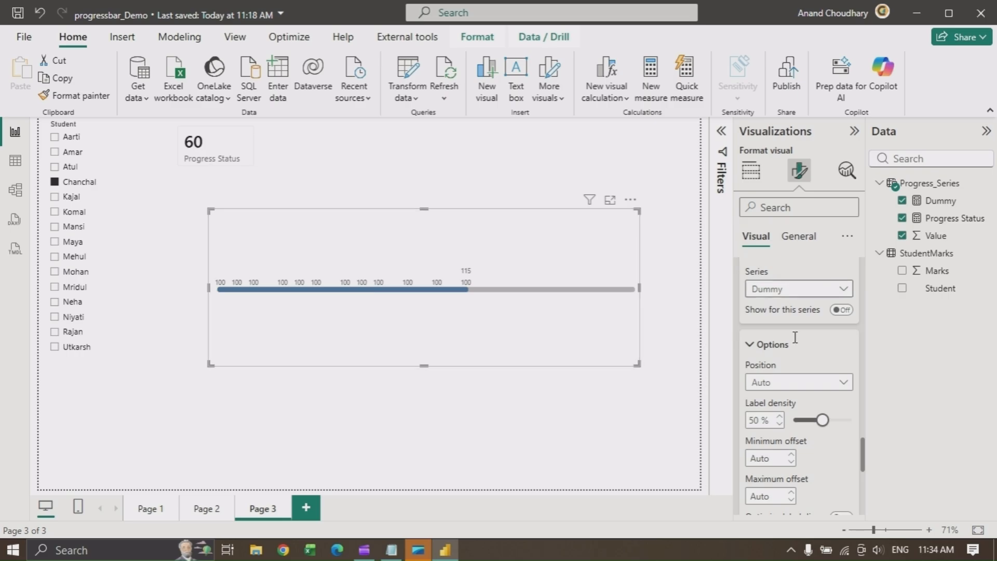
# Turn off data labels for the Highlighted_Progress series and pick the Placeholder series for label settings
pyautogui.click(836, 291)
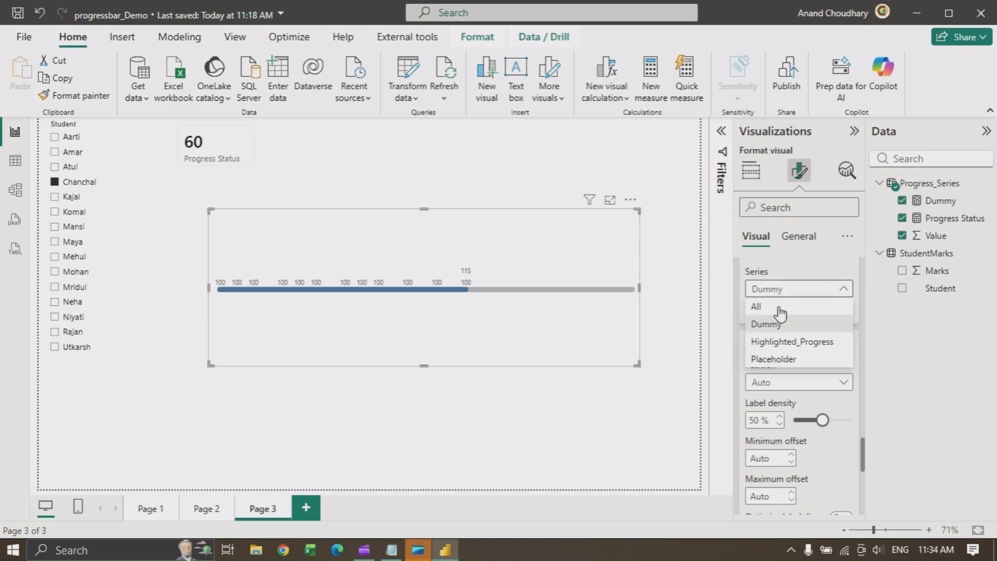
pyautogui.click(781, 346)
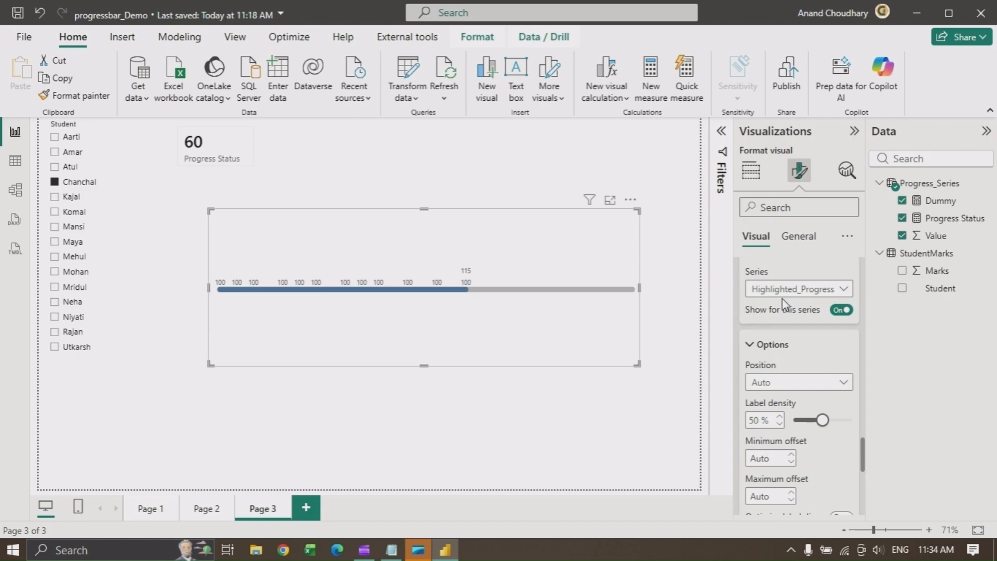
pyautogui.click(841, 310)
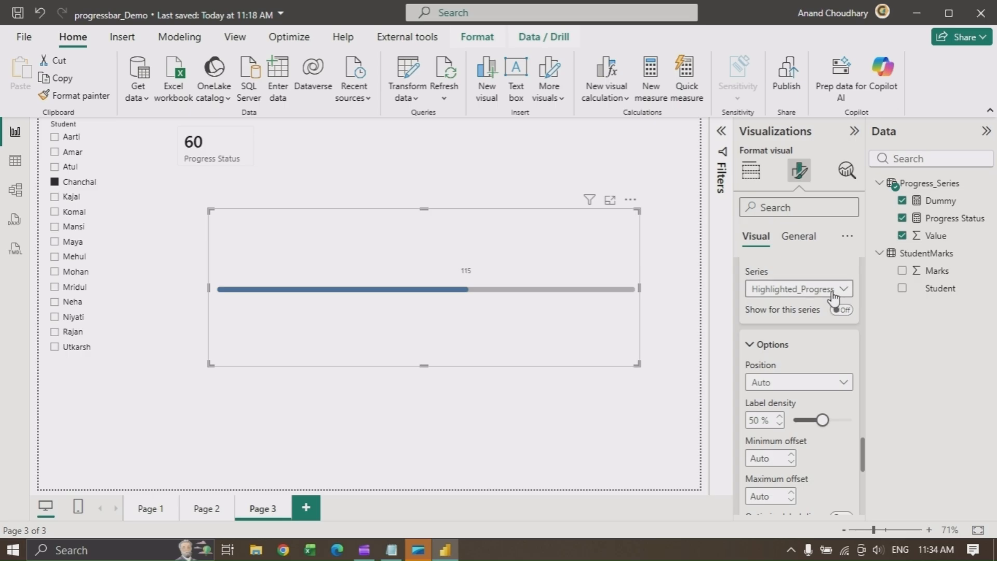
pyautogui.click(833, 291)
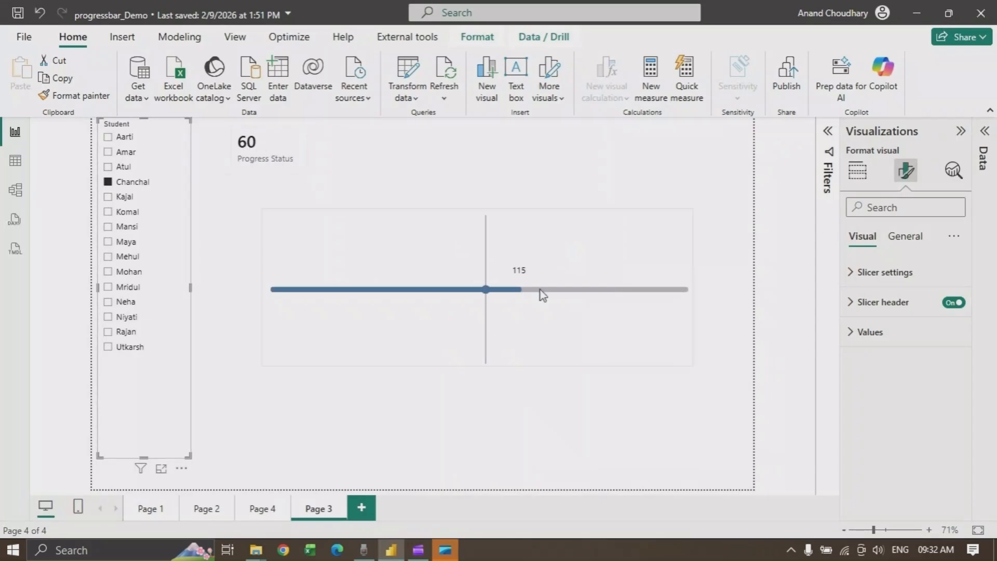
# Select Kajal in the student slicer and reselect the line chart
pyautogui.click(108, 199)
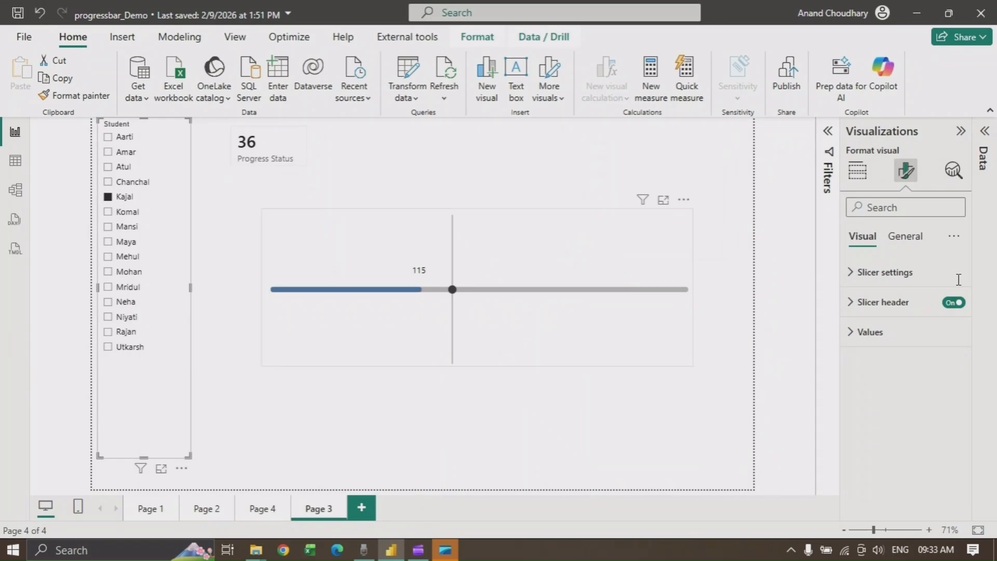
pyautogui.click(572, 299)
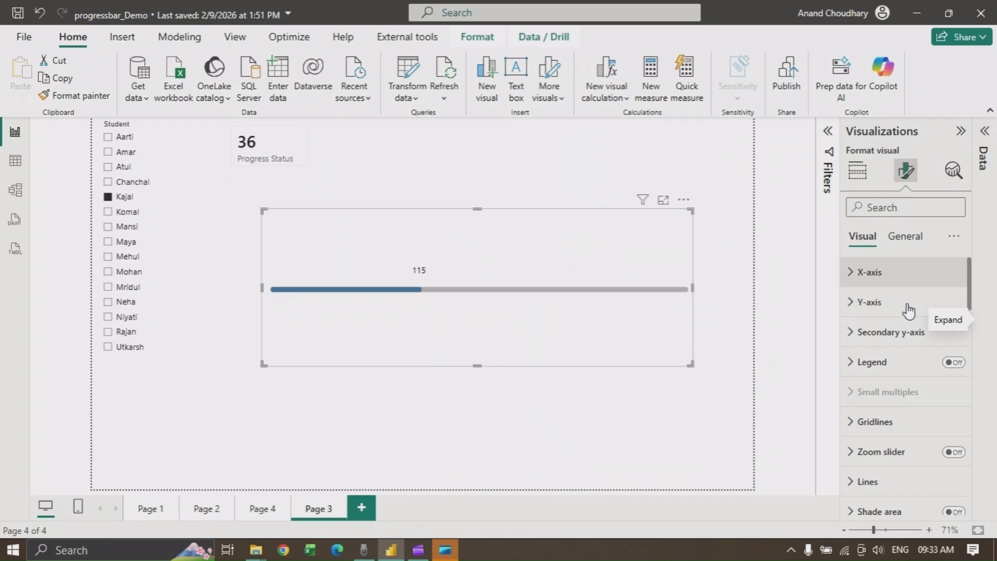
# Set the data label value field for the Placeholder series to the Progress Status measure
pyautogui.scroll(-5, 855, 436)
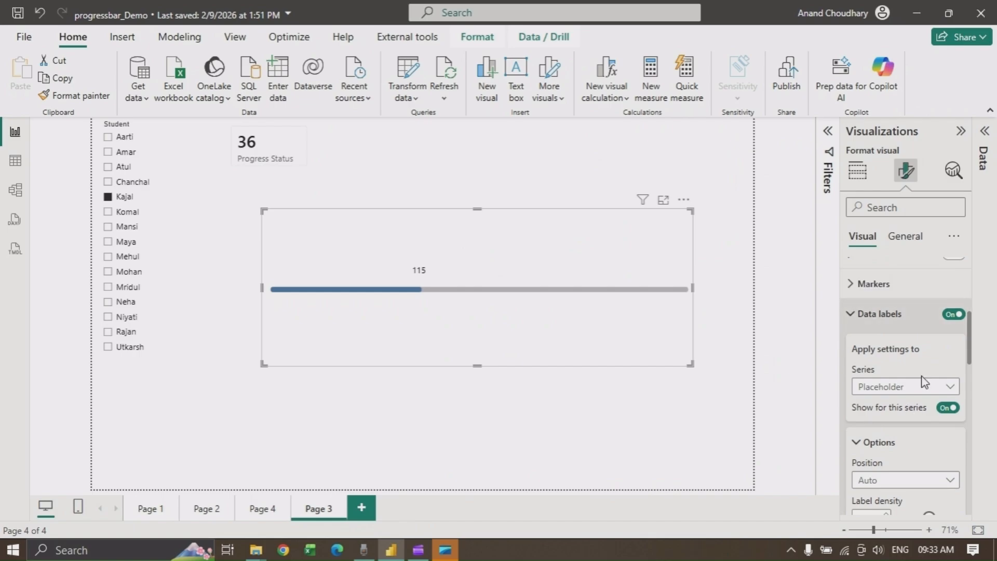
pyautogui.click(950, 387)
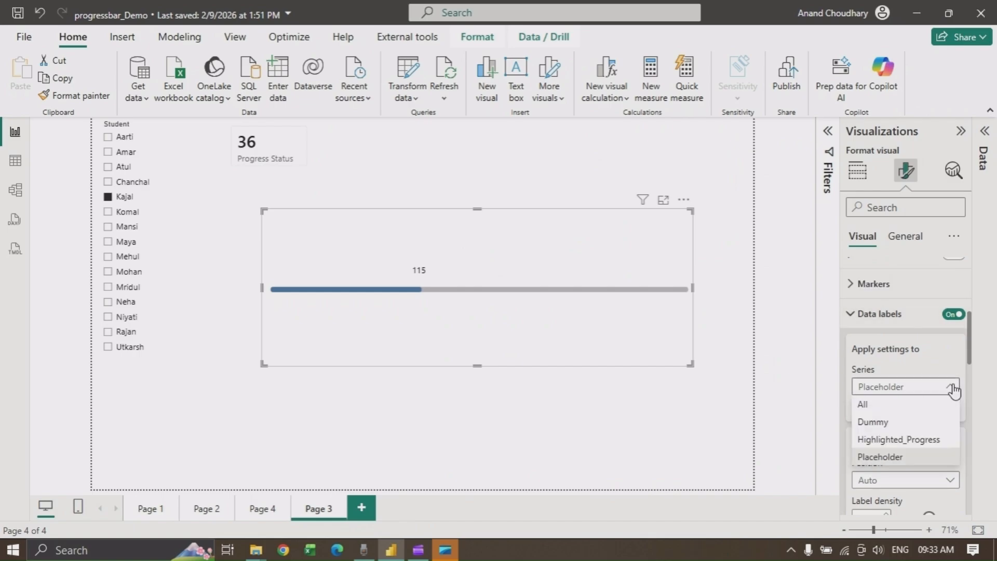
pyautogui.click(892, 458)
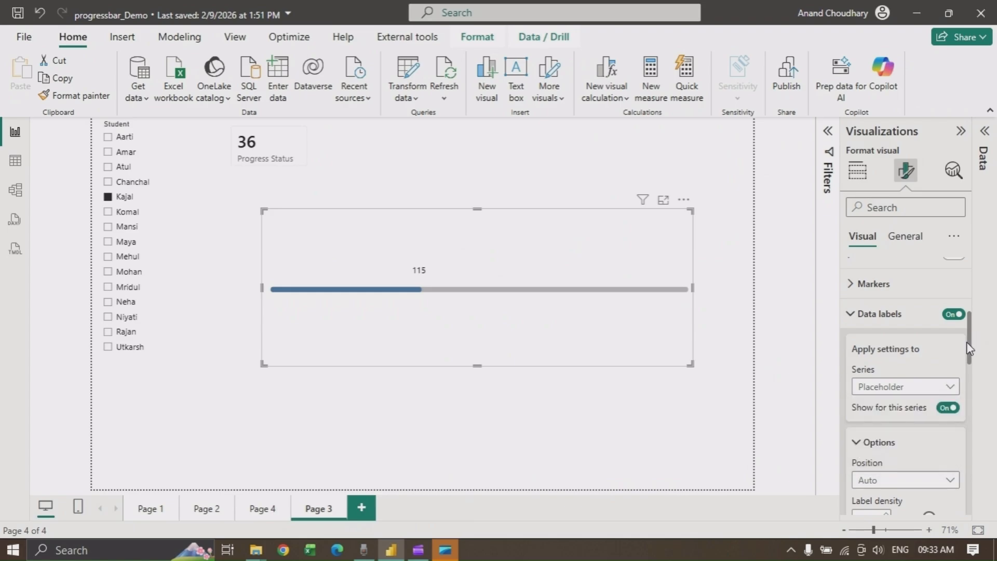
pyautogui.moveTo(970, 348); pyautogui.dragTo(973, 415)
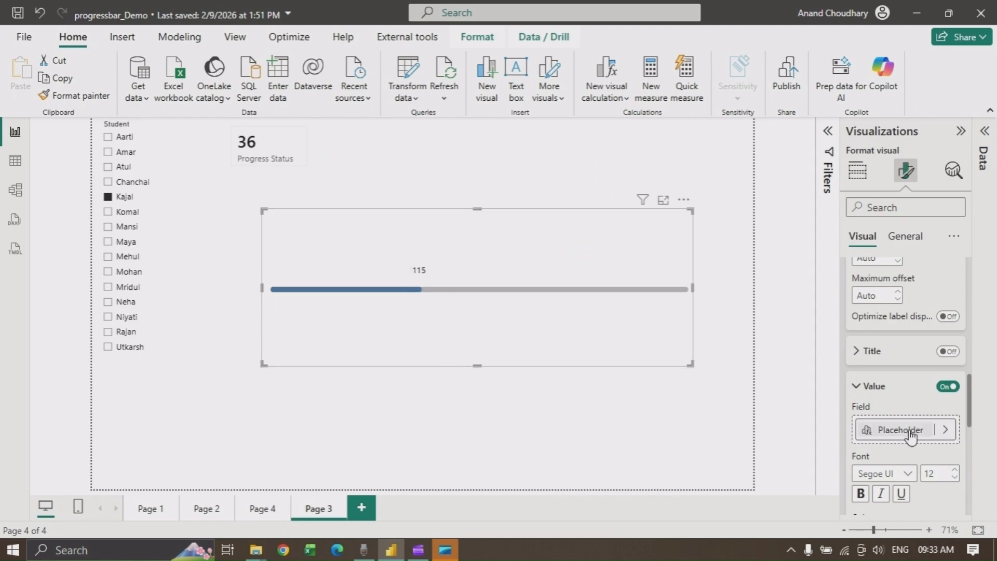
pyautogui.click(944, 432)
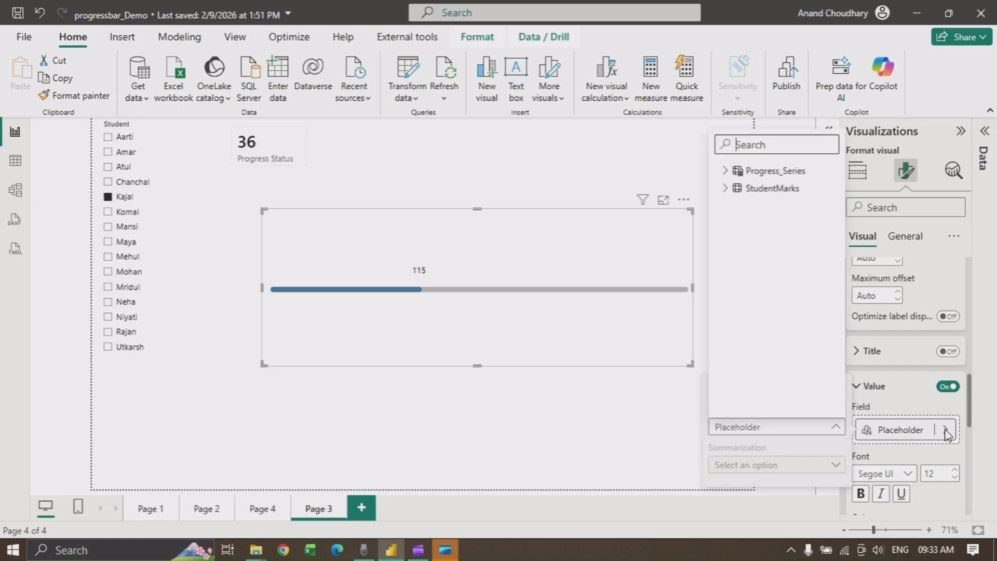
pyautogui.click(723, 172)
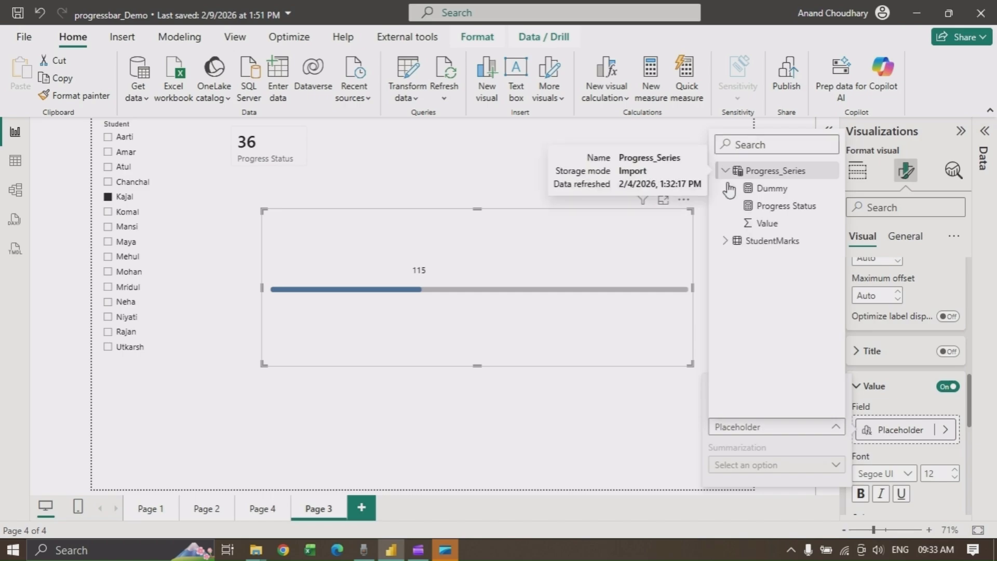
pyautogui.click(787, 206)
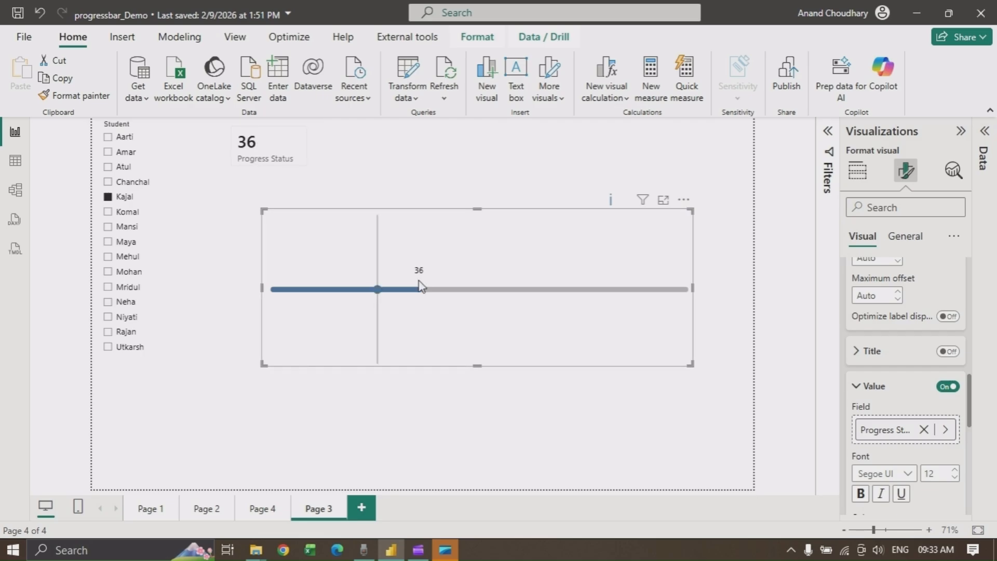
# Select Chanchal in the student slicer and reselect the line chart
pyautogui.click(108, 183)
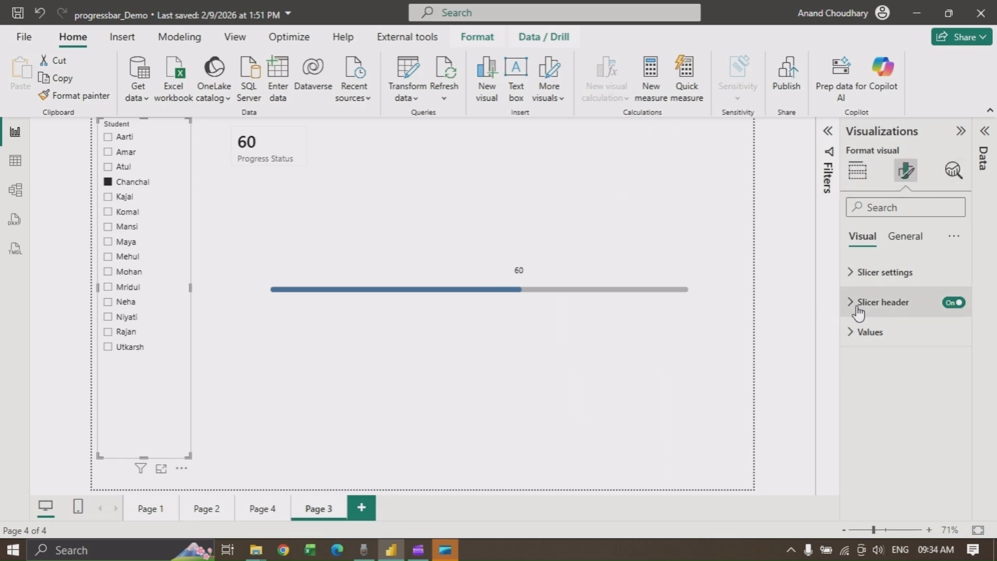
pyautogui.click(544, 328)
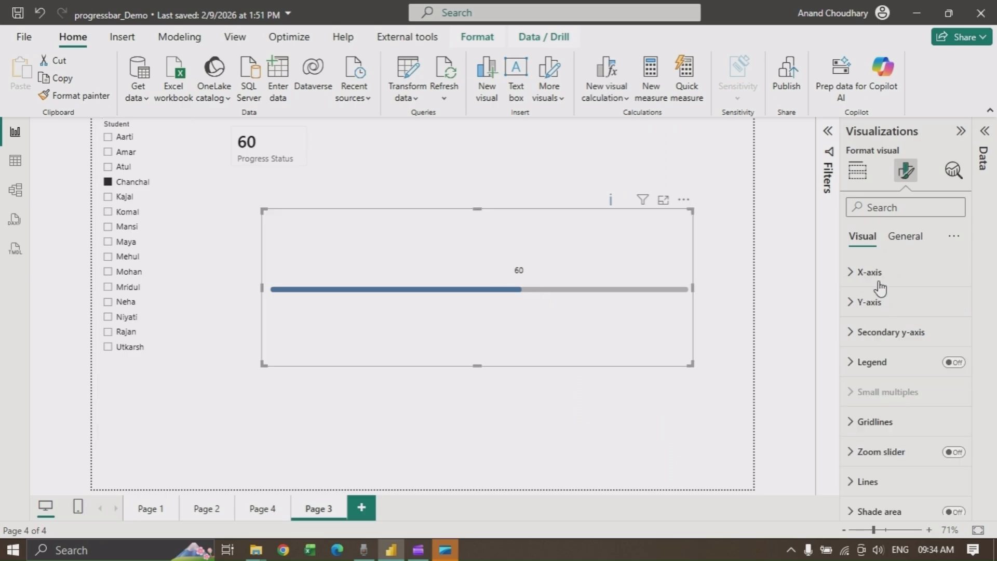
# Turn on the background for the chart's data labels
pyautogui.moveTo(968, 279); pyautogui.dragTo(962, 488)
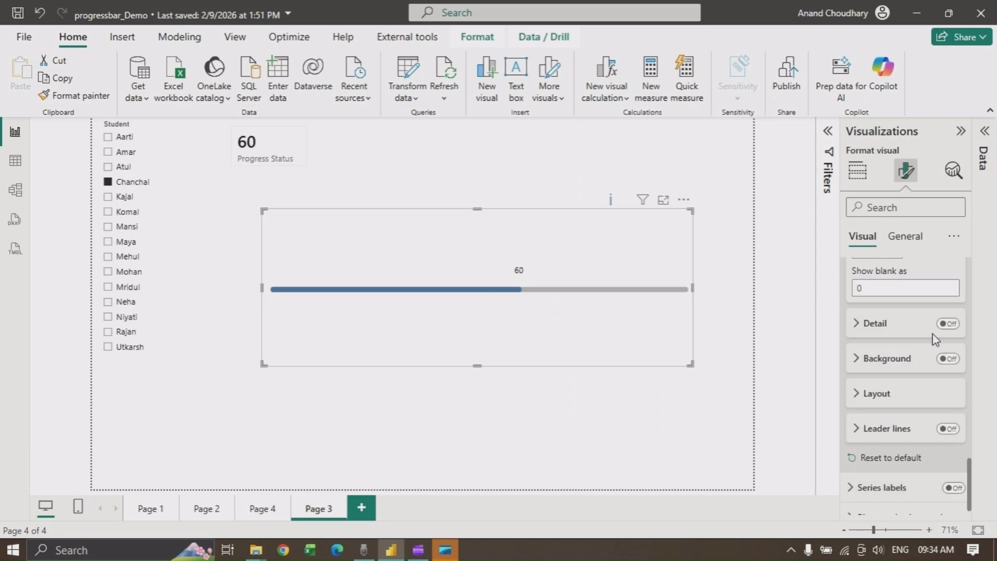
pyautogui.click(880, 361)
# Set the data label value font color to white
pyautogui.moveTo(970, 480); pyautogui.dragTo(972, 422)
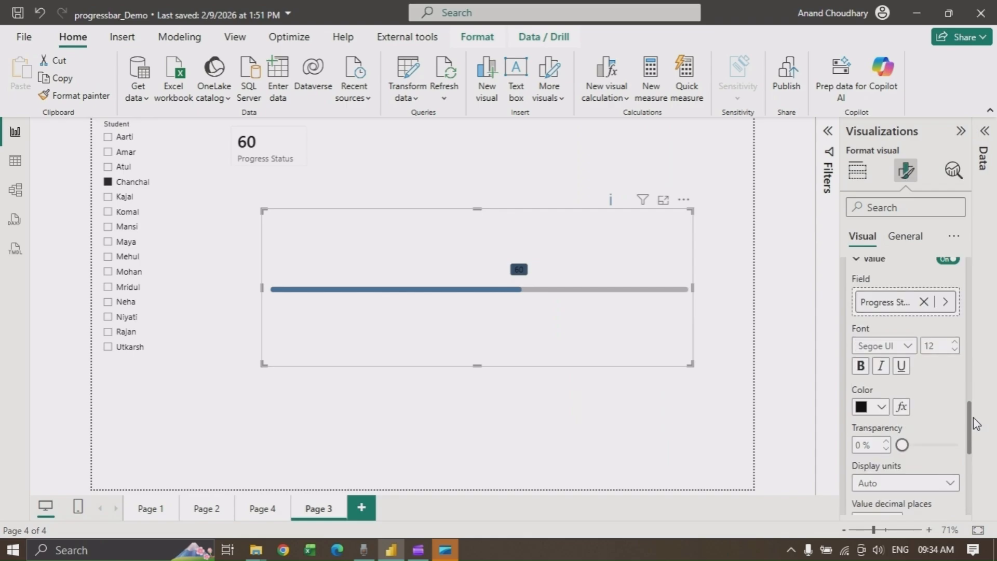
pyautogui.click(882, 409)
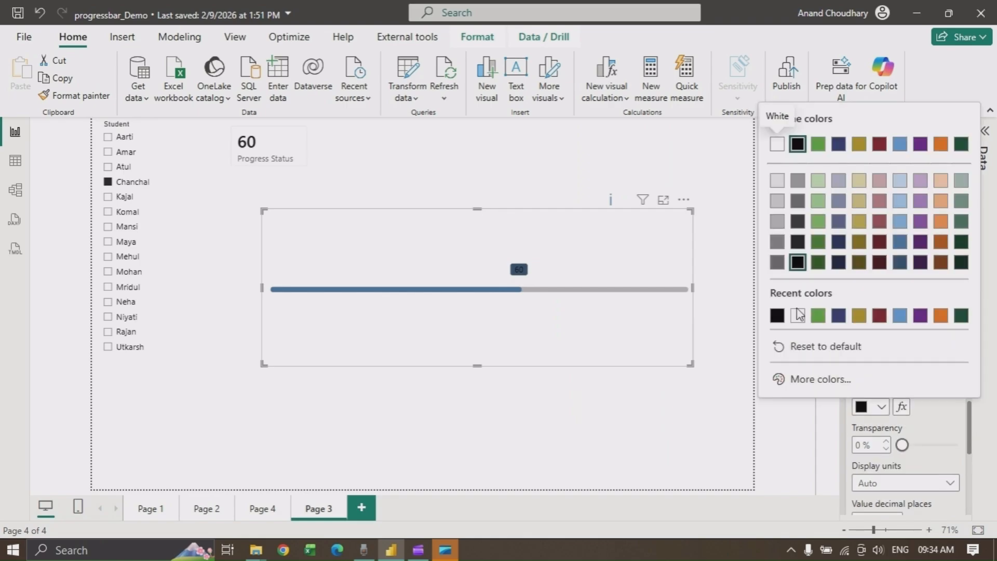
pyautogui.click(798, 316)
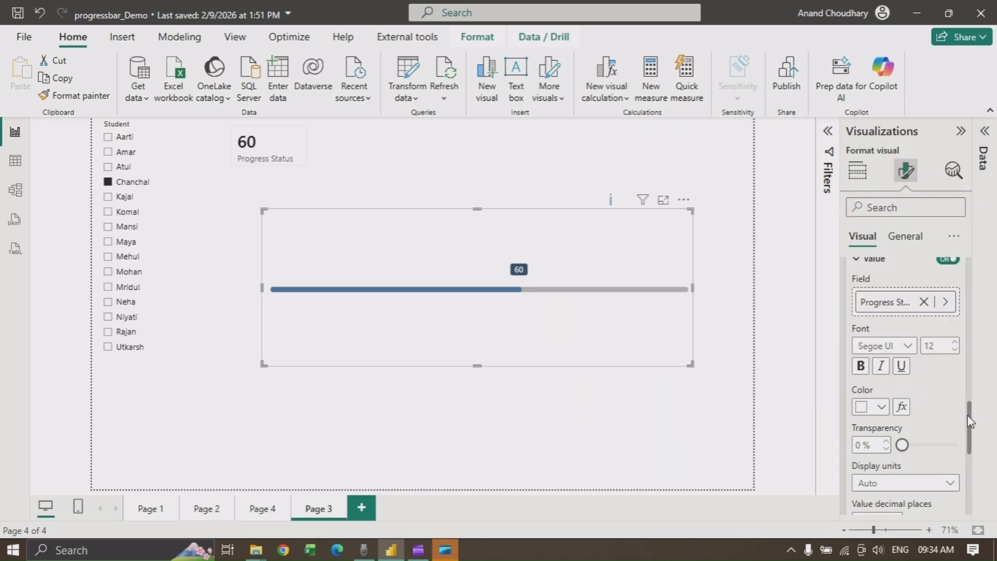
# Review the data label background color settings and open the Analytics pane for the line chart
pyautogui.moveTo(967, 416); pyautogui.dragTo(975, 477)
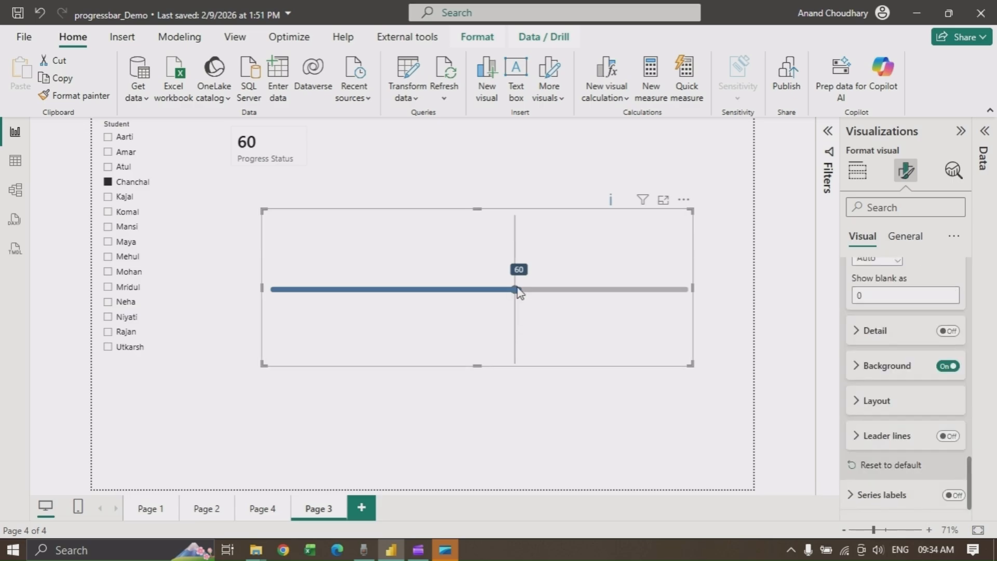
pyautogui.click(859, 370)
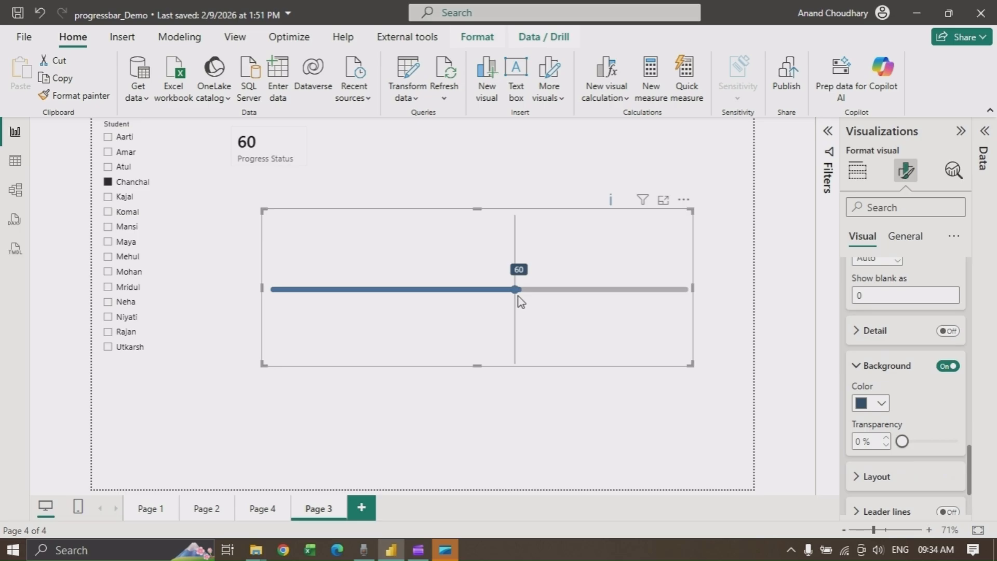
pyautogui.moveTo(530, 292)
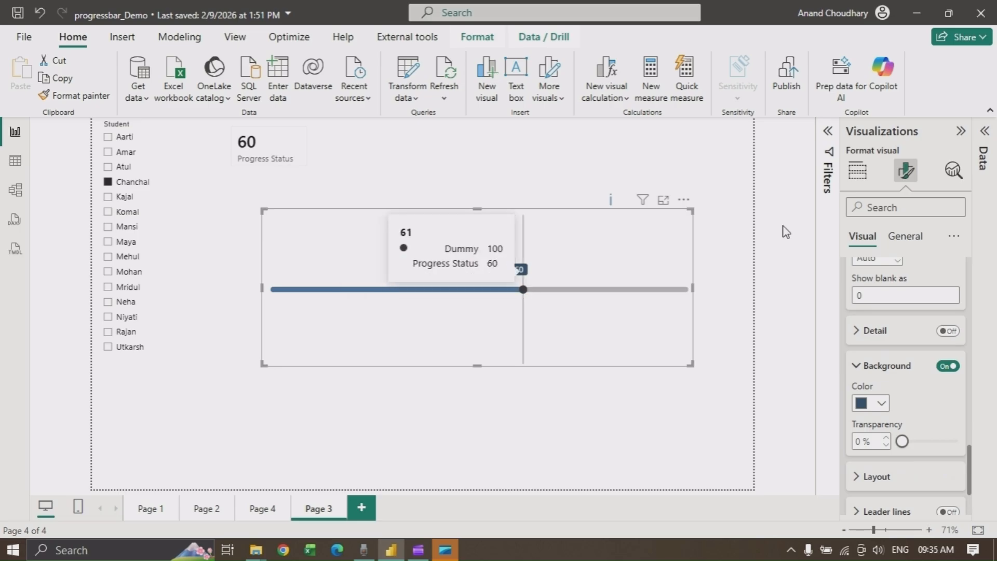
pyautogui.click(955, 172)
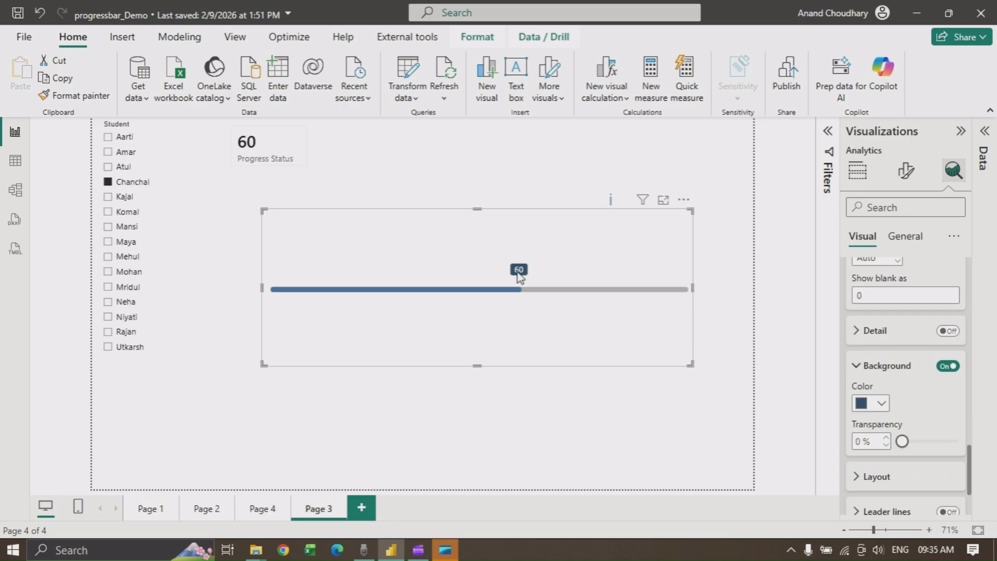
# Apply the line chart's error bar settings to the Placeholder series
pyautogui.scroll(-5, 940, 420)
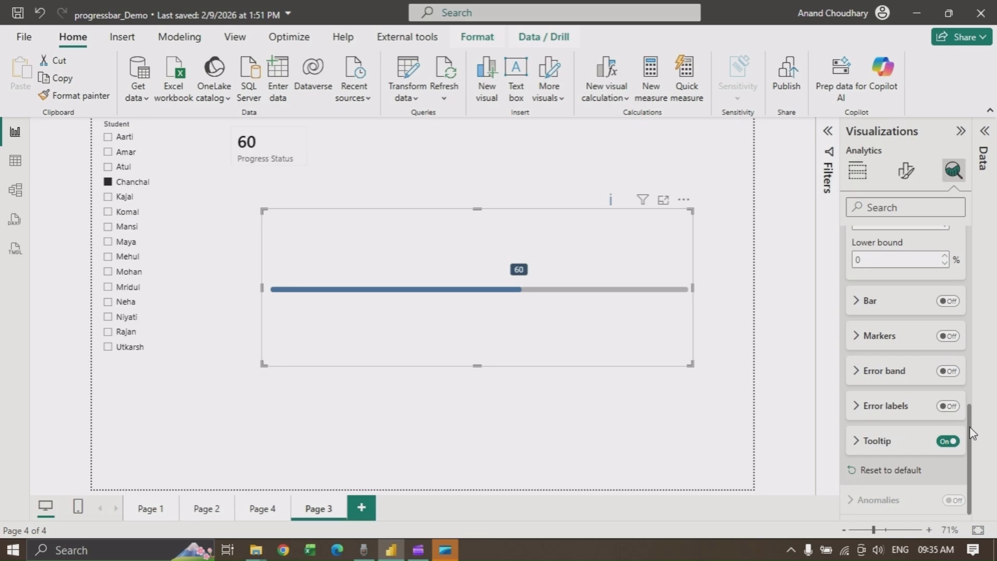
pyautogui.moveTo(970, 427); pyautogui.dragTo(969, 336)
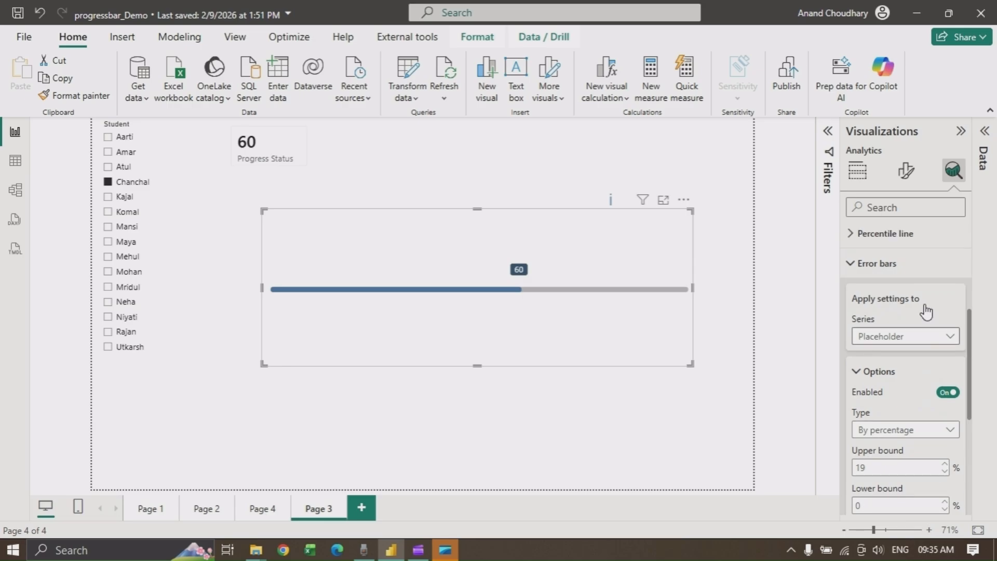
pyautogui.click(949, 337)
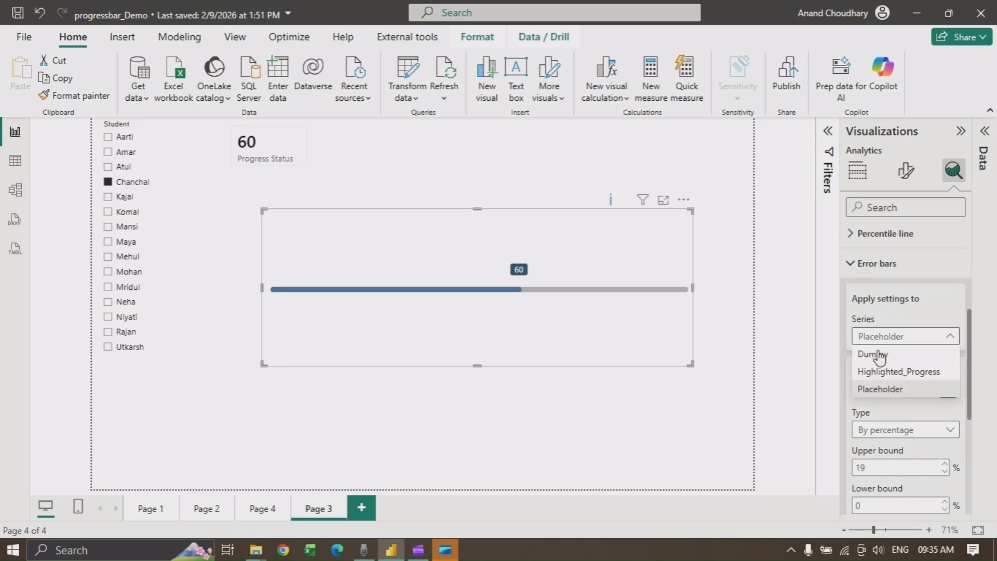
pyautogui.click(877, 390)
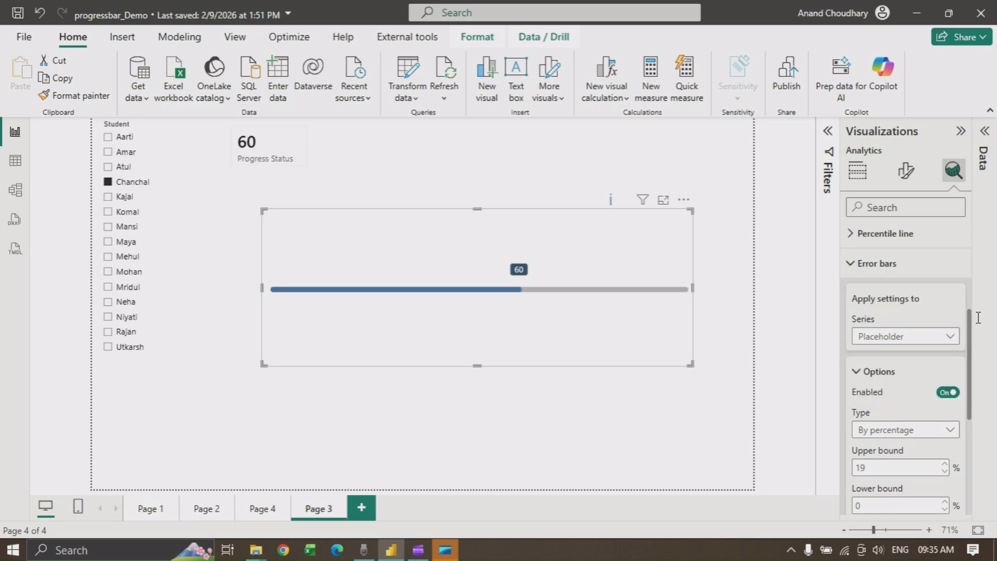
# Turn on the Bar display for the Placeholder error bars, keeping the By percentage type
pyautogui.scroll(-3, 970, 332)
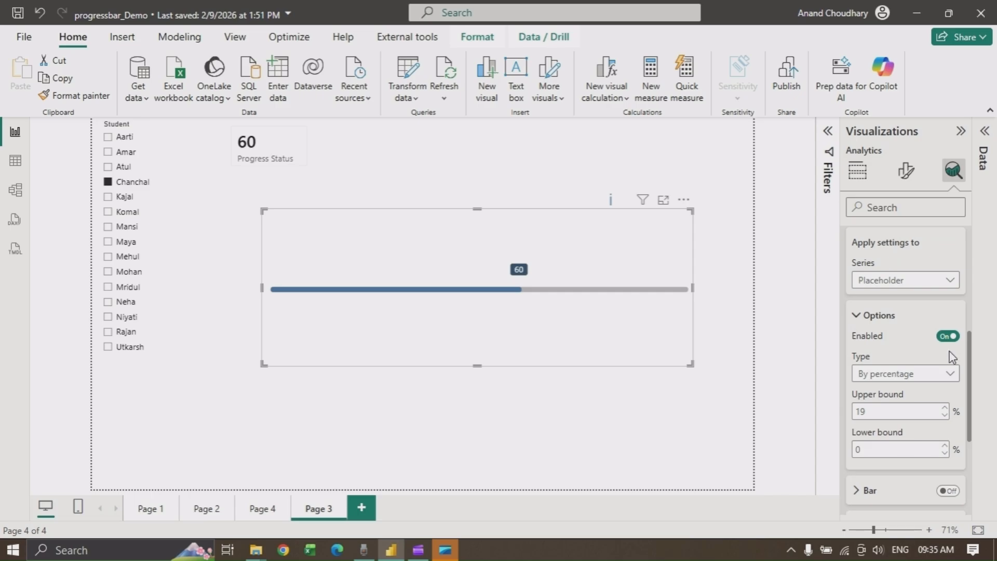
pyautogui.click(954, 379)
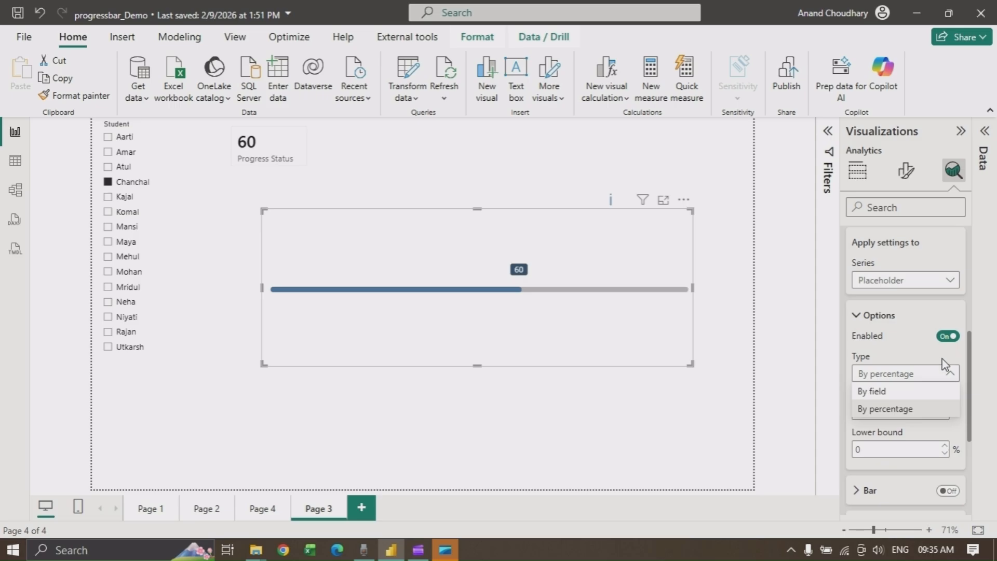
pyautogui.click(990, 352)
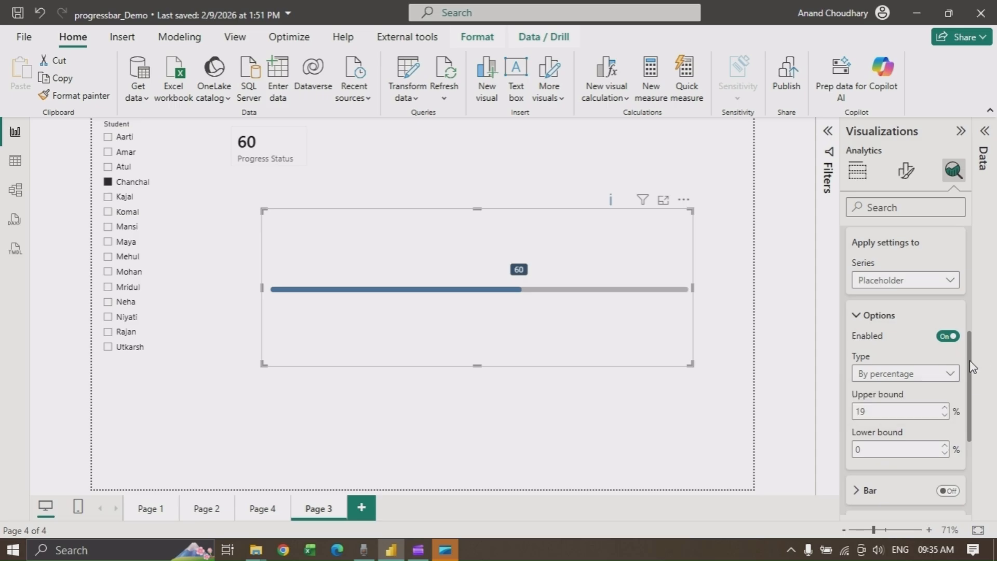
pyautogui.moveTo(969, 362); pyautogui.dragTo(974, 391)
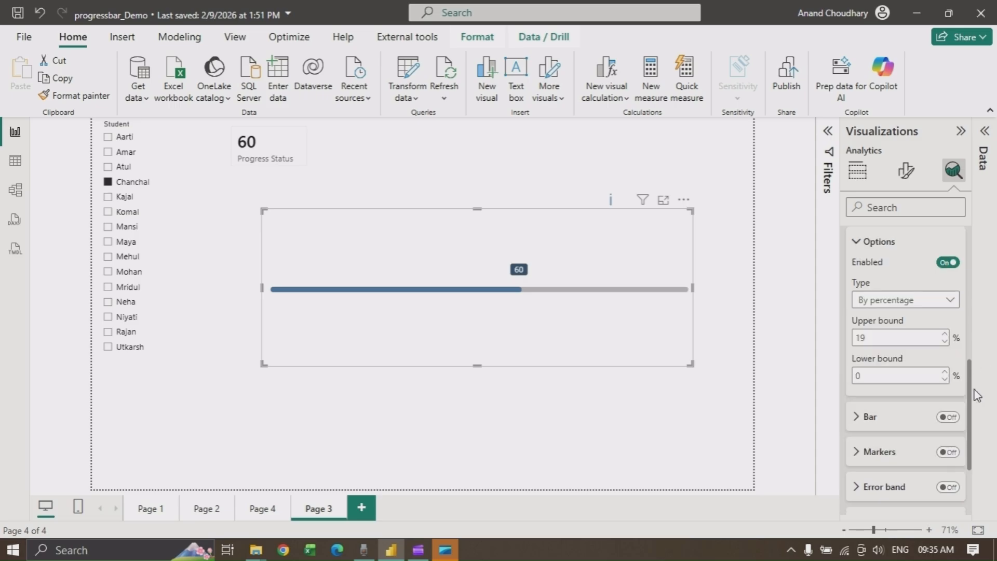
pyautogui.doubleClick(867, 336)
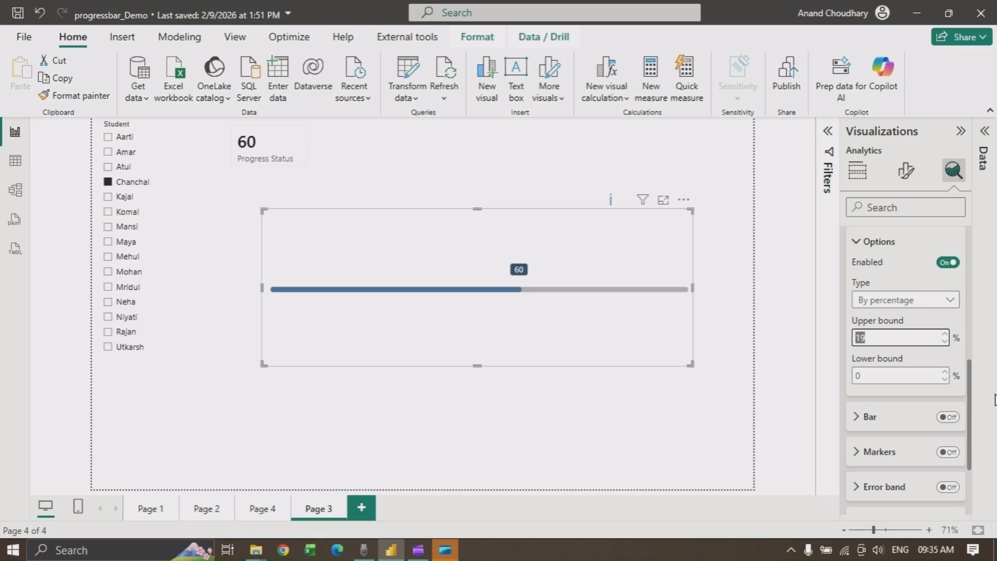
pyautogui.click(949, 419)
pyautogui.click(949, 418)
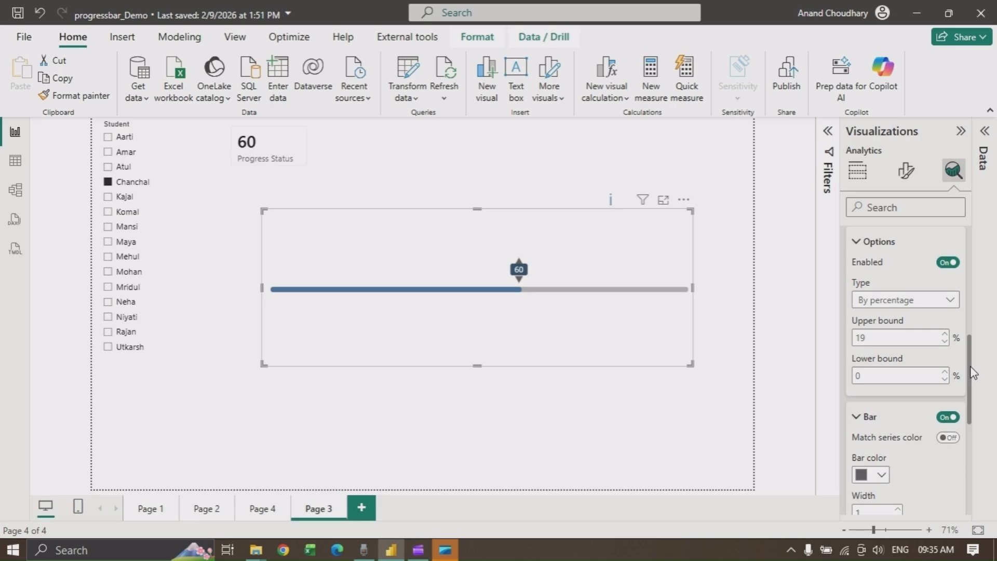
# Expand the error bar Markers settings and open the marker shape choices
pyautogui.scroll(-4, 973, 372)
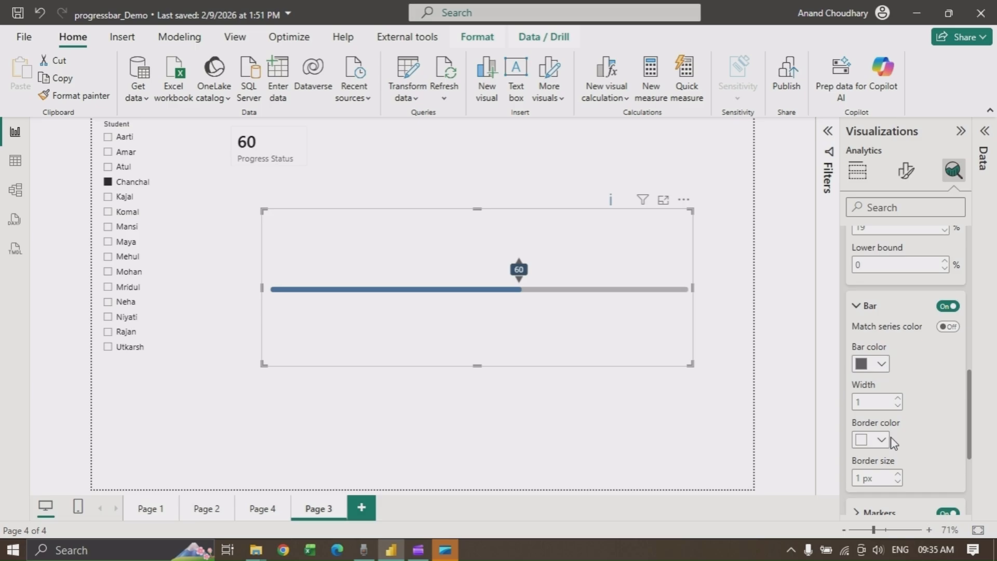
pyautogui.scroll(-4, 974, 441)
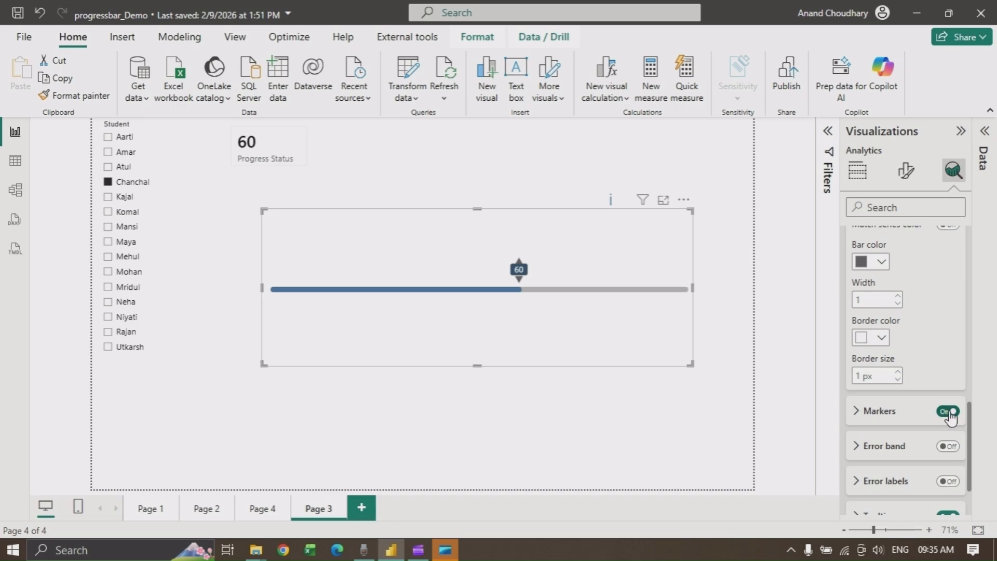
pyautogui.click(857, 411)
pyautogui.moveTo(968, 419); pyautogui.dragTo(970, 441)
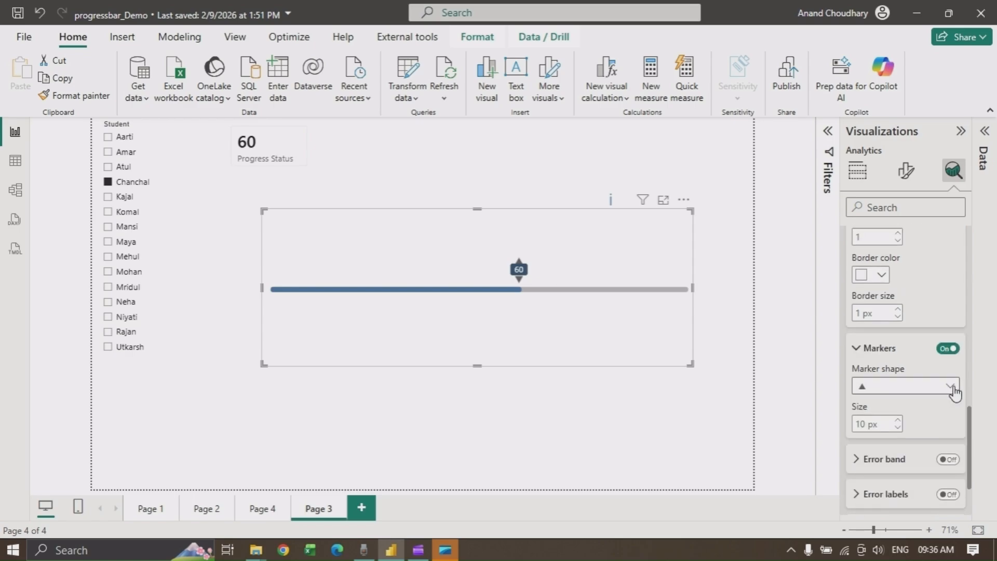
pyautogui.click(952, 387)
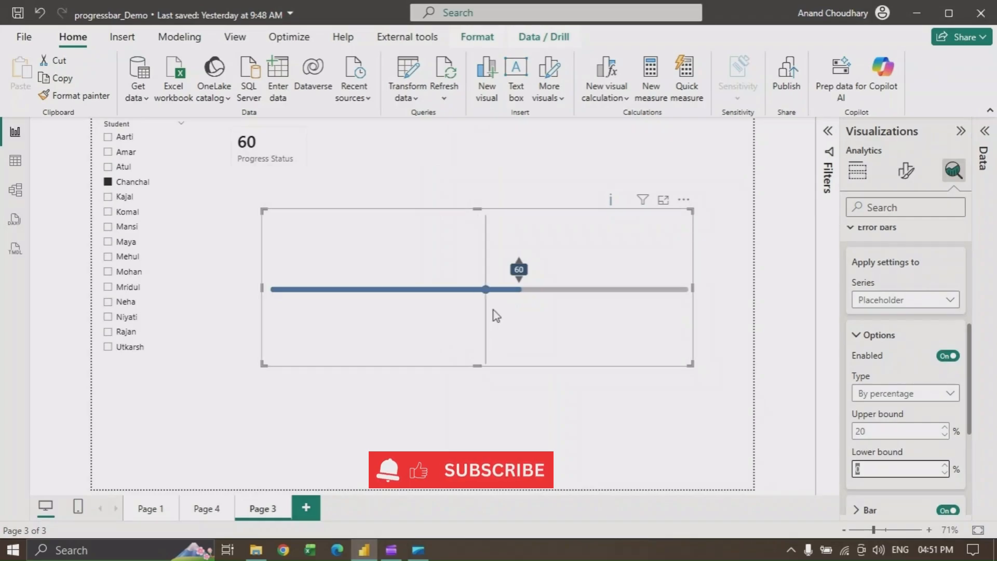
# Adjust the error bars' upper bound percentage using its spinner arrows
pyautogui.moveTo(499, 314)
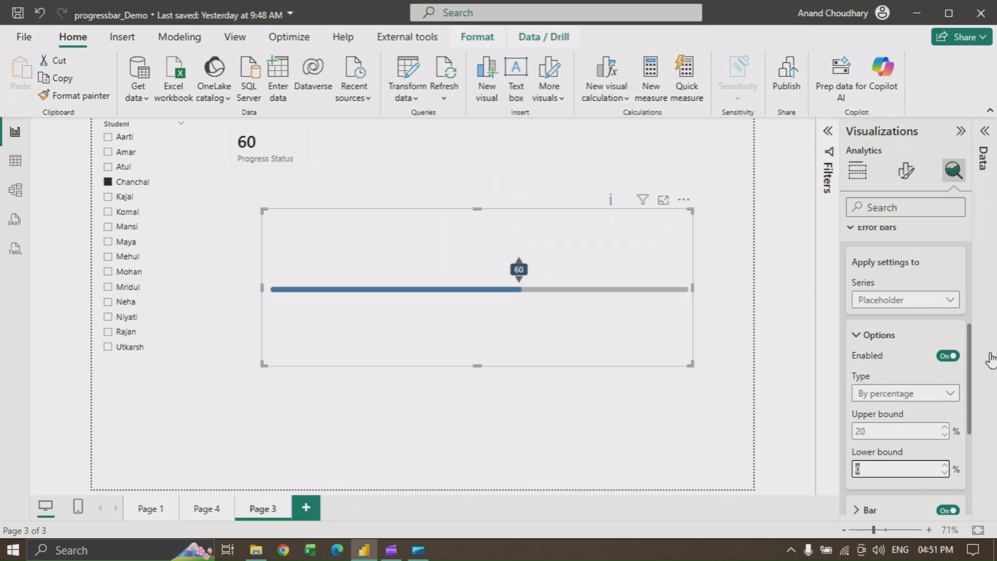
pyautogui.scroll(2, 971, 352)
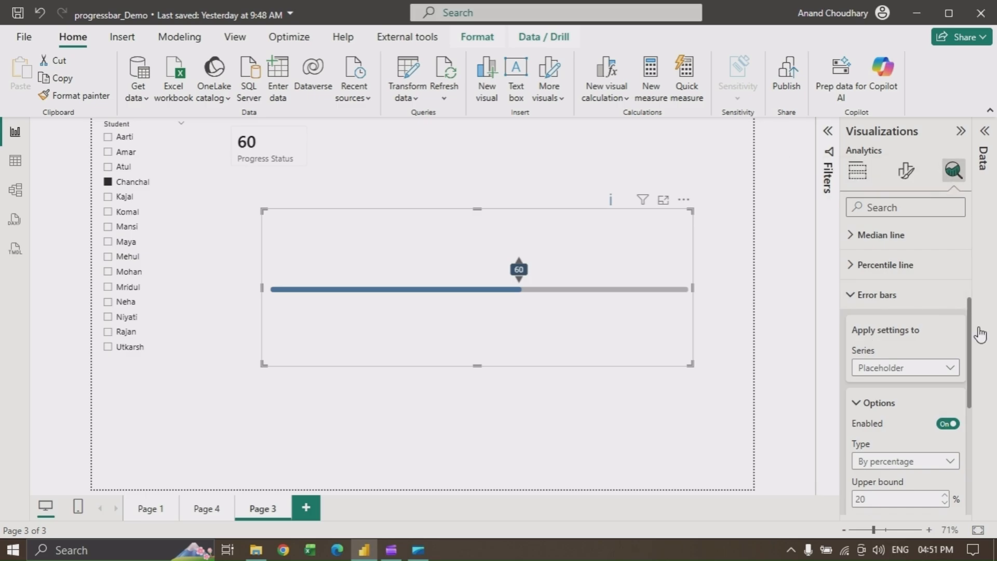
pyautogui.scroll(-1, 968, 336)
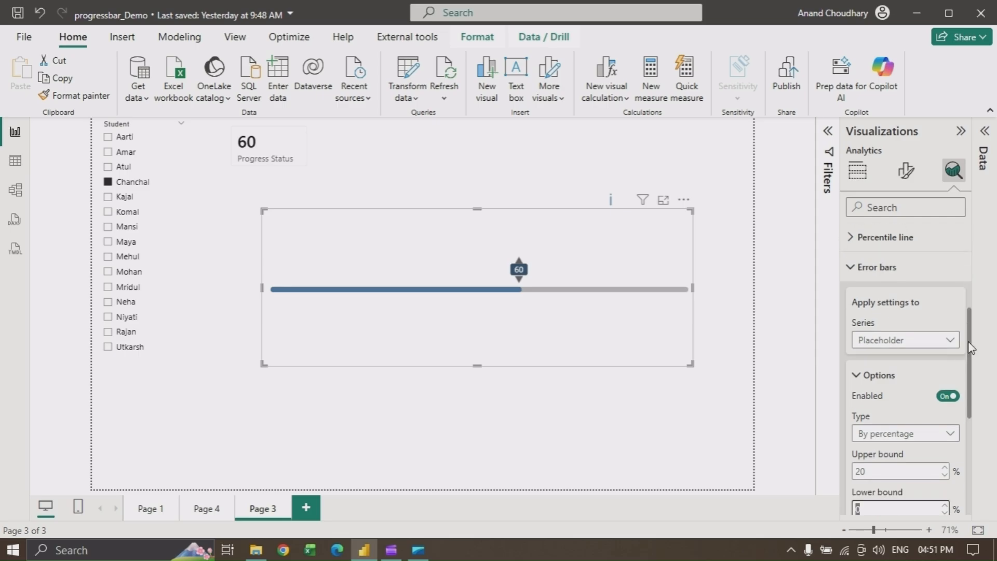
pyautogui.scroll(-1, 969, 357)
pyautogui.scroll(-2, 968, 358)
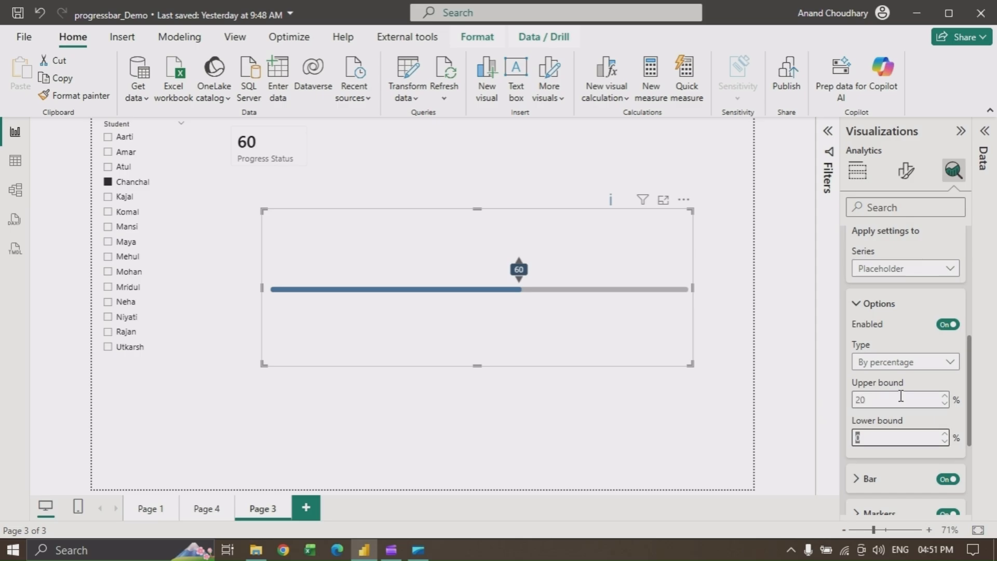
pyautogui.click(877, 401)
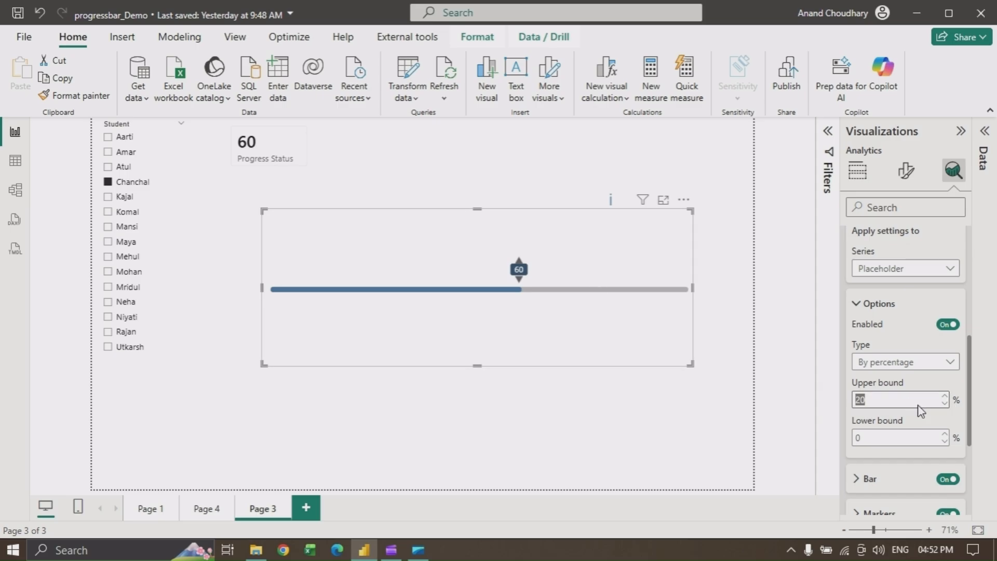
pyautogui.click(942, 404)
pyautogui.click(942, 404)
pyautogui.click(943, 404)
pyautogui.click(943, 404)
pyautogui.click(943, 404)
pyautogui.click(943, 404)
pyautogui.click(943, 404)
pyautogui.click(943, 404)
pyautogui.click(945, 396)
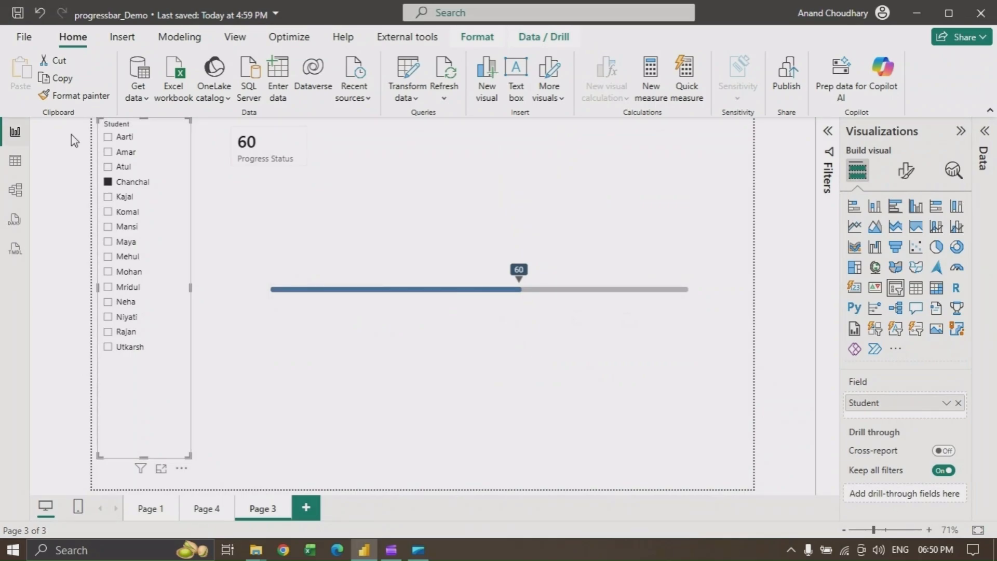
# Select Atul and then Amar in the student slicer to check the progress bar updates
pyautogui.click(108, 167)
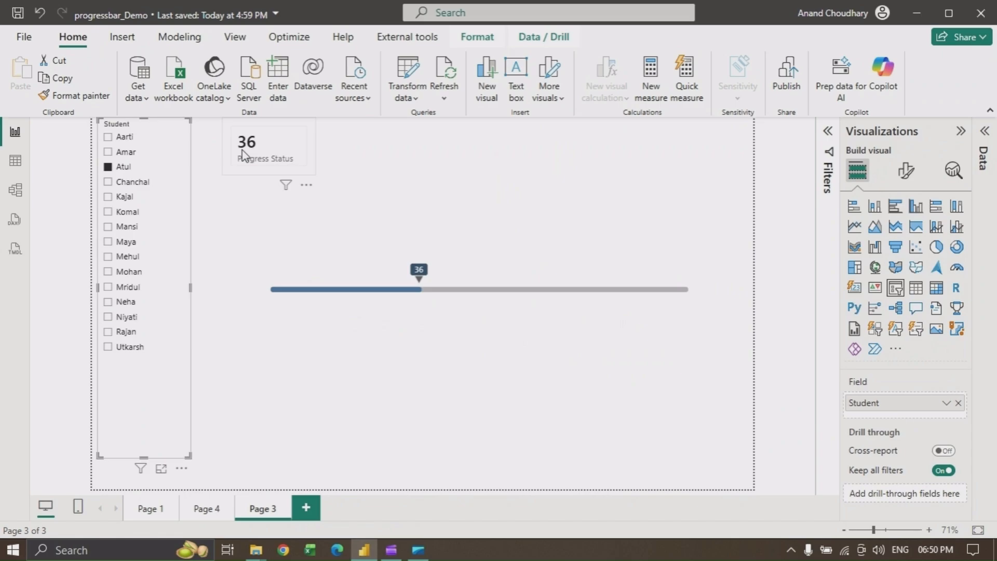
pyautogui.click(109, 153)
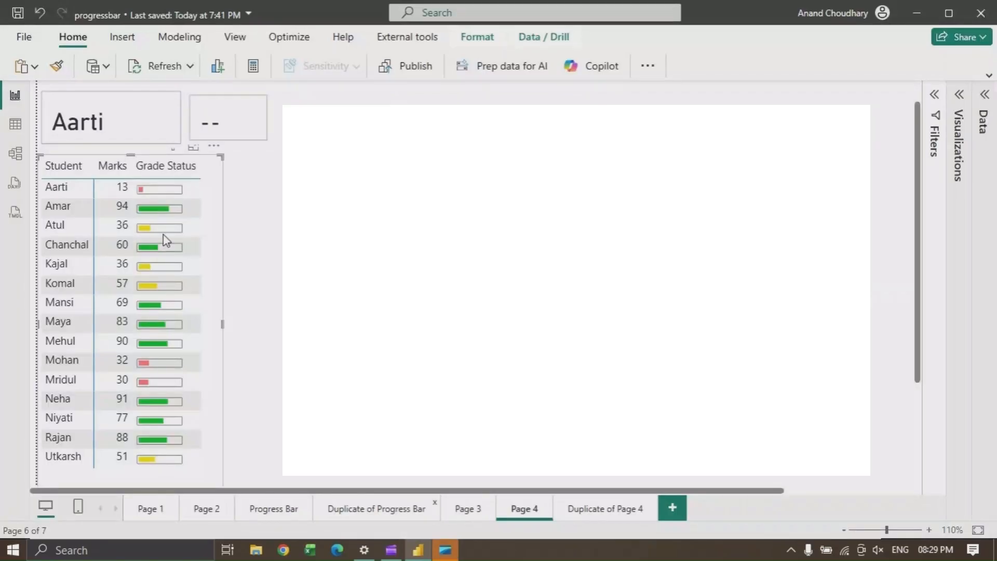
# Select students one by one in the marks table to preview the three progress bar styles
pyautogui.click(67, 207)
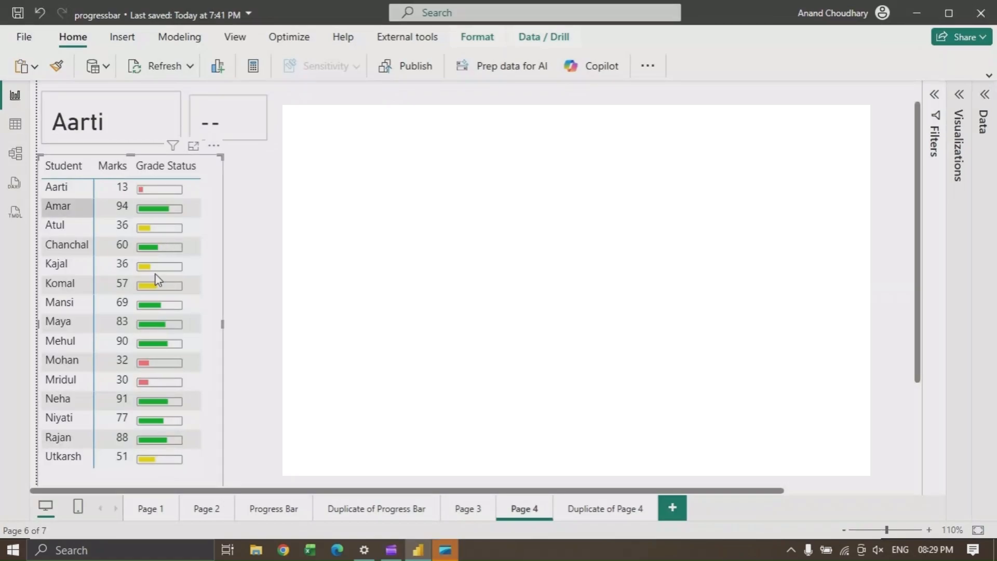
pyautogui.click(180, 213)
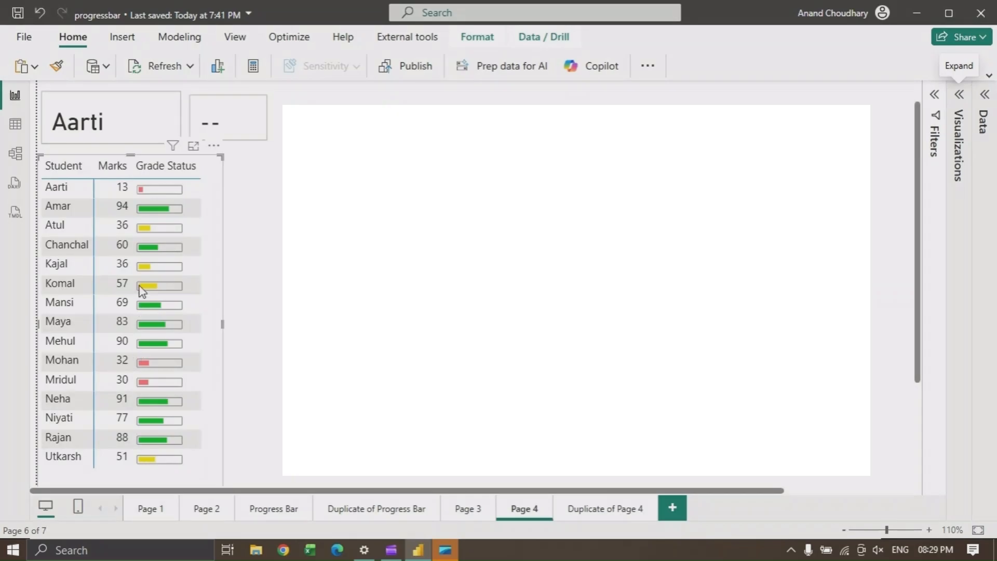
pyautogui.click(126, 191)
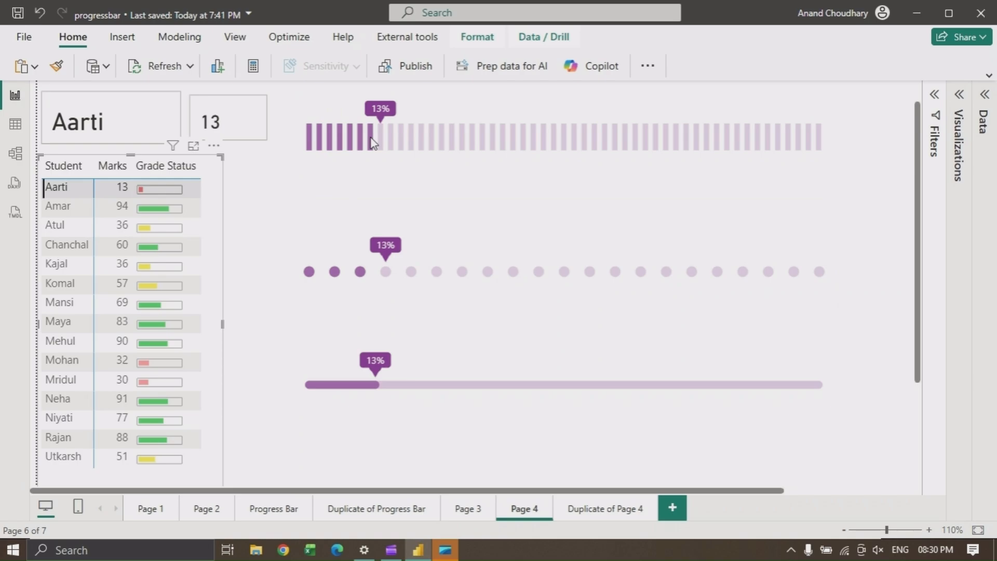
pyautogui.click(58, 208)
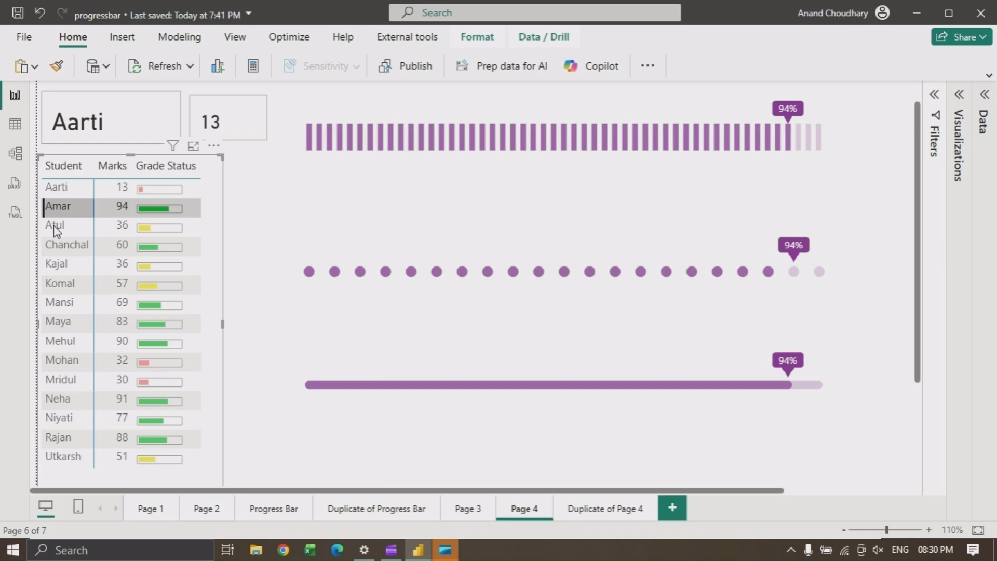
pyautogui.click(54, 225)
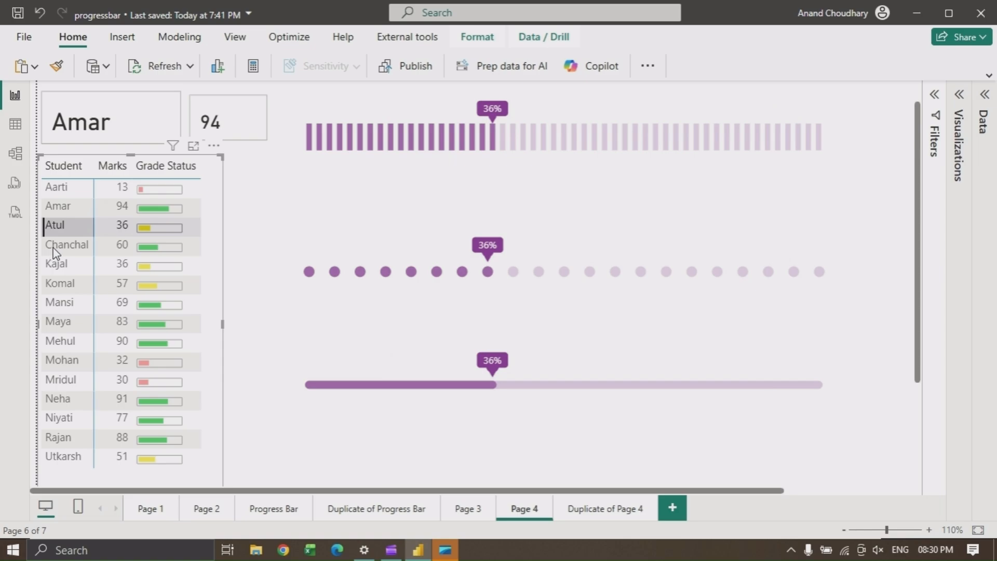
pyautogui.click(55, 249)
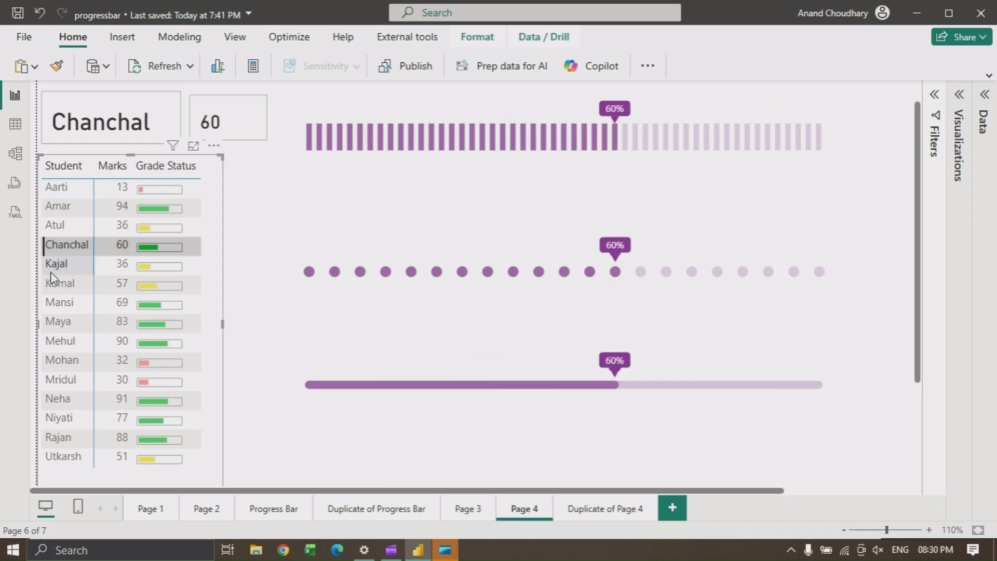
pyautogui.click(55, 309)
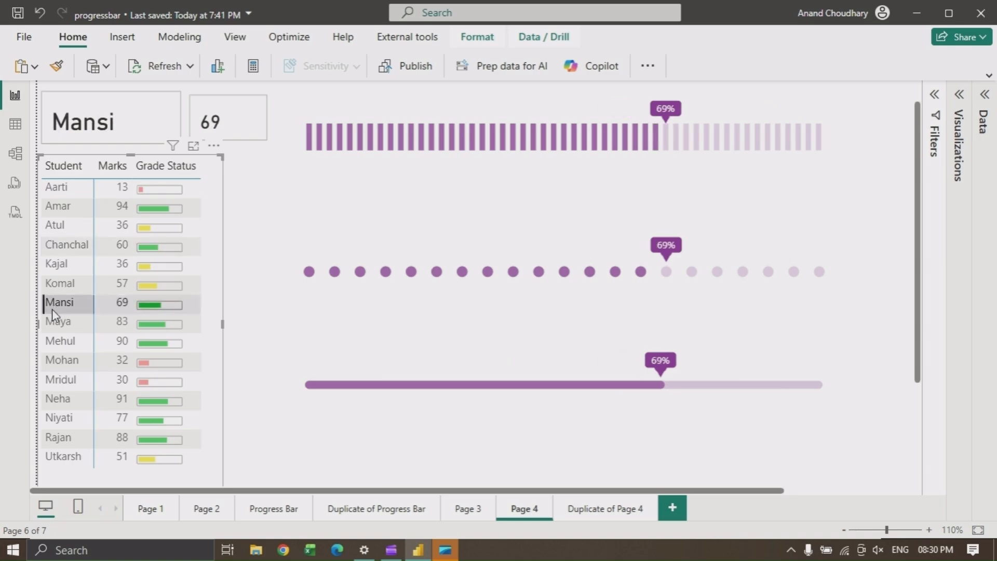
pyautogui.click(48, 323)
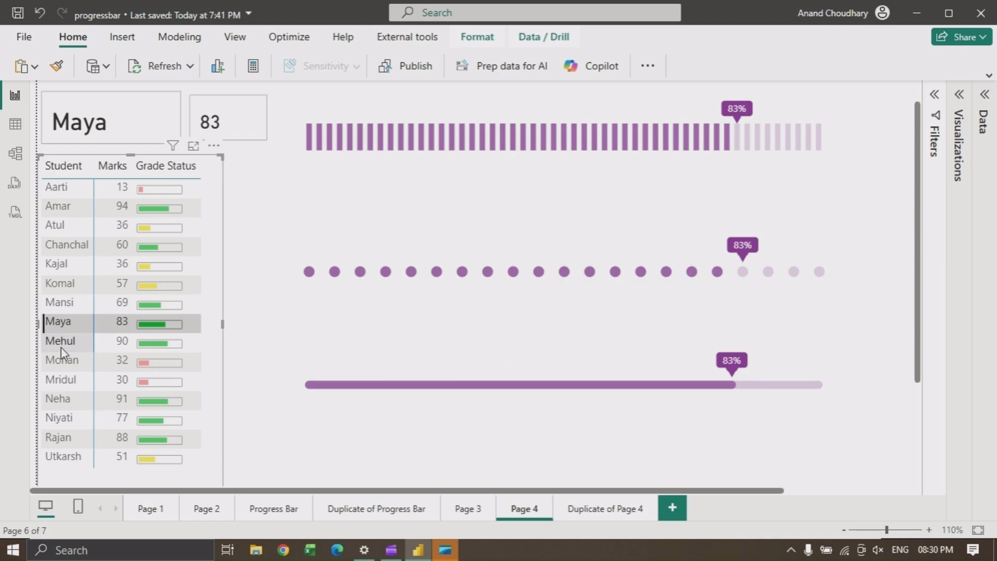
pyautogui.click(61, 345)
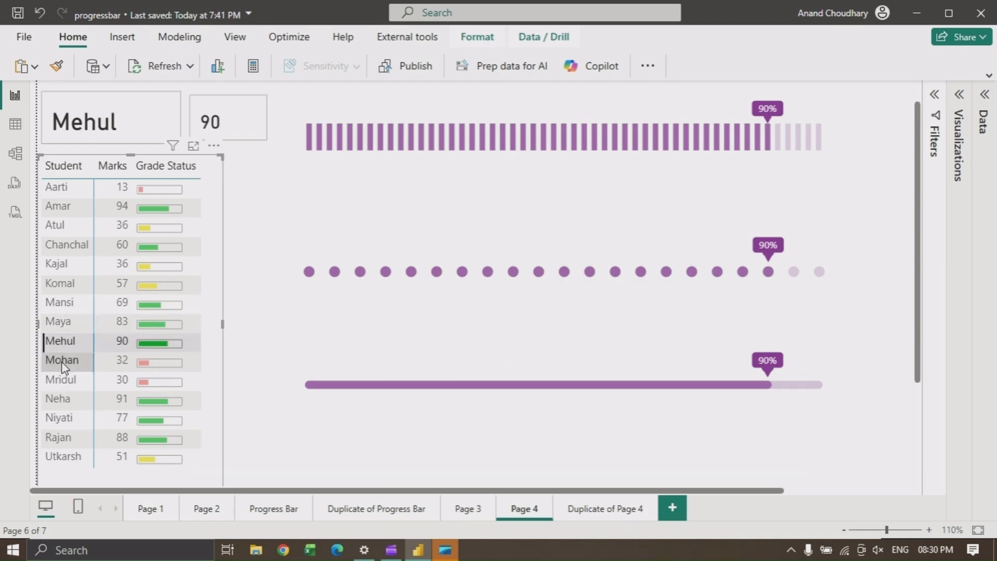
pyautogui.click(62, 368)
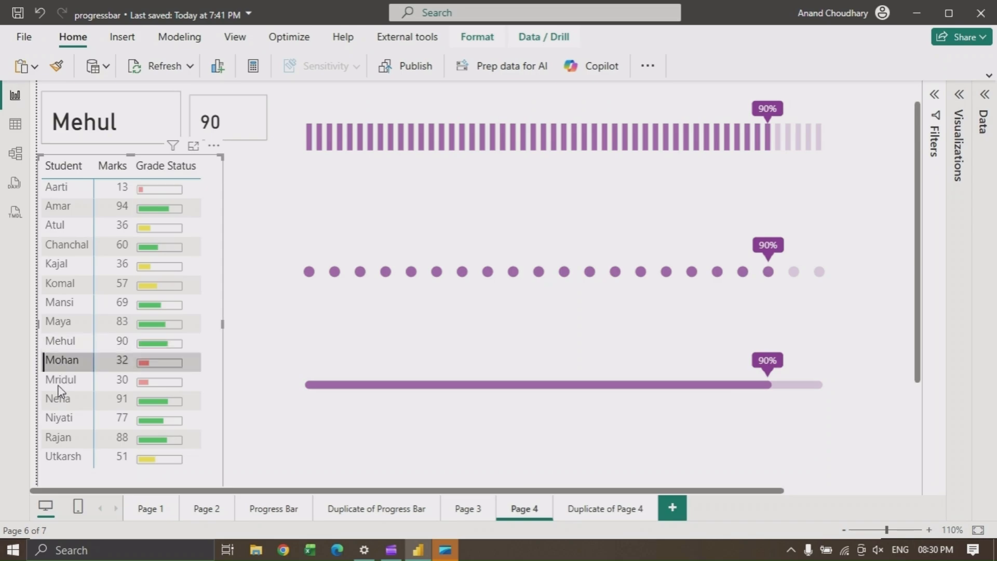
pyautogui.click(58, 424)
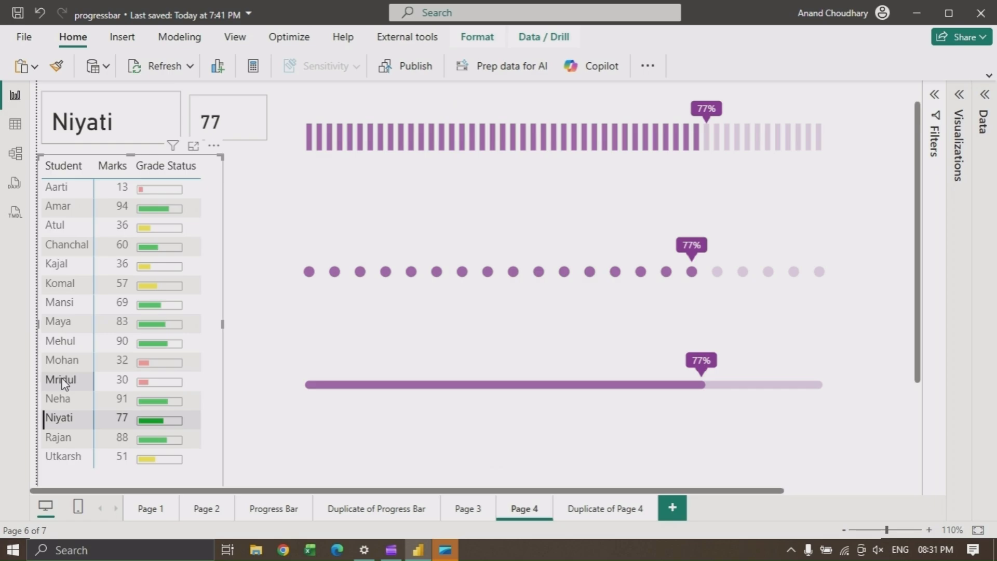
pyautogui.click(64, 383)
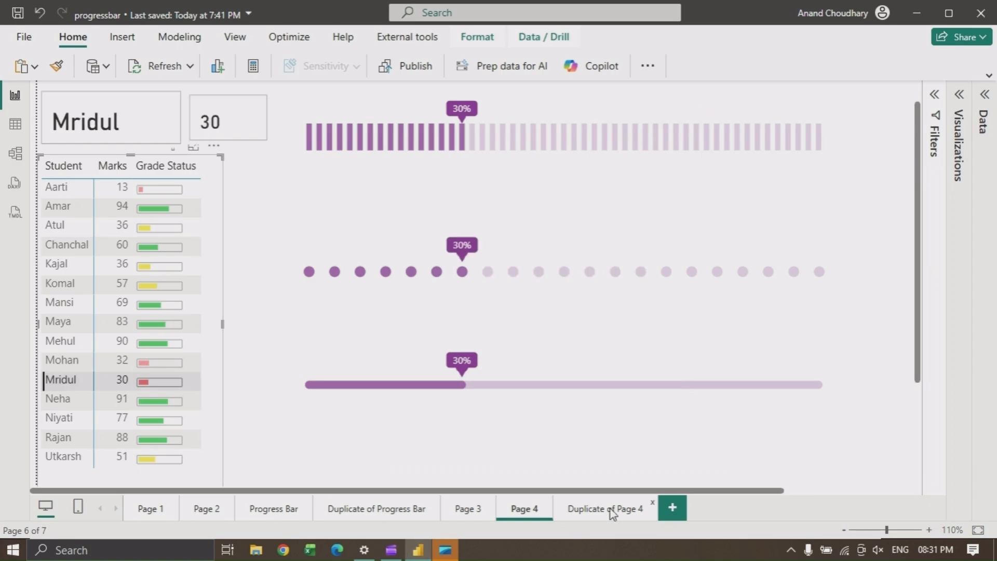
pyautogui.click(60, 418)
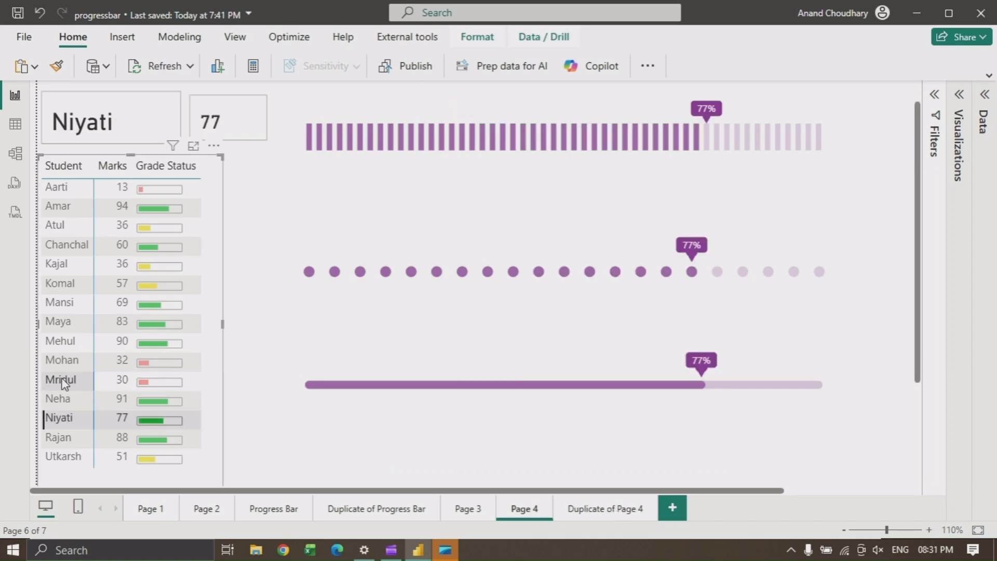
pyautogui.click(63, 384)
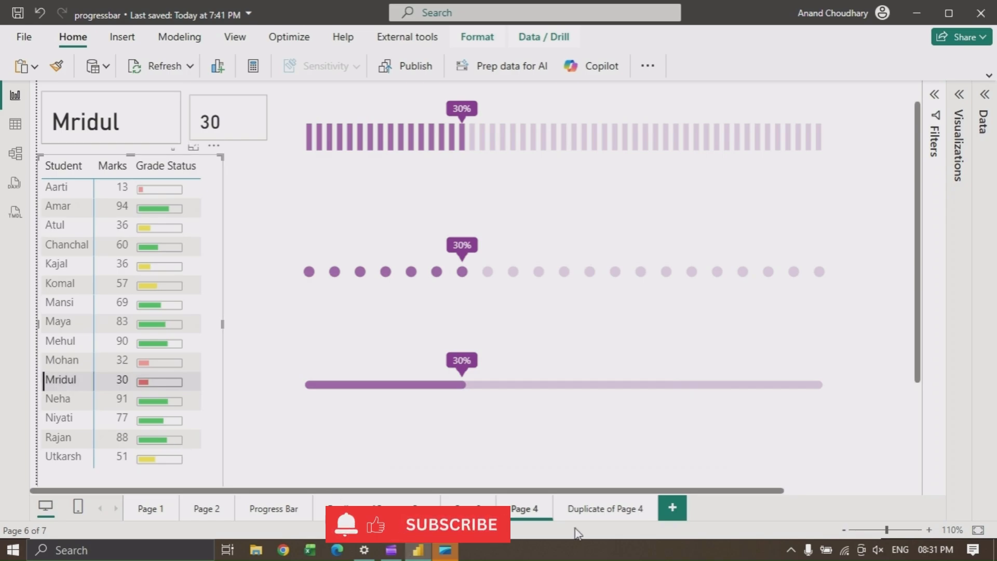
# Open the Duplicate of Page 4 report page and select several students in its marks table to preview the gradient progress bars
pyautogui.click(611, 510)
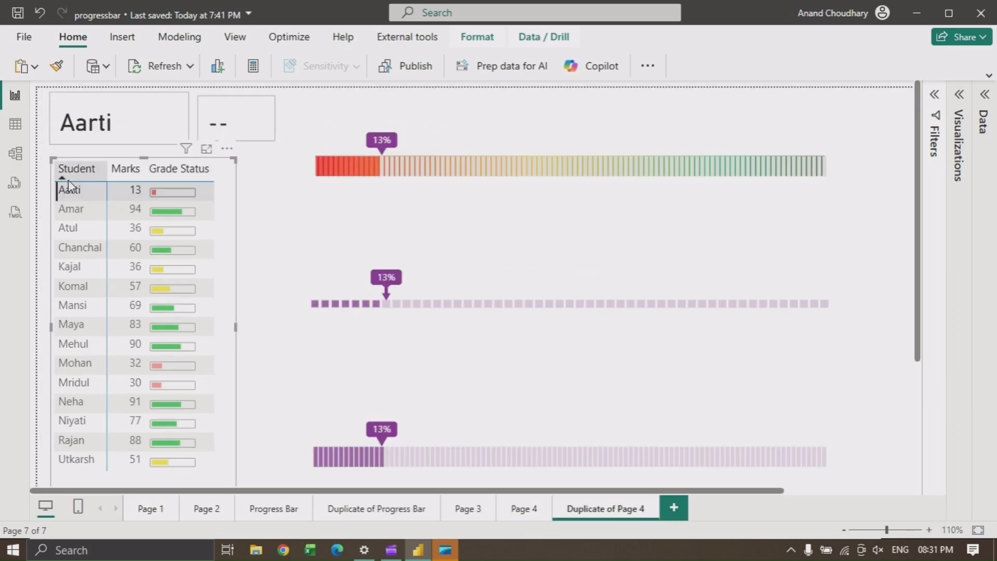
pyautogui.click(70, 215)
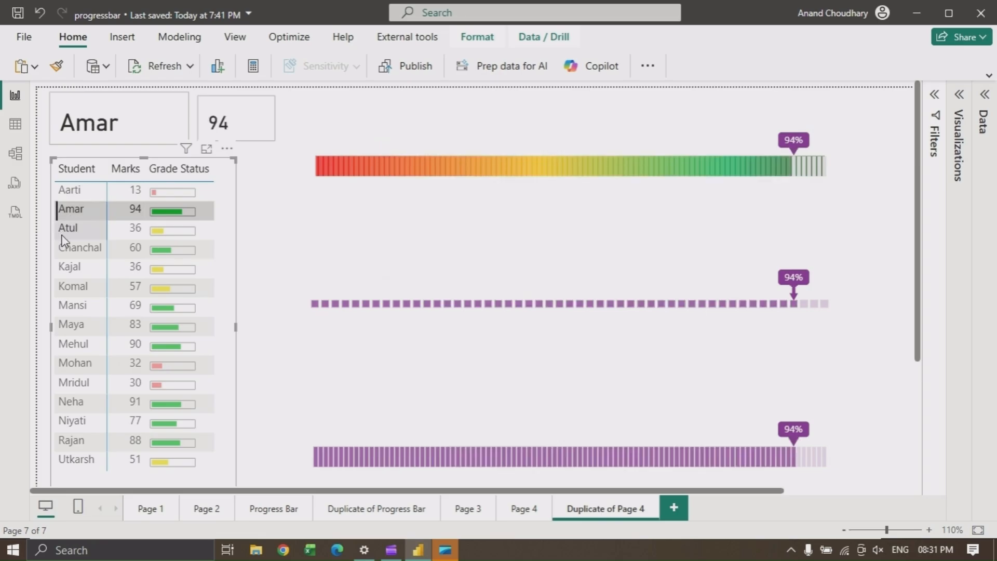
pyautogui.click(64, 236)
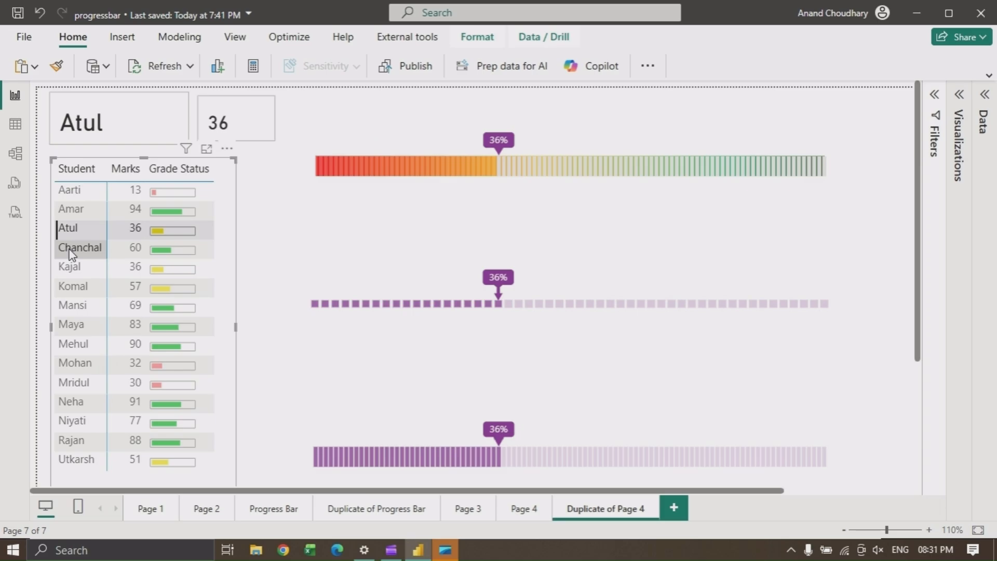
pyautogui.click(72, 253)
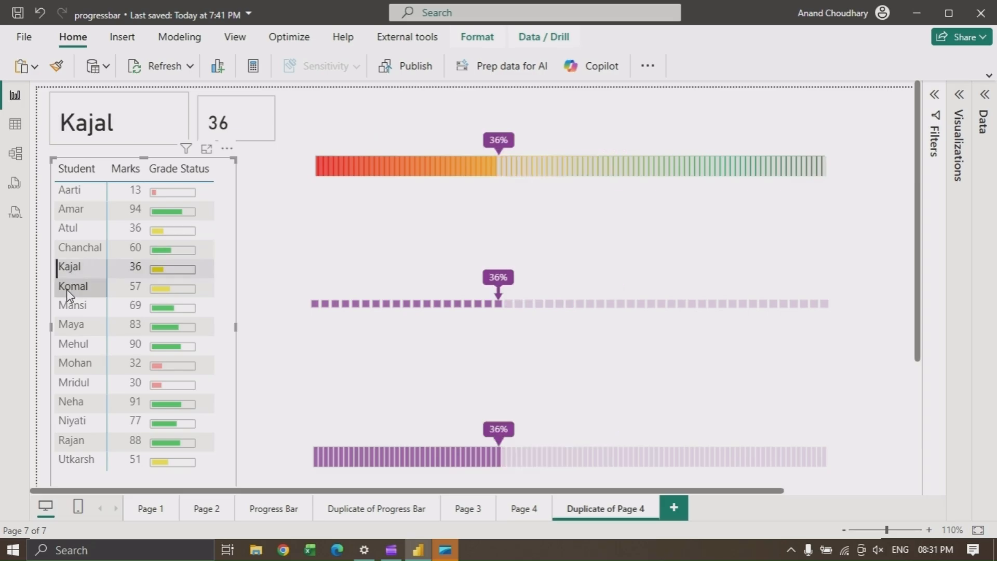
pyautogui.click(68, 188)
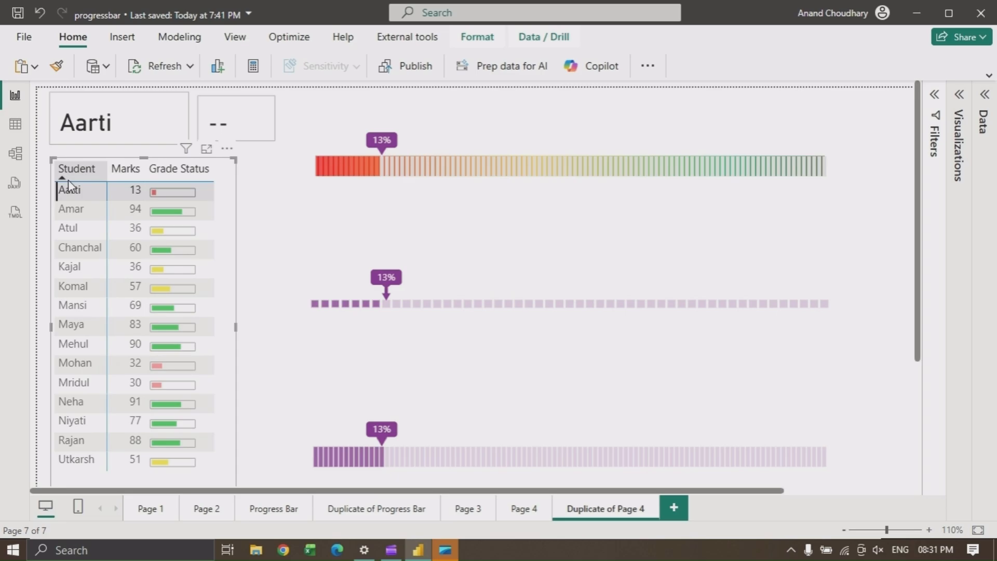
pyautogui.click(69, 216)
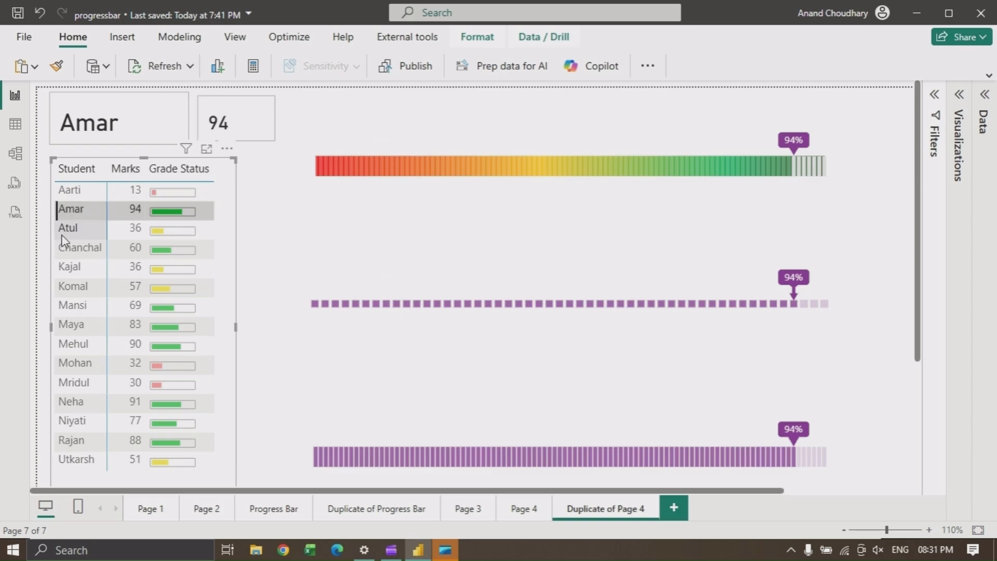
pyautogui.click(65, 239)
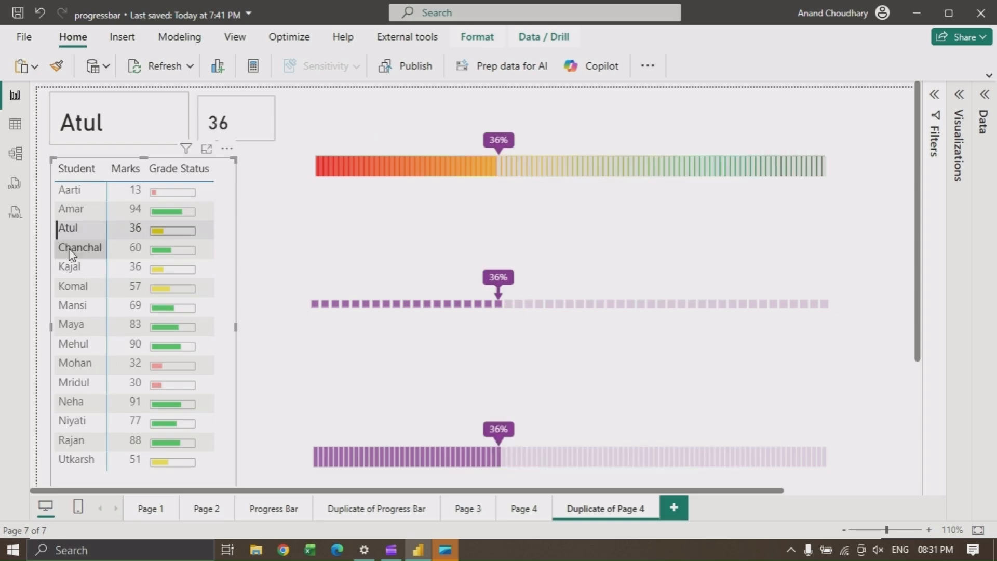
pyautogui.click(72, 254)
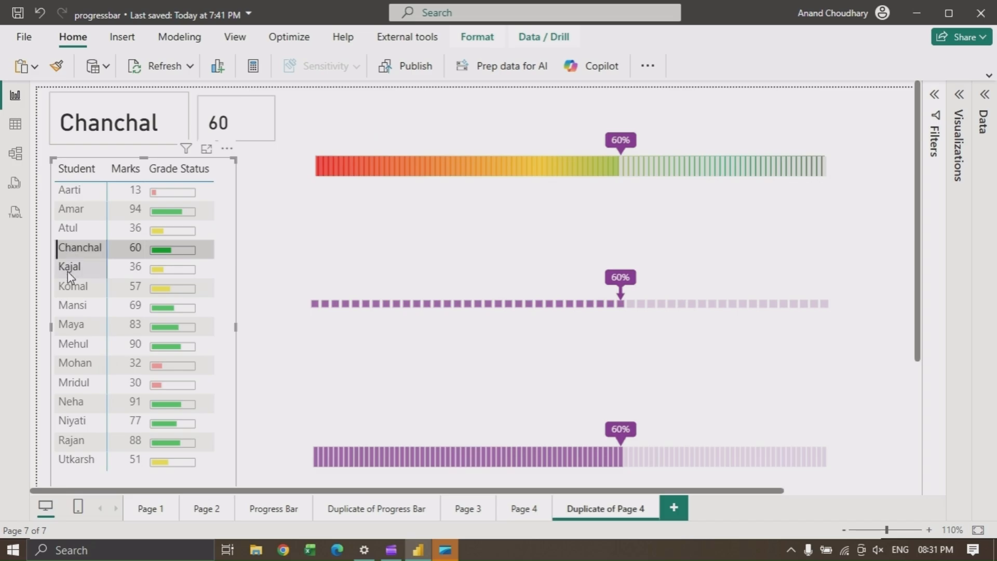
pyautogui.click(68, 270)
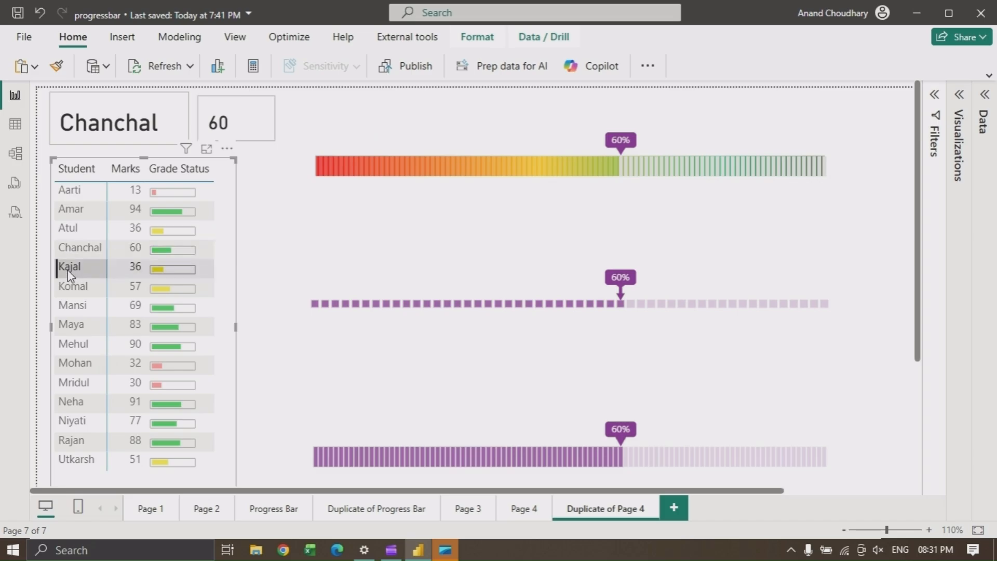